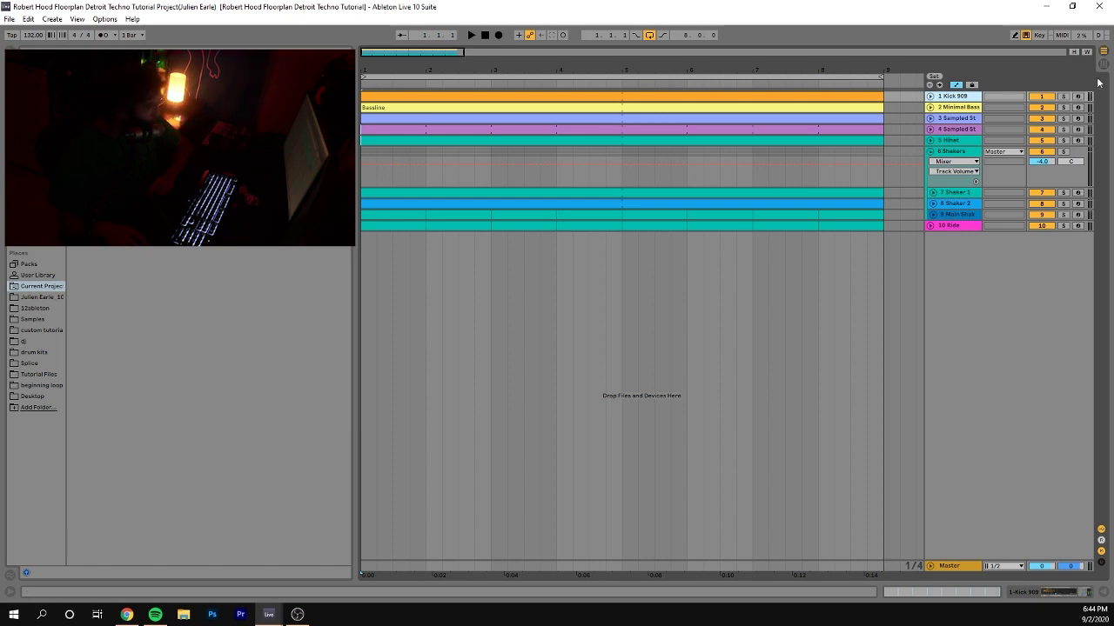
Solo the Kick 909 track, play it, and show its device chain with the track unfolded.
click(1064, 96)
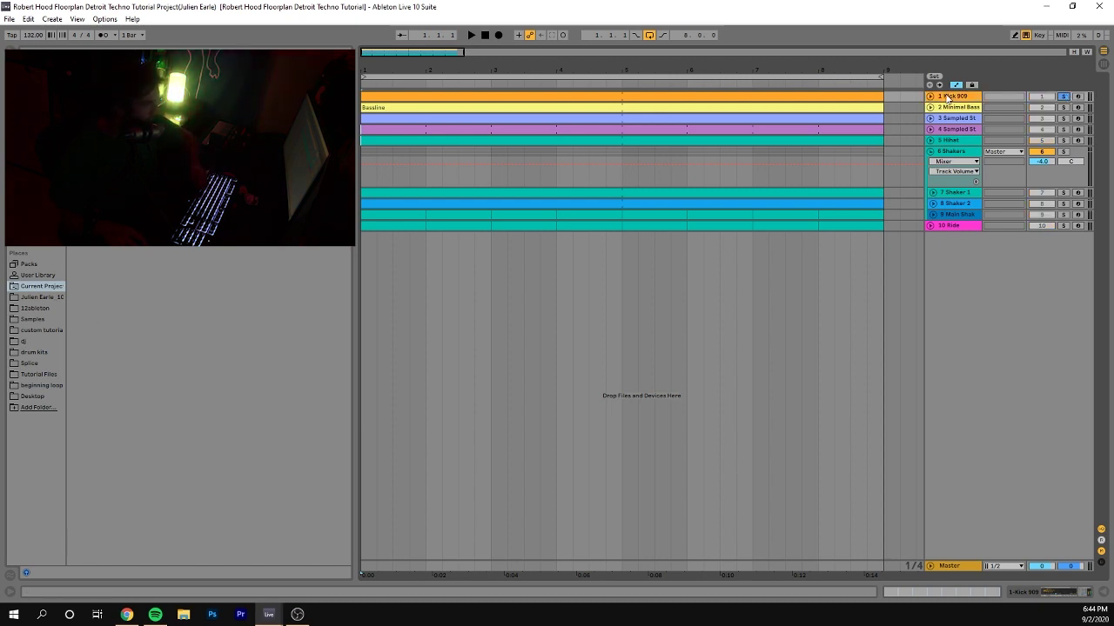
key(space)
double_click(948, 97)
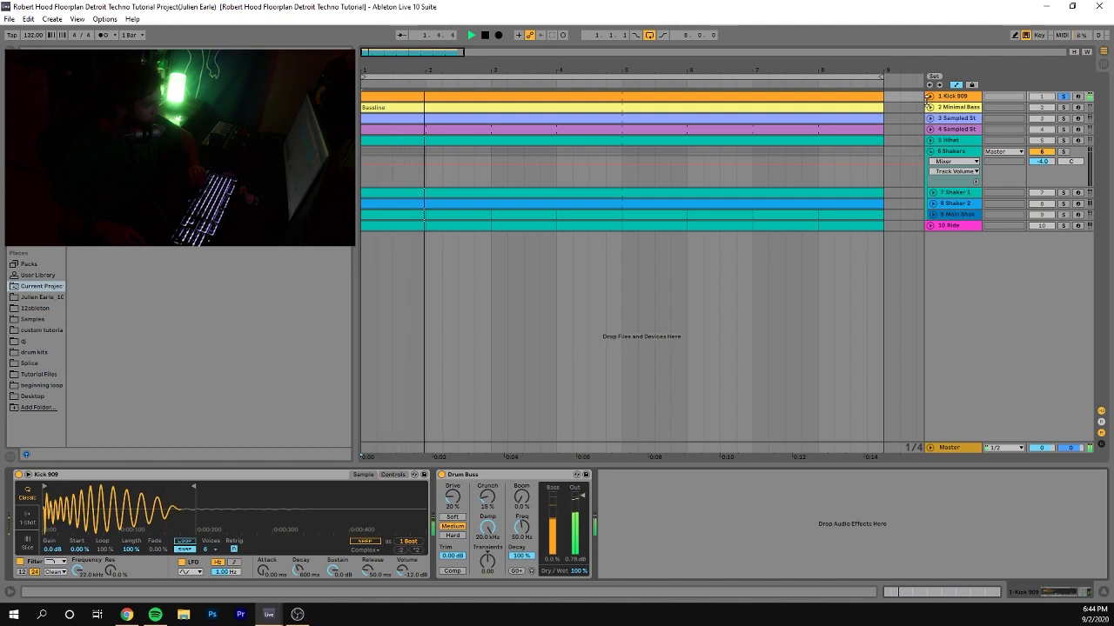
click(930, 96)
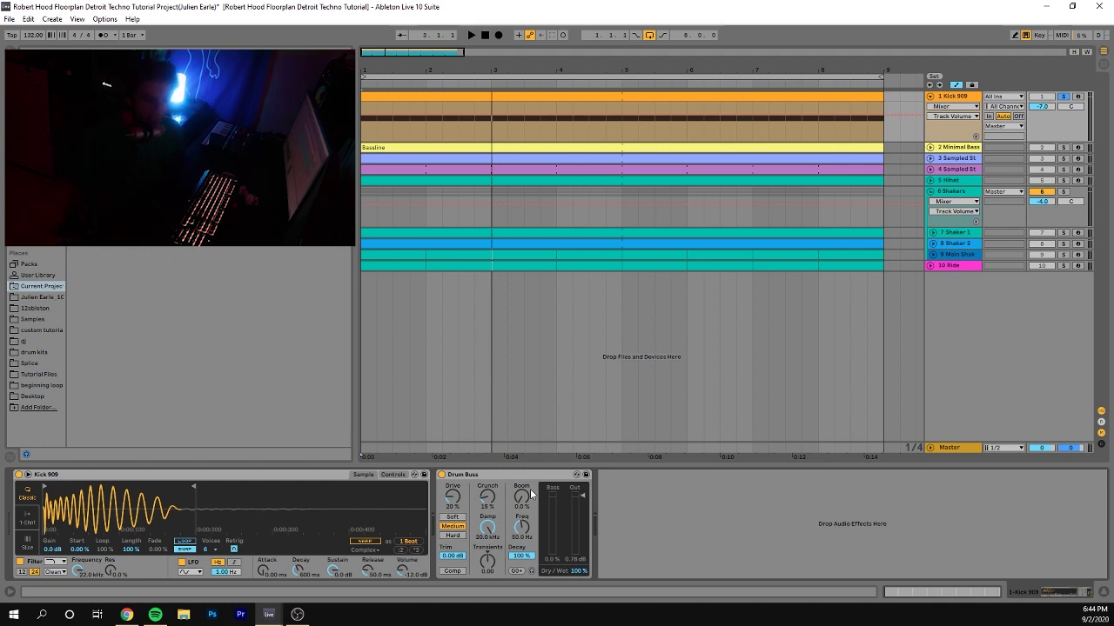
click(506, 100)
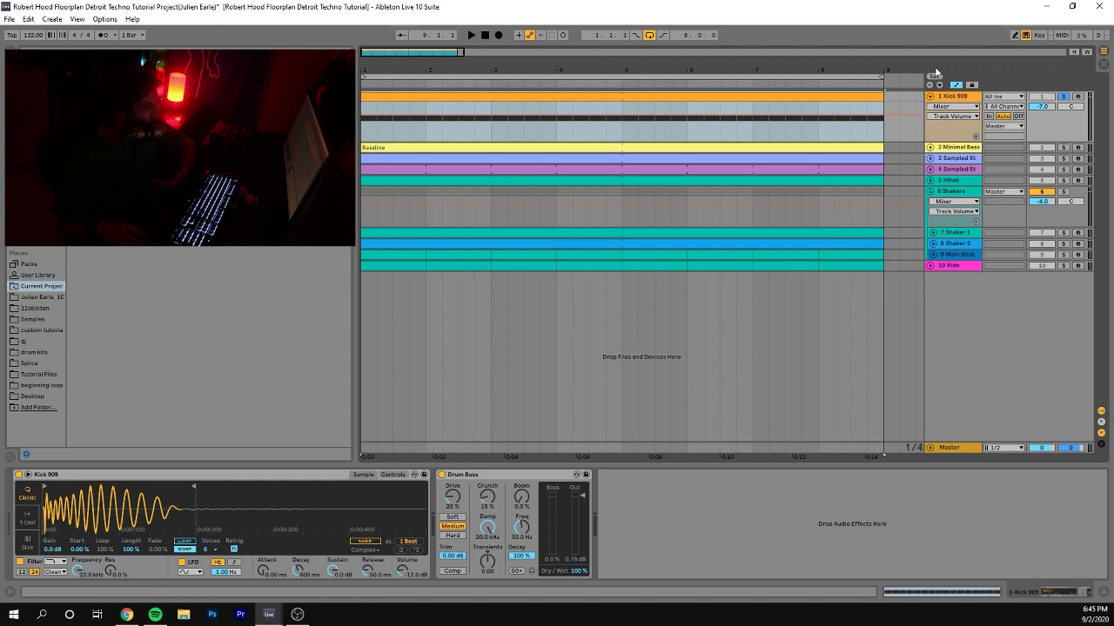
Audition the soloed Kick 909 loop from the start, and unsolo it to hear the full mix.
click(964, 99)
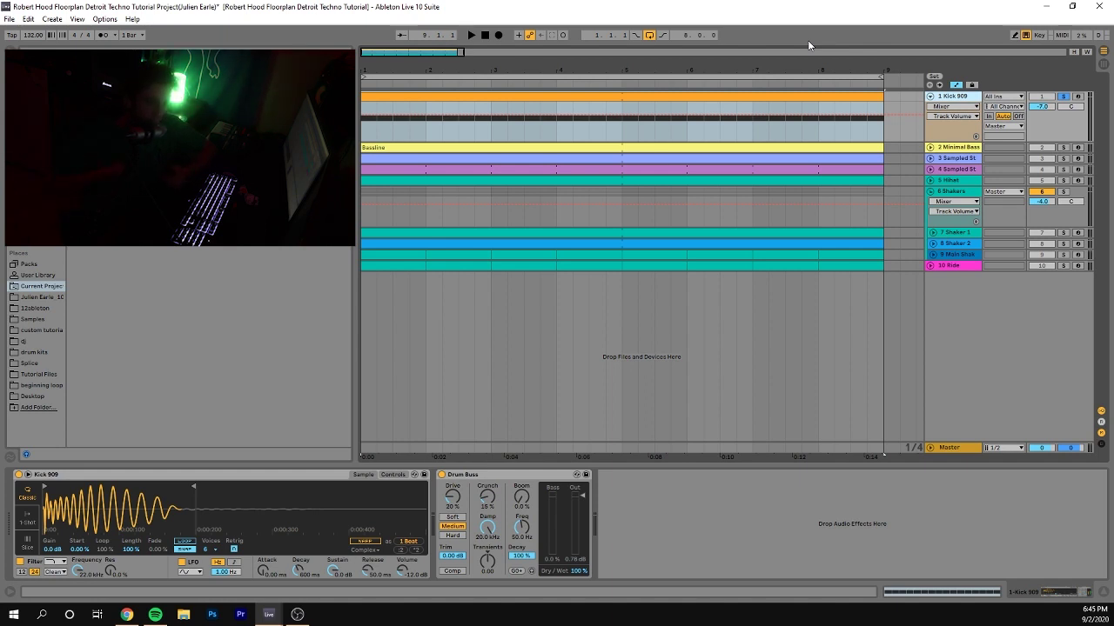
click(702, 132)
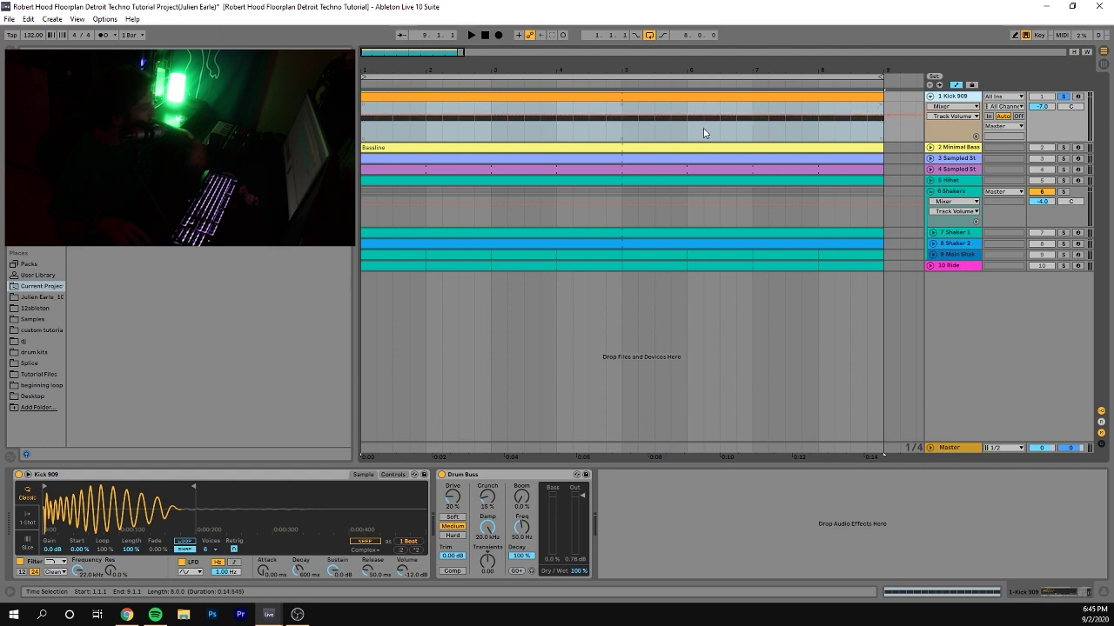
key(space)
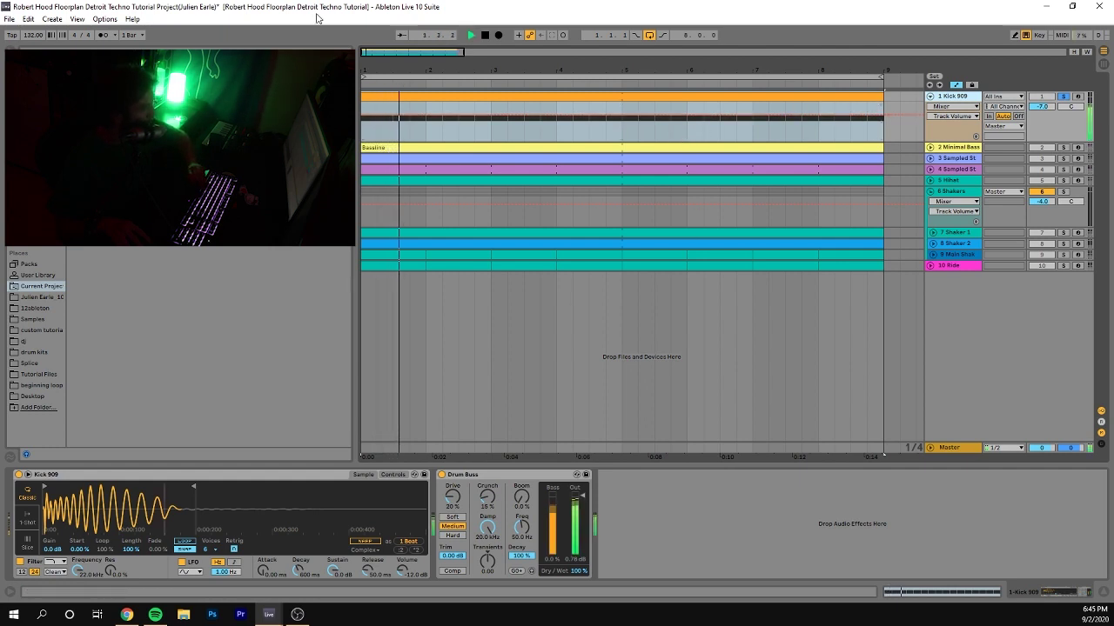
key(space)
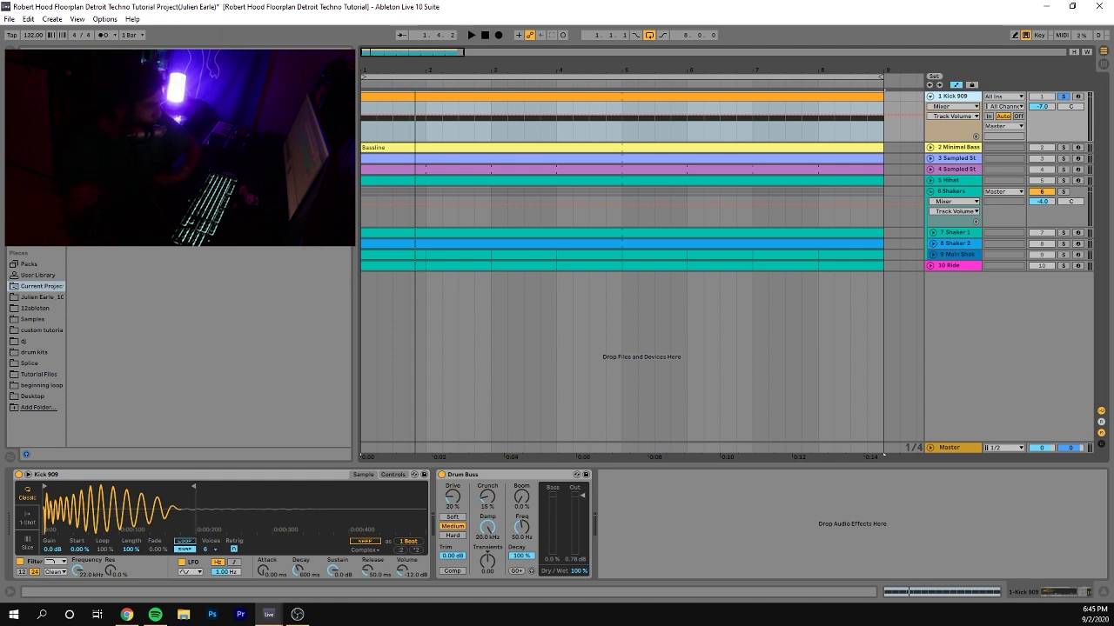
key(space)
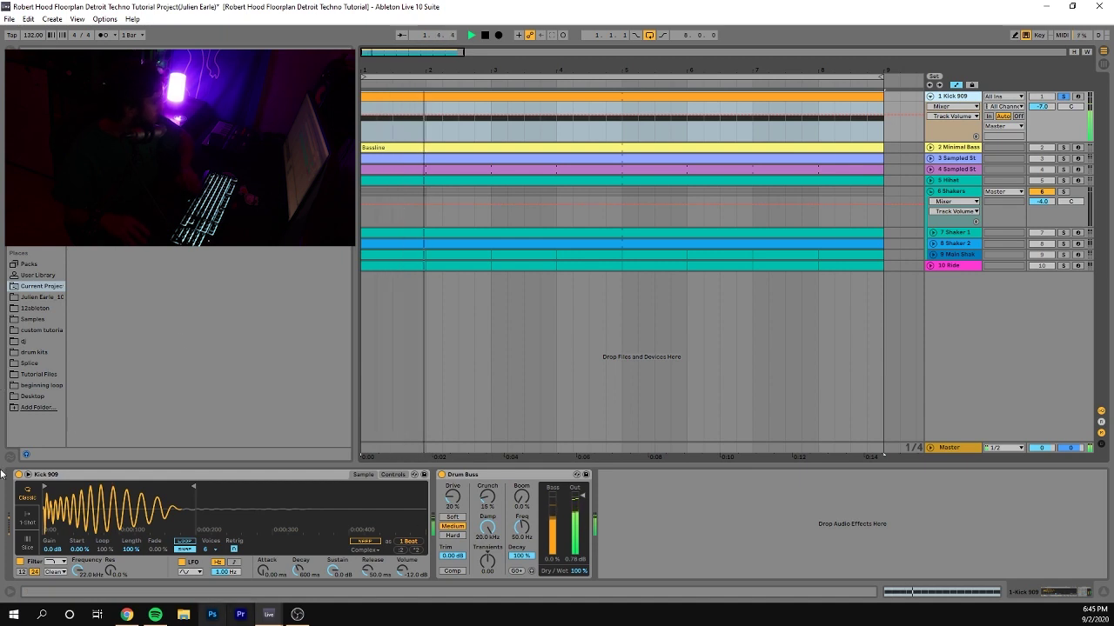
click(1063, 96)
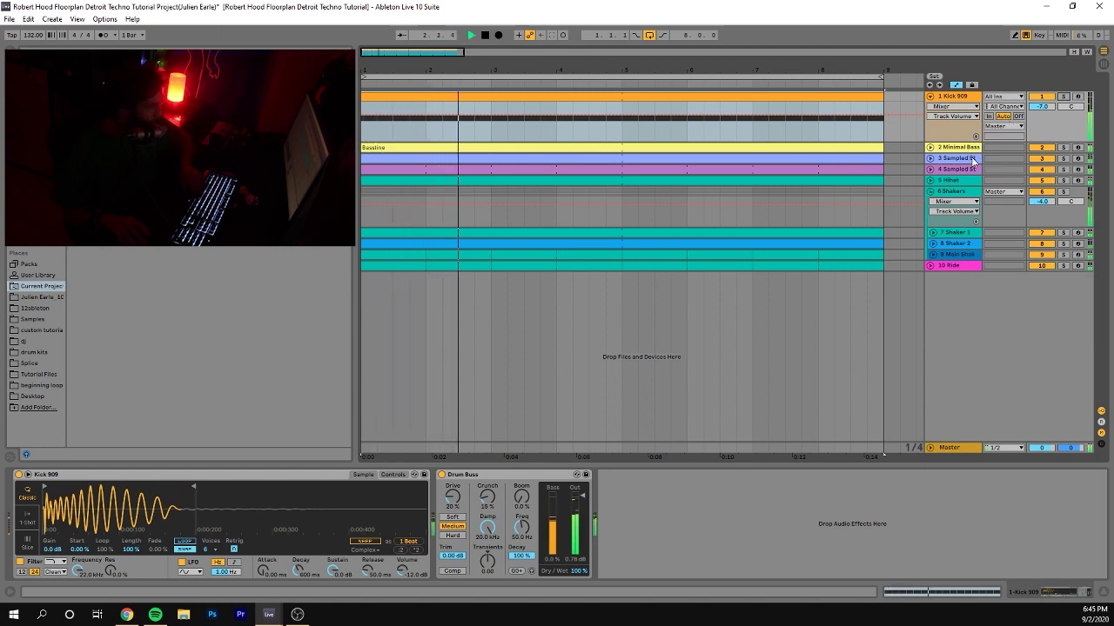
key(space)
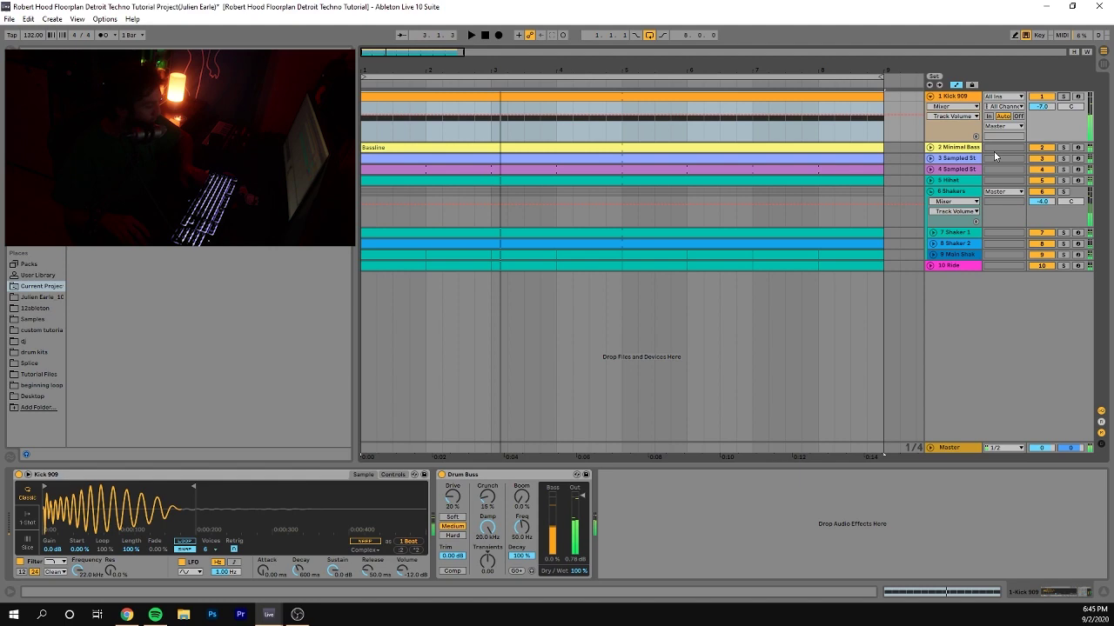
Solo and unfold the Minimal Bass track, and open its Bassline clip's notes while it plays.
click(1062, 147)
click(951, 148)
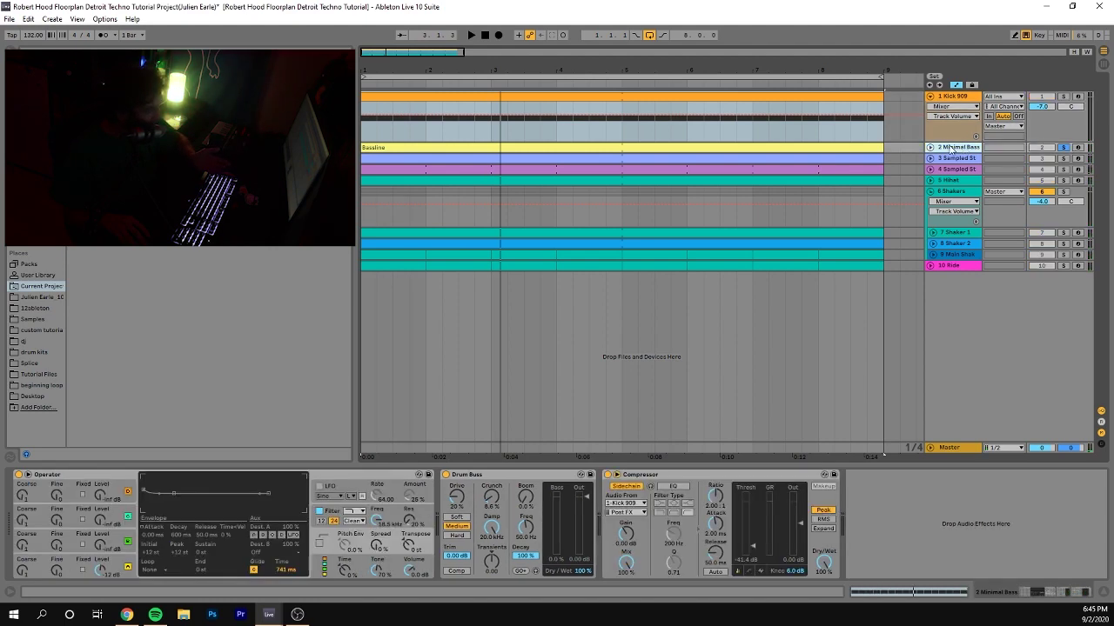
key(space)
click(929, 148)
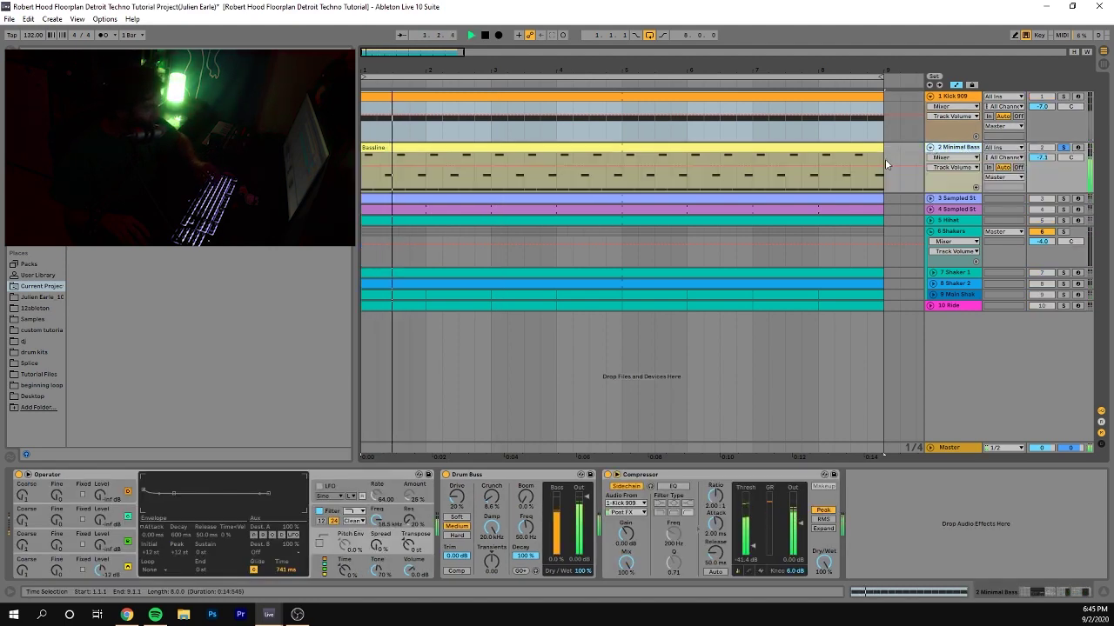
double_click(789, 148)
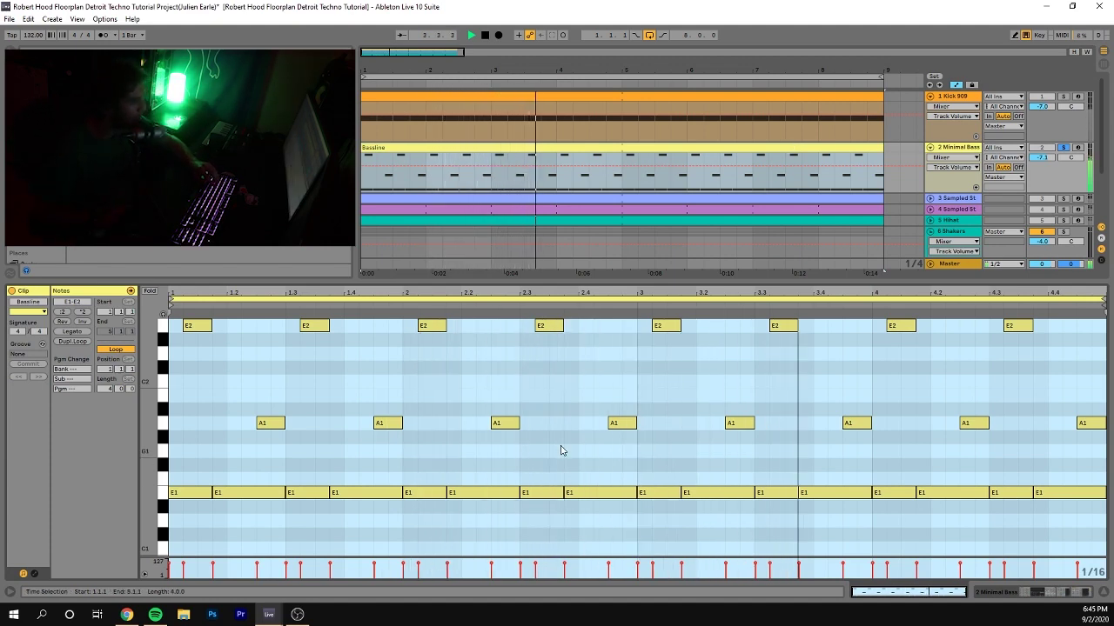
key(space)
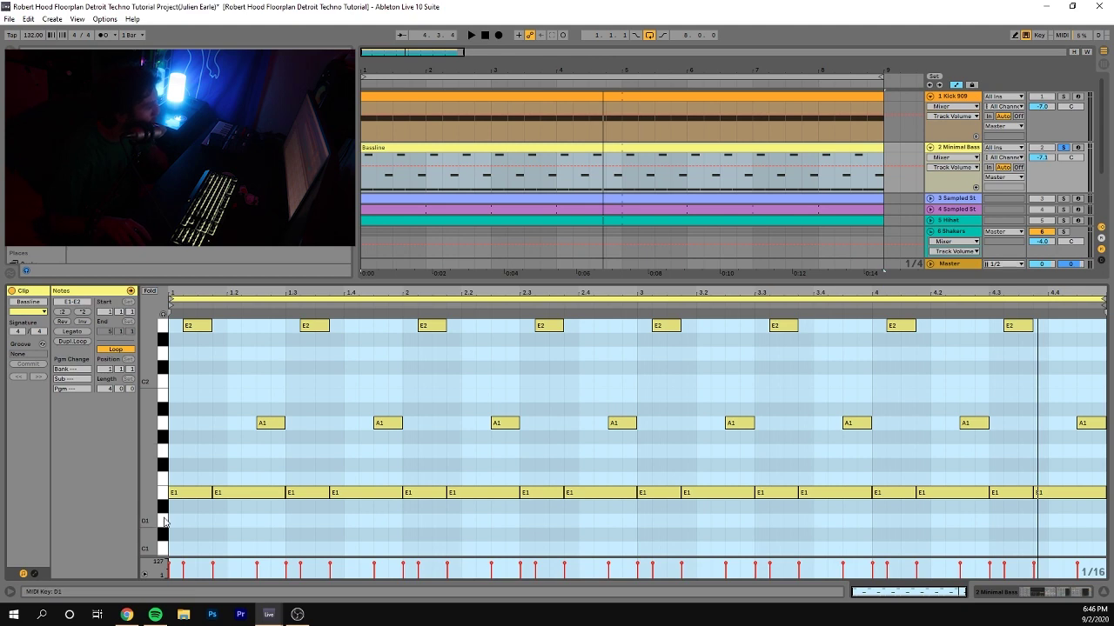
Highlight the first half bar of the Bassline clip, from 1.1.1 to 1.3.1, in the note editor.
mouse_move(273, 525)
mouse_down()
mouse_move(217, 318)
mouse_move(184, 317)
mouse_up()
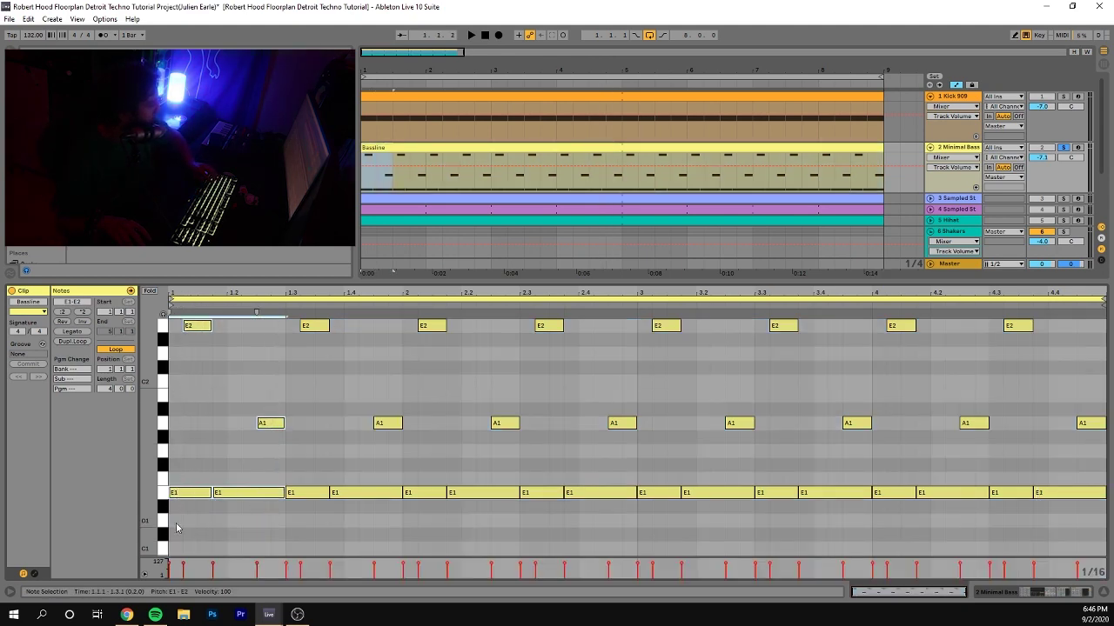
drag(176, 527, 287, 314)
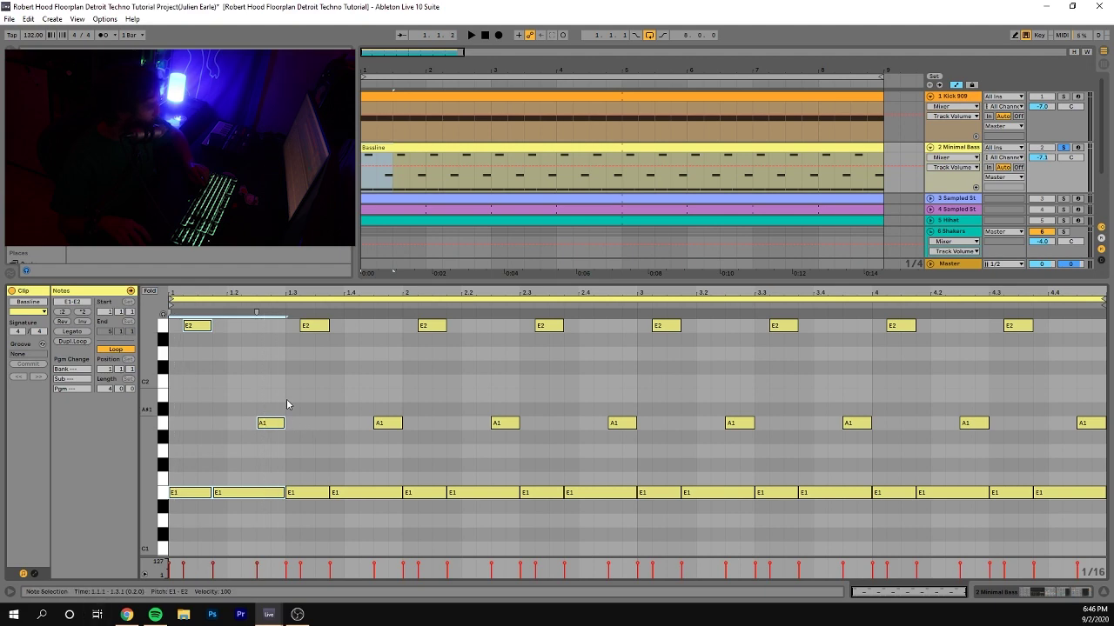
drag(286, 381, 139, 396)
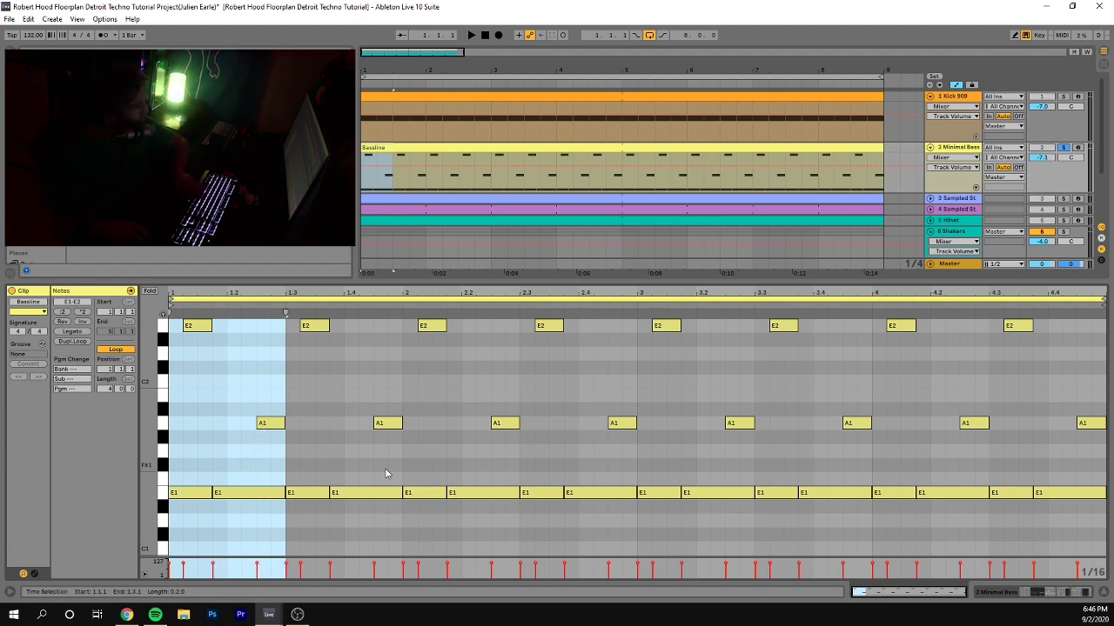
Audition the kick and bass soloed together, and unsolo the kick to hear only the bass.
click(1063, 97)
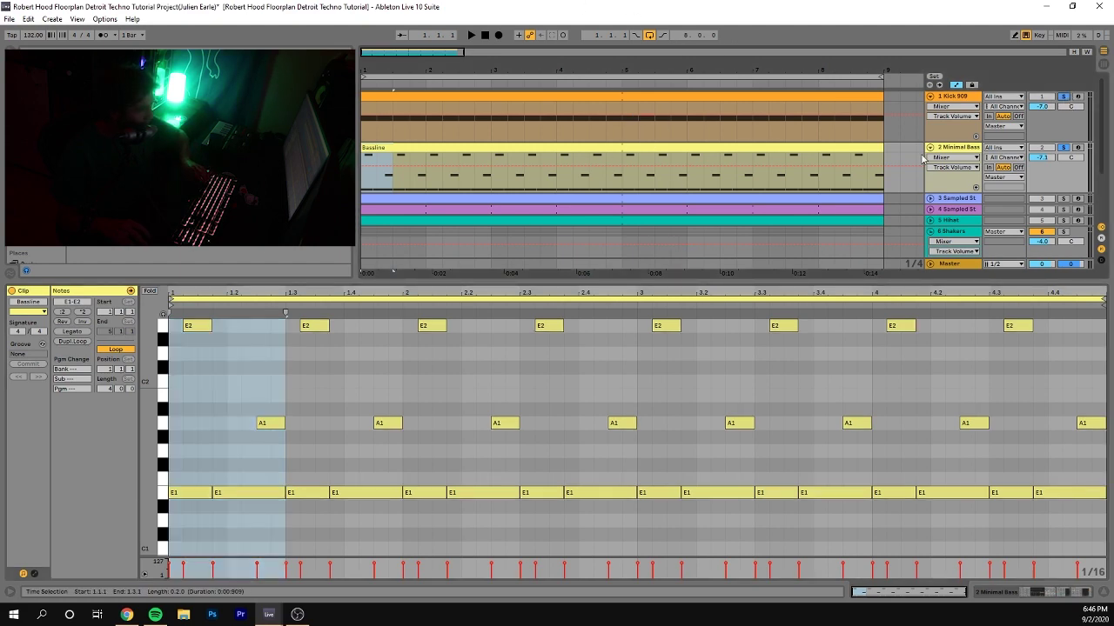
key(space)
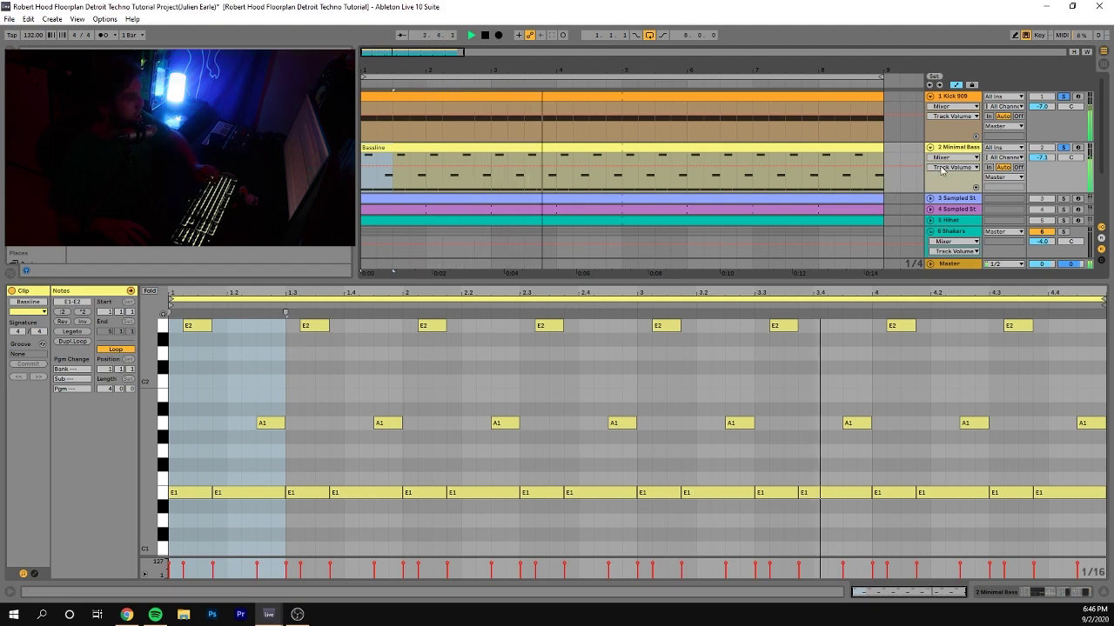
key(space)
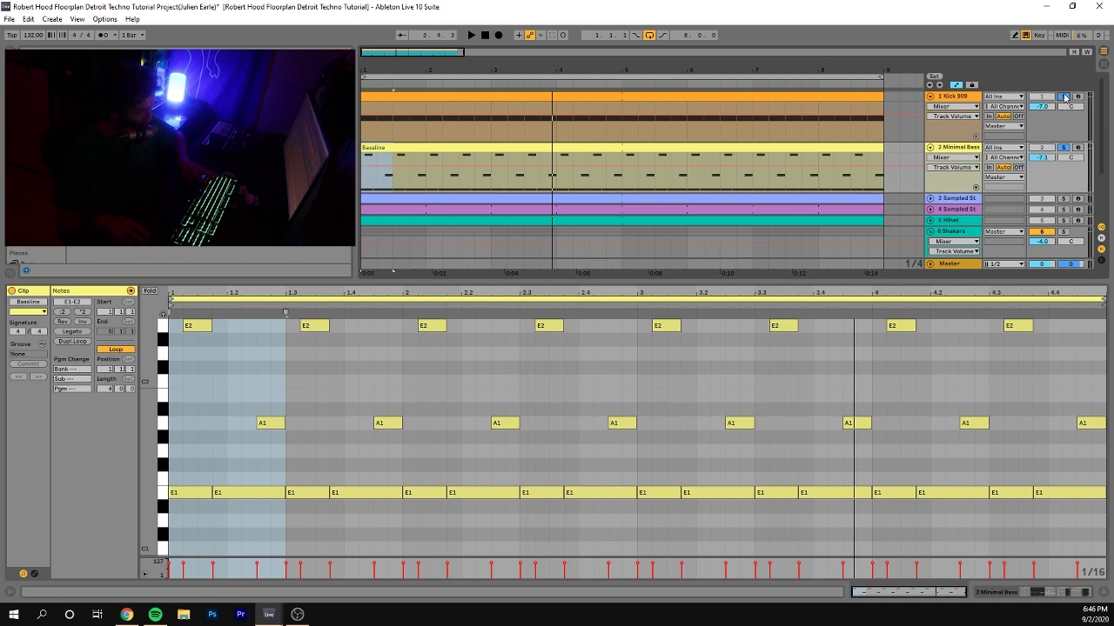
key(space)
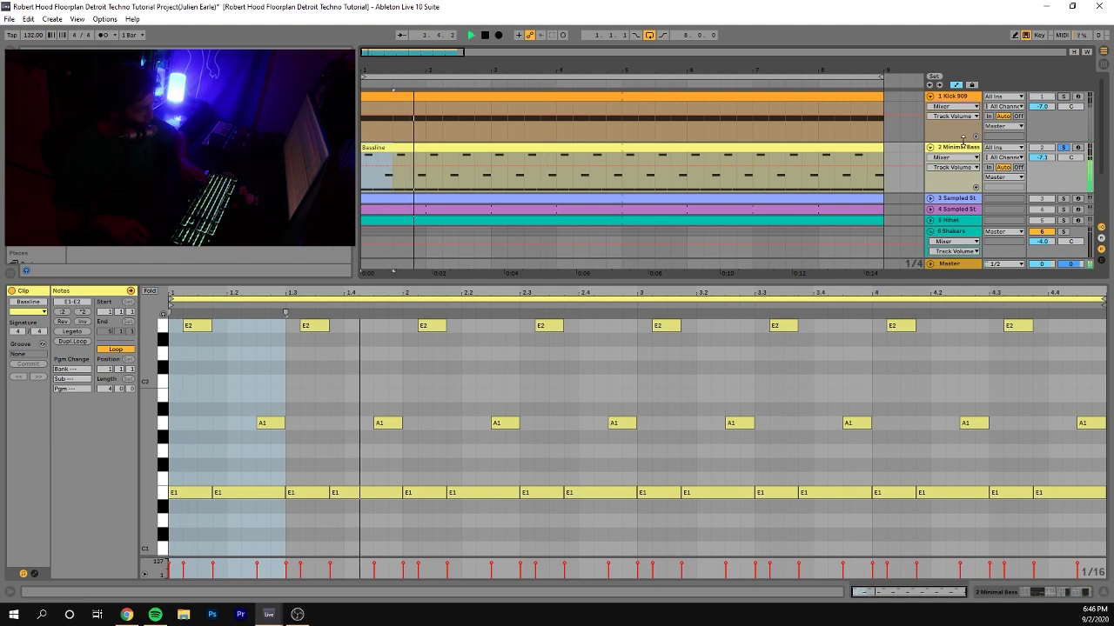
Show the Minimal Bass device chain and examine Operator's oscillator A, global and pitch envelope settings.
click(960, 152)
key(space)
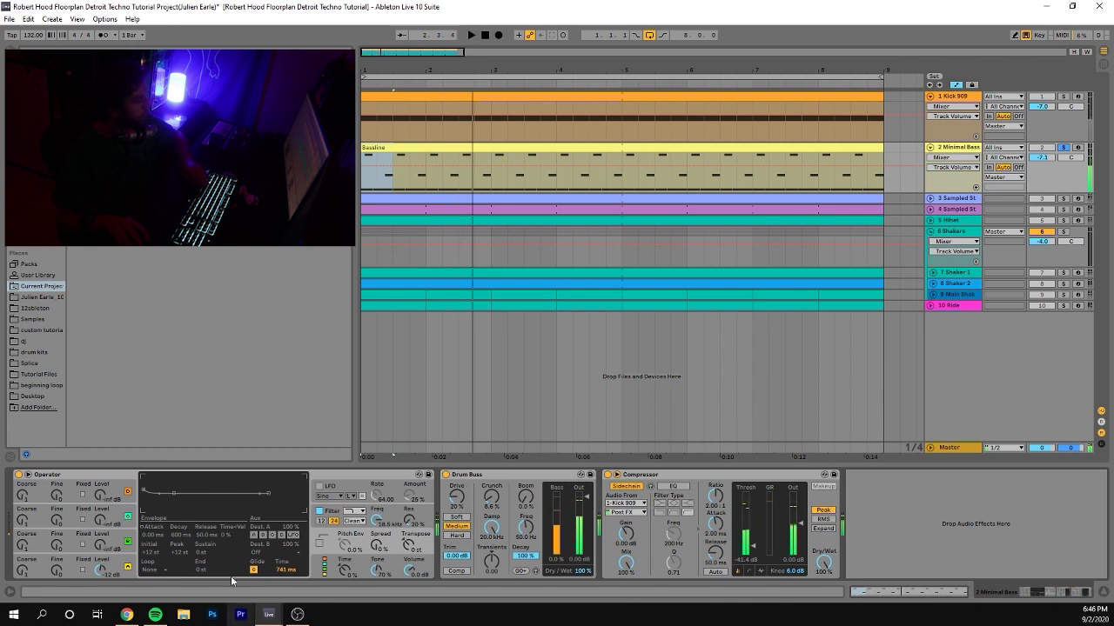
click(125, 560)
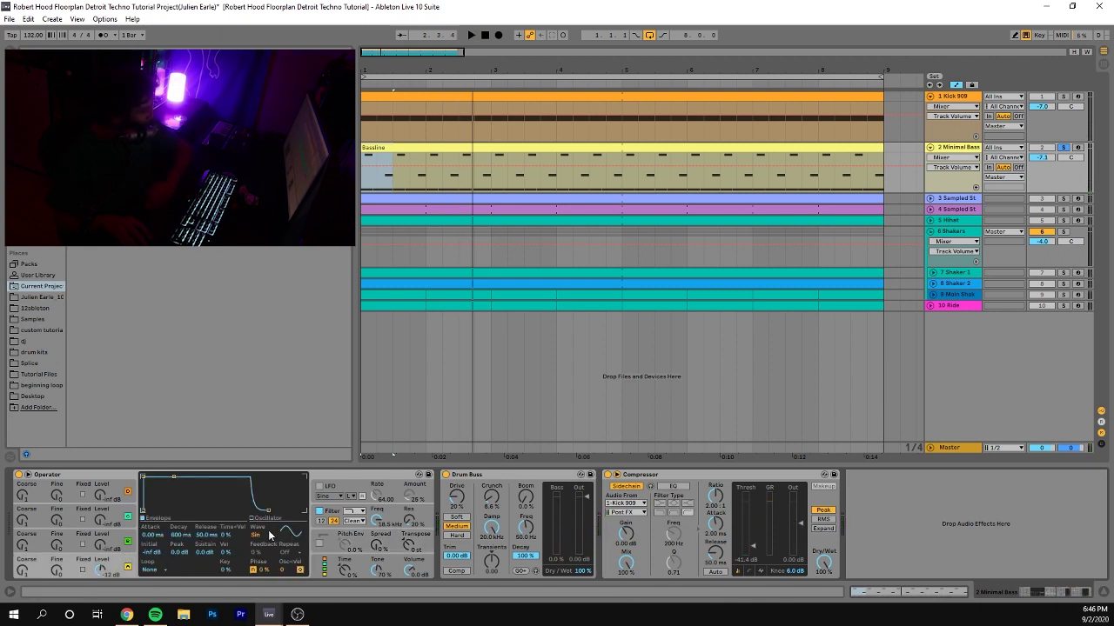
click(322, 570)
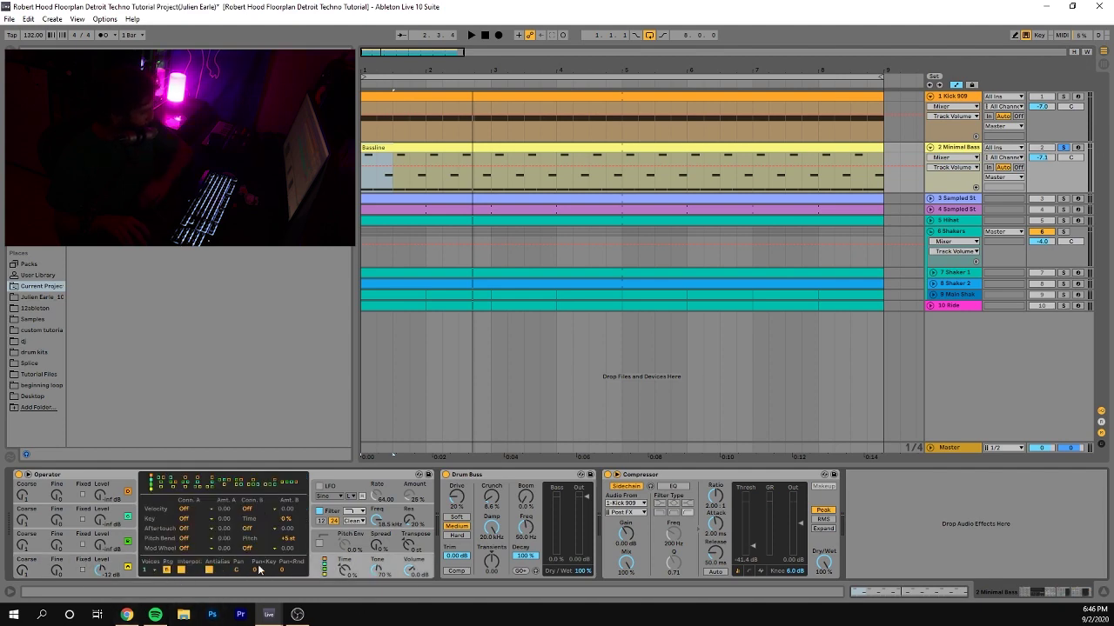
click(329, 544)
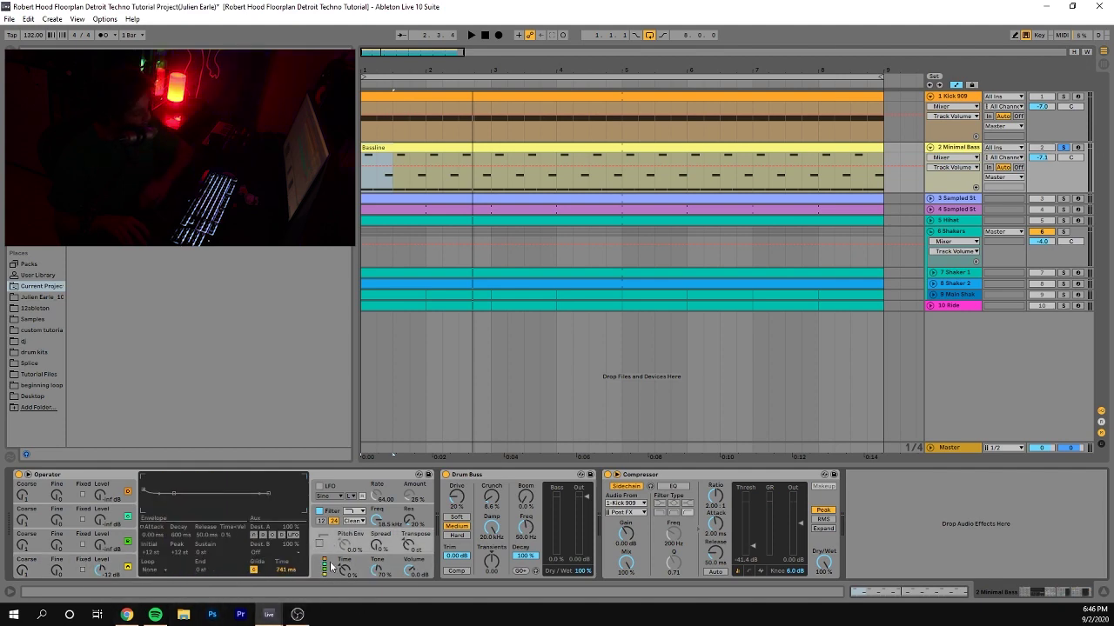
key(space)
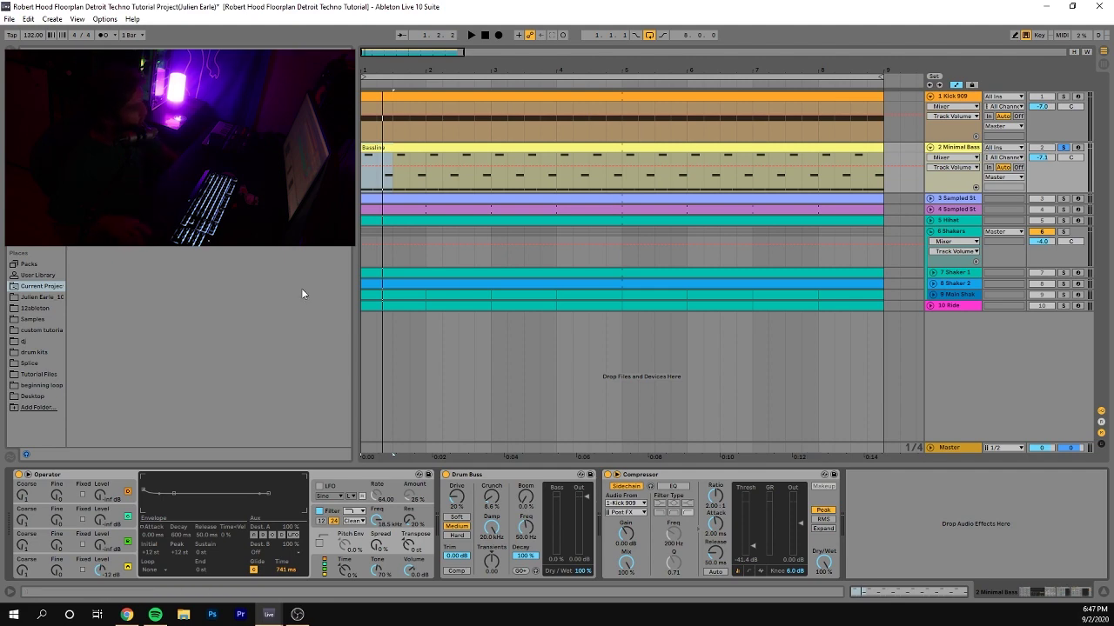
Check the kick's device chain, return to Minimal Bass, and audition the bass while toggling its Drum Buss.
click(948, 97)
click(940, 150)
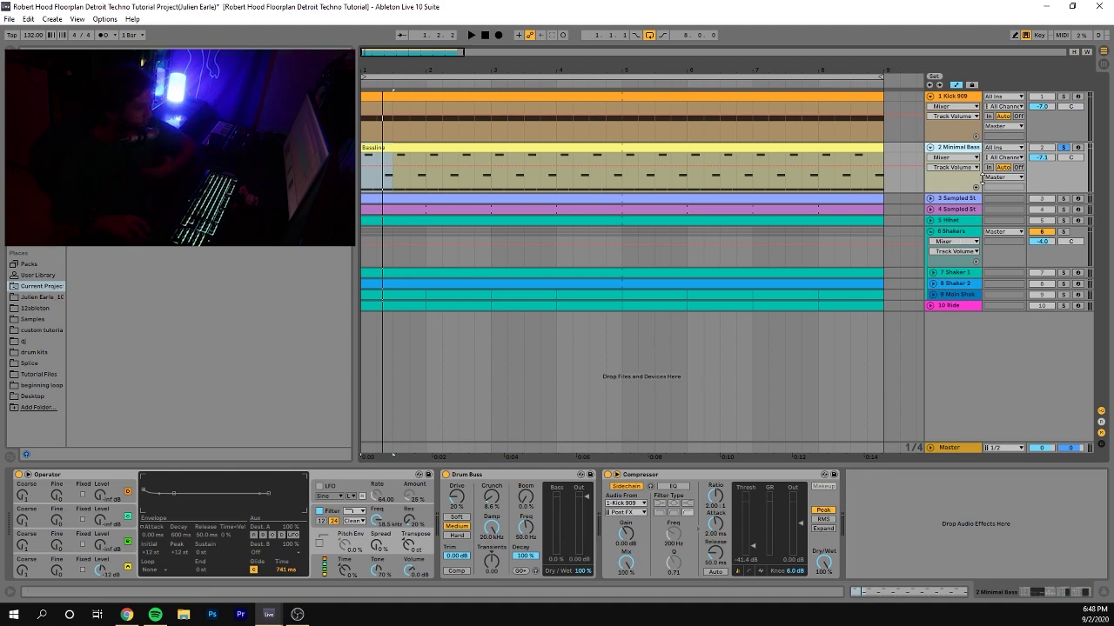
key(space)
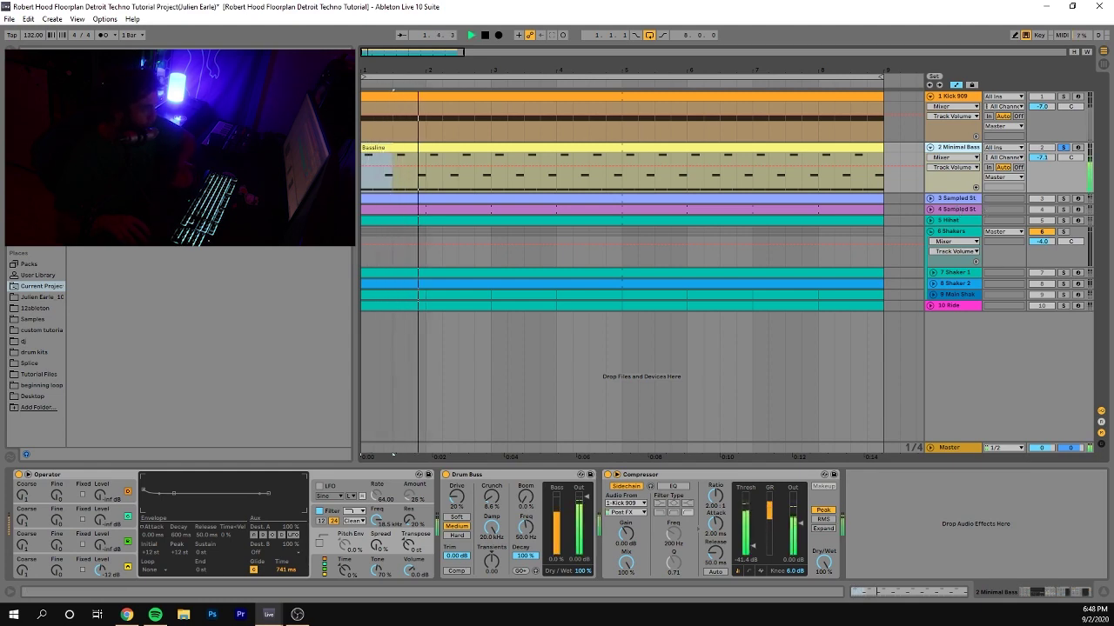
key(space)
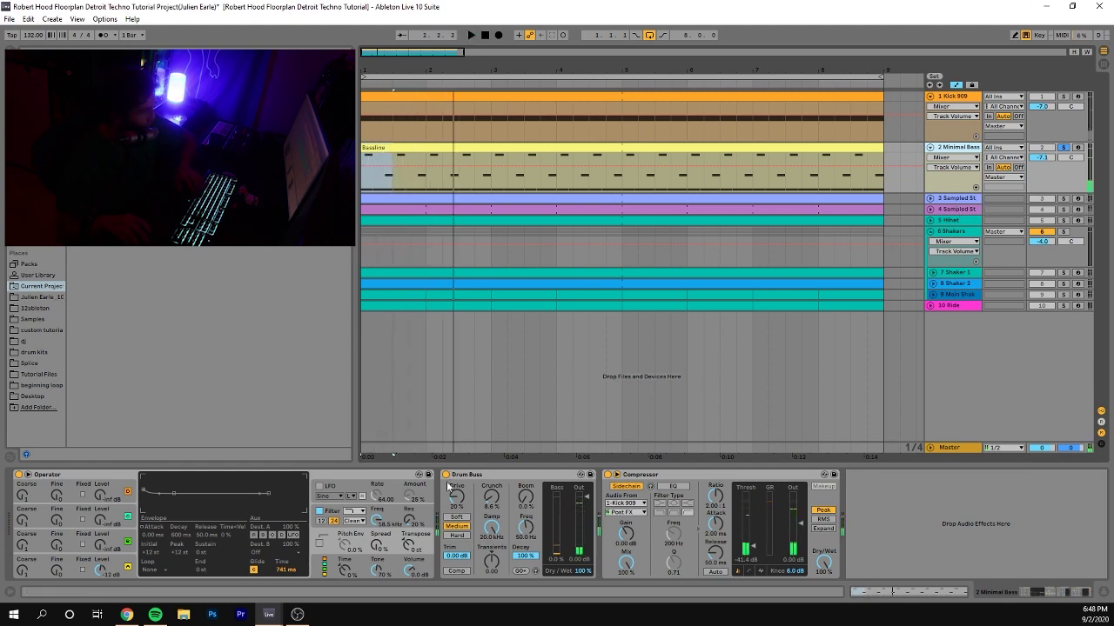
click(446, 475)
key(space)
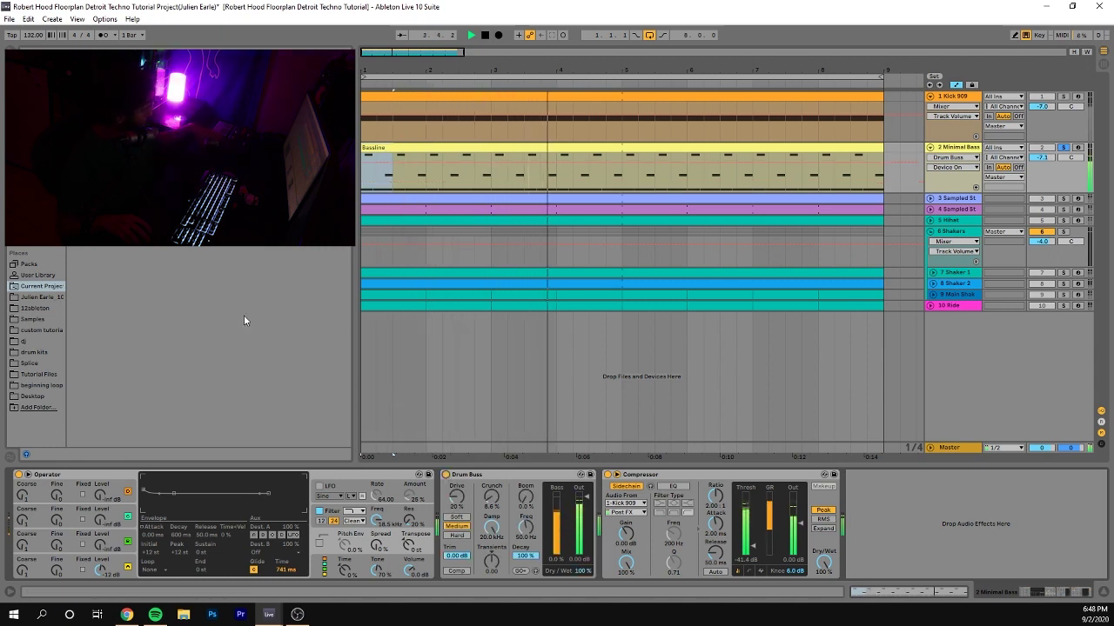
key(space)
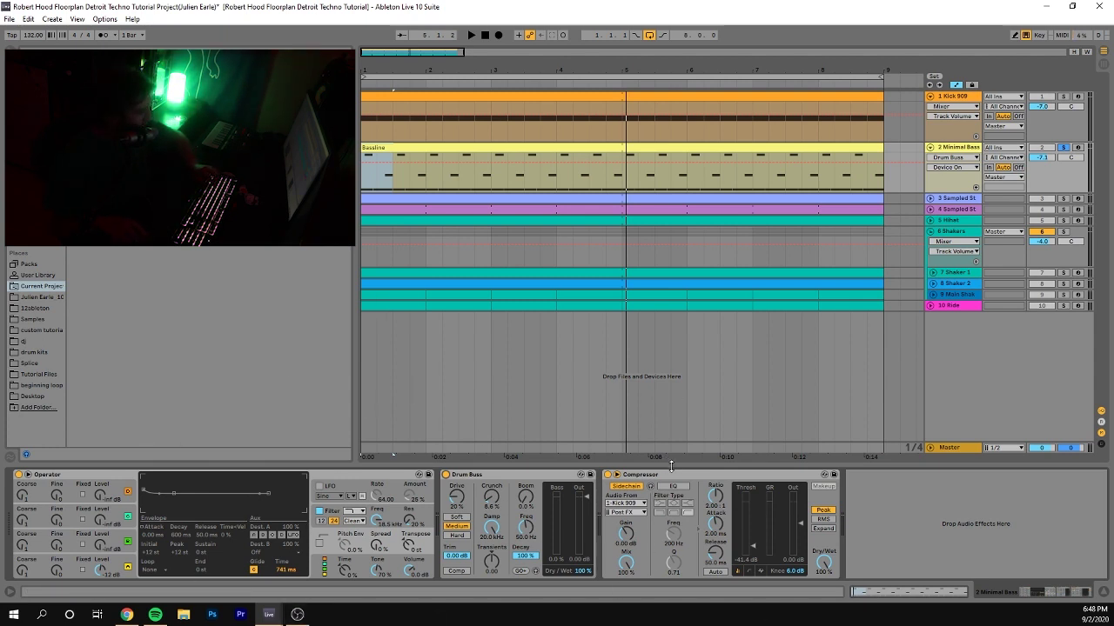
Unsolo the Minimal Bass track and listen to it within the full mix.
key(space)
click(1062, 147)
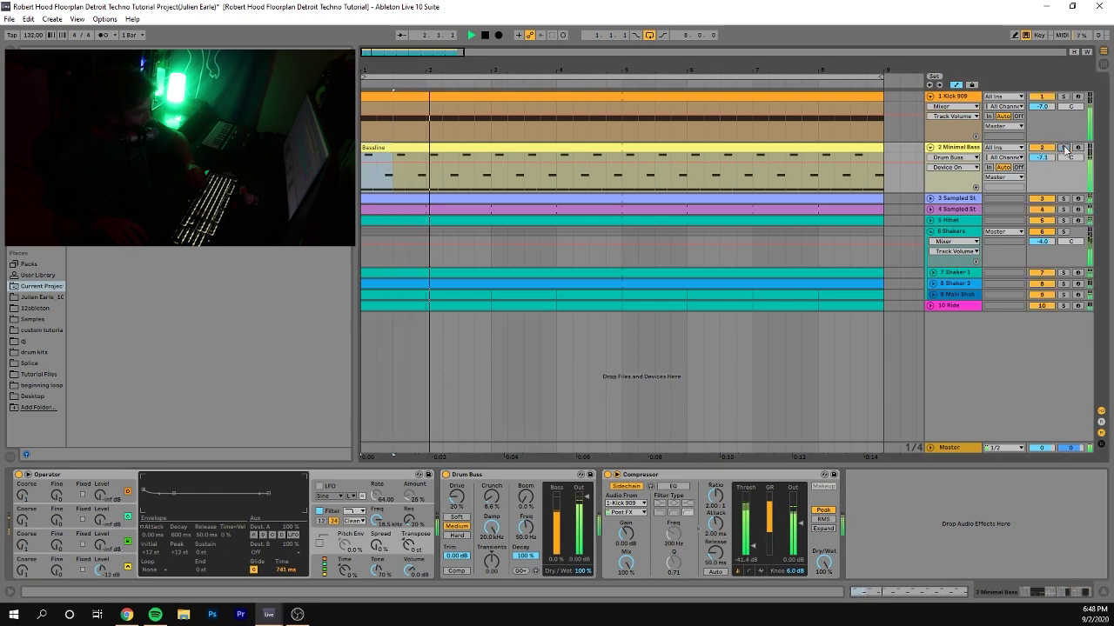
key(space)
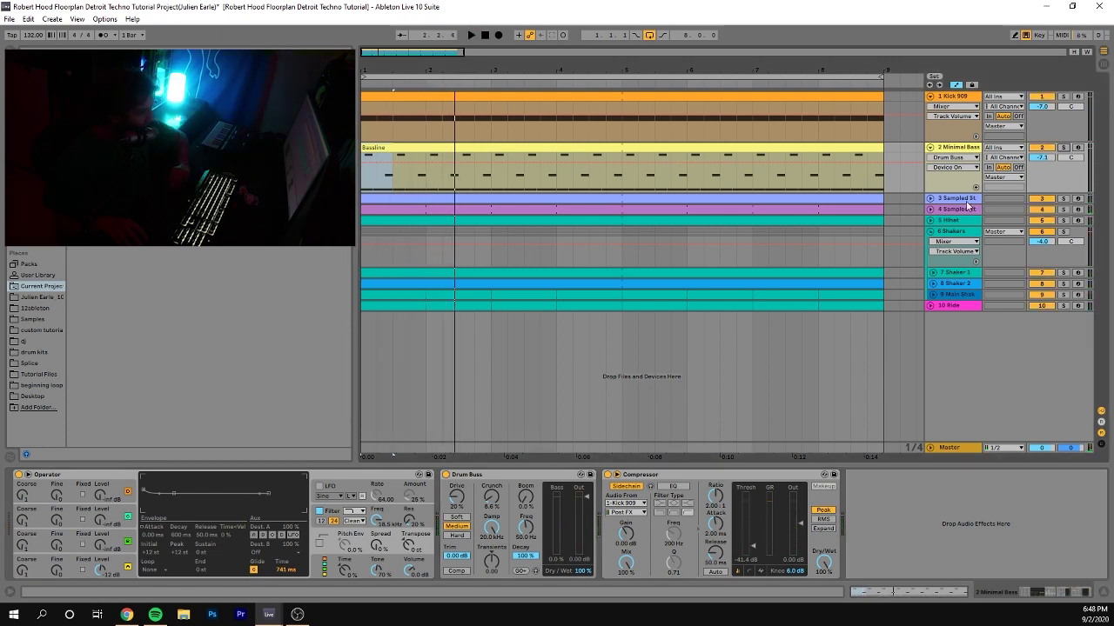
Solo the Sampled Stab and Sampled Stab 2 tracks, audition them together, and unfold both to show their notes.
click(966, 201)
click(1061, 199)
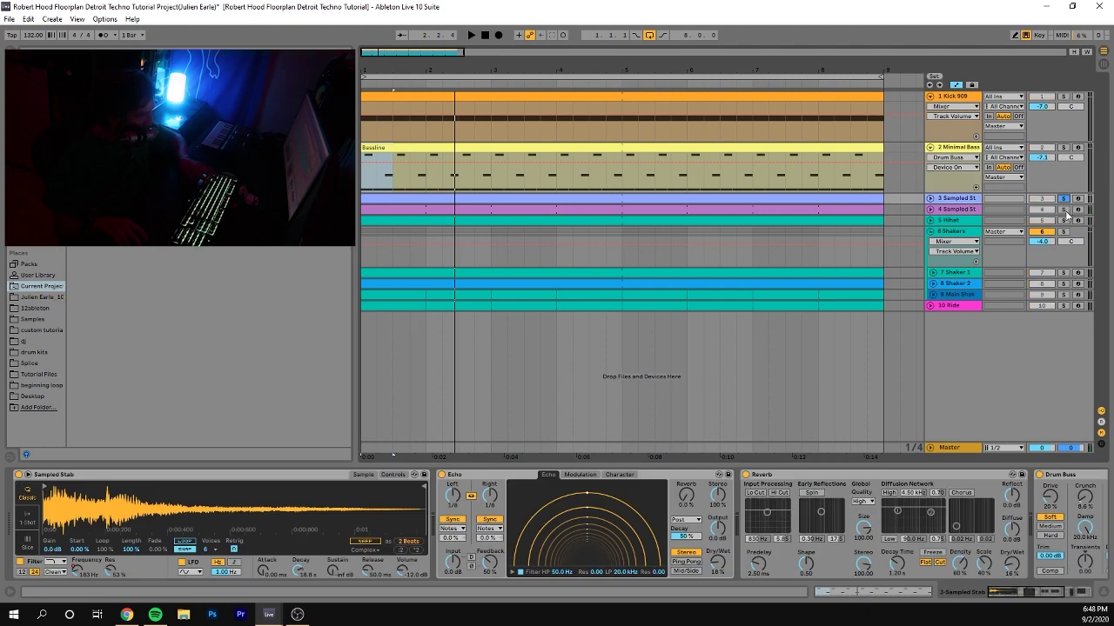
click(1063, 210)
key(space)
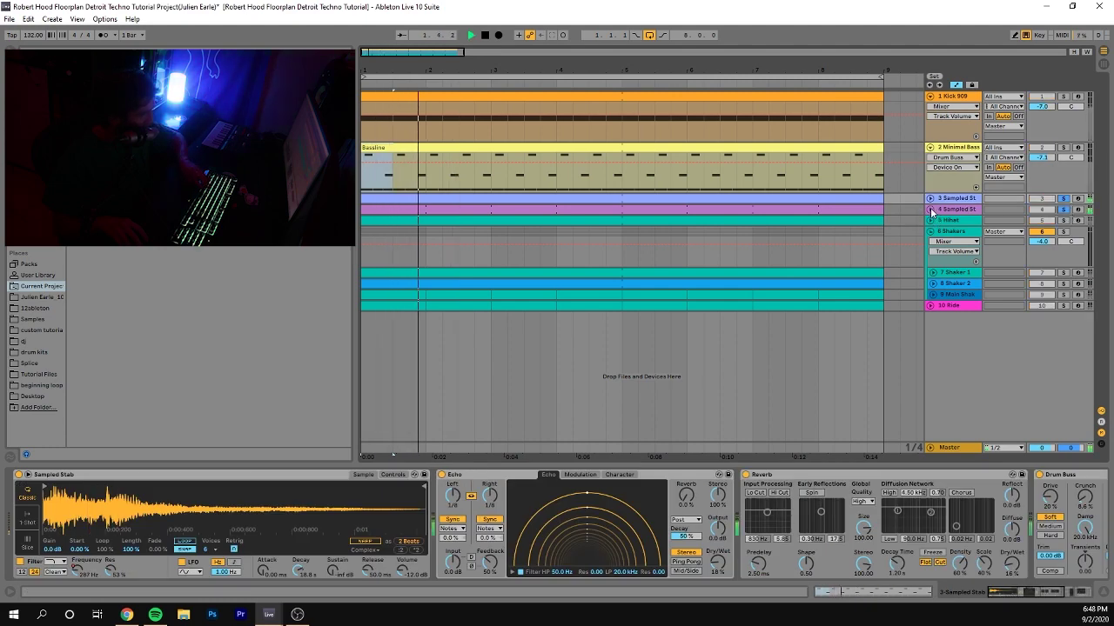
click(930, 210)
click(931, 199)
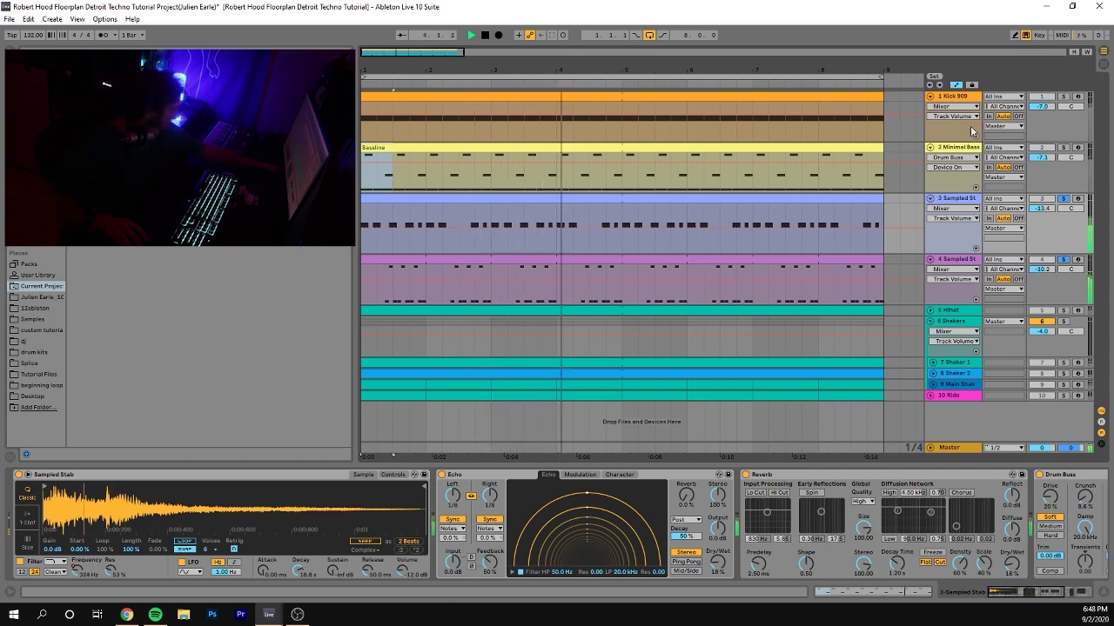
key(space)
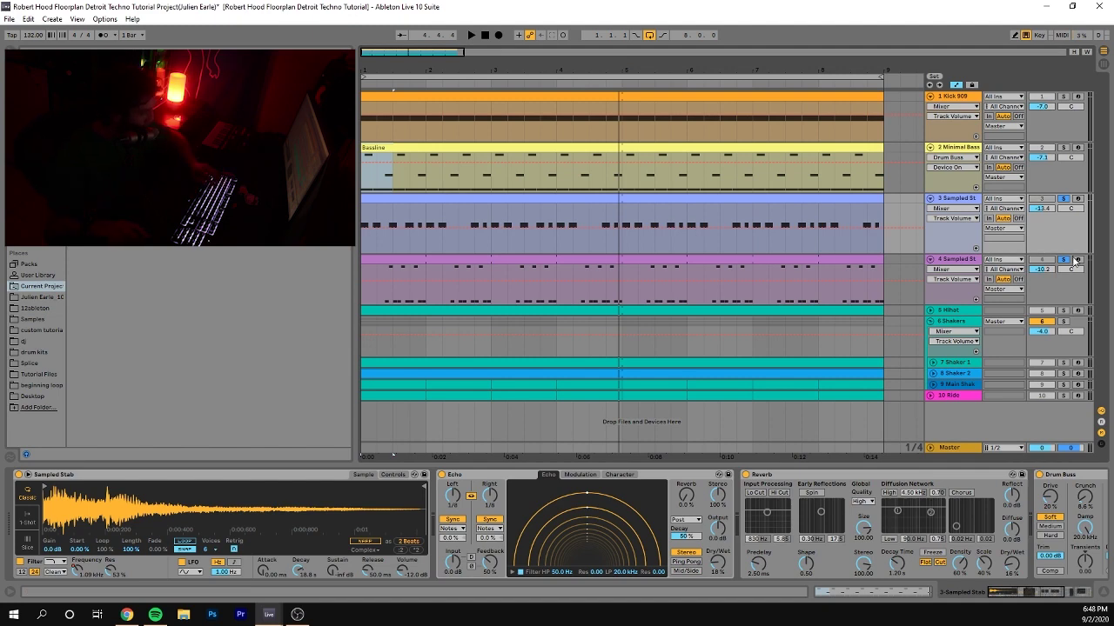
Unsolo and mute both sampled stab tracks, and listen to the rest of the mix without them.
click(1063, 259)
key(space)
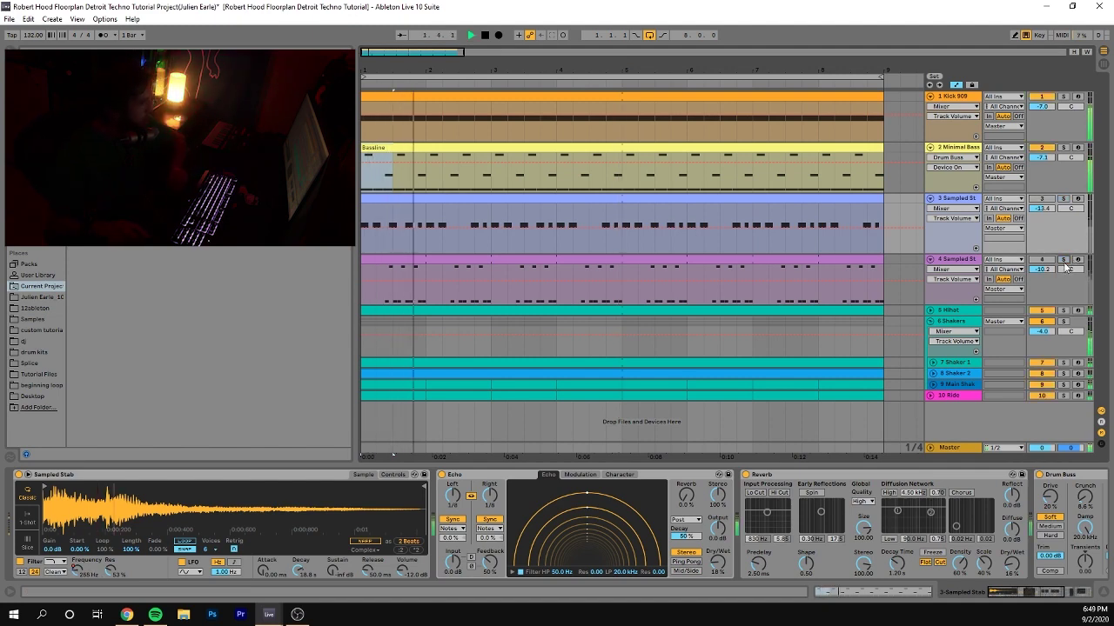
key(space)
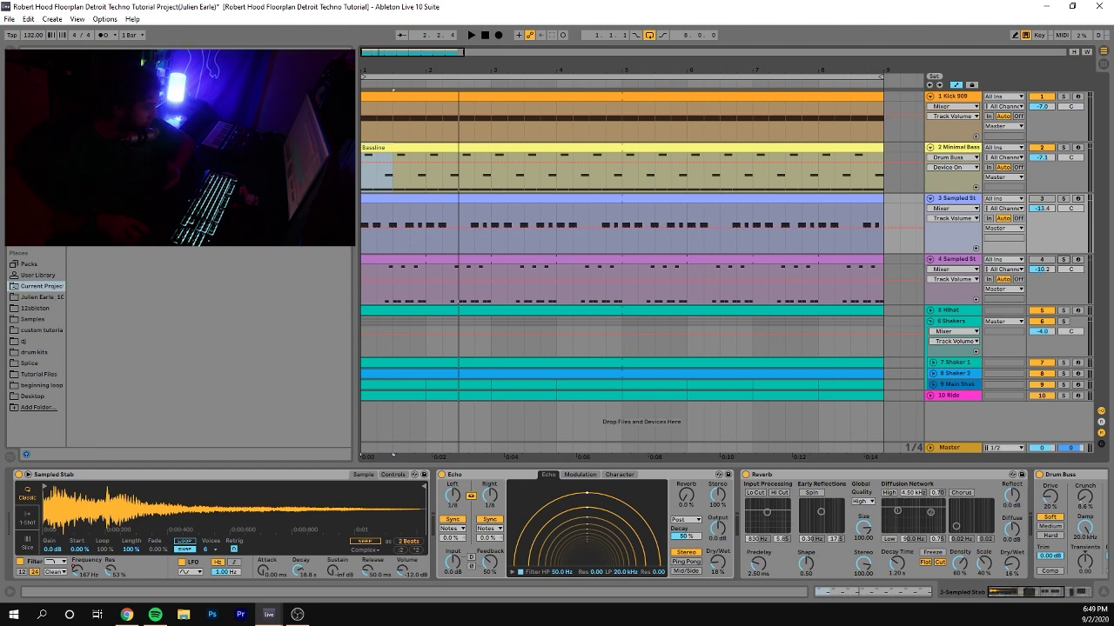
Show the Sampled Stab 2 devices, reactivate both stab tracks, and listen to them within the full mix.
click(938, 265)
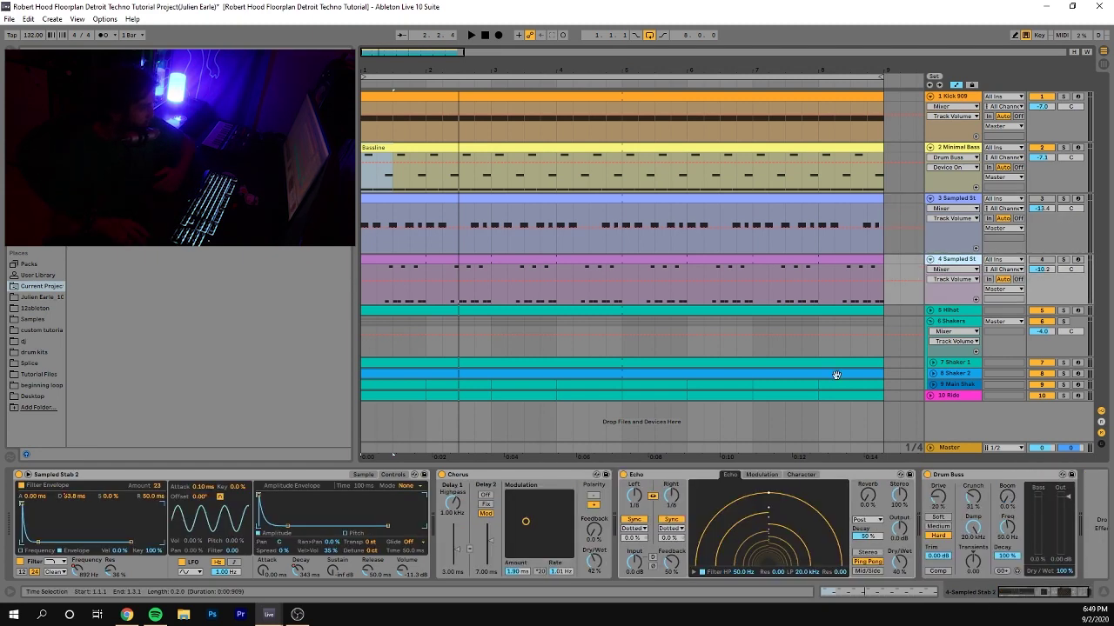
click(1042, 199)
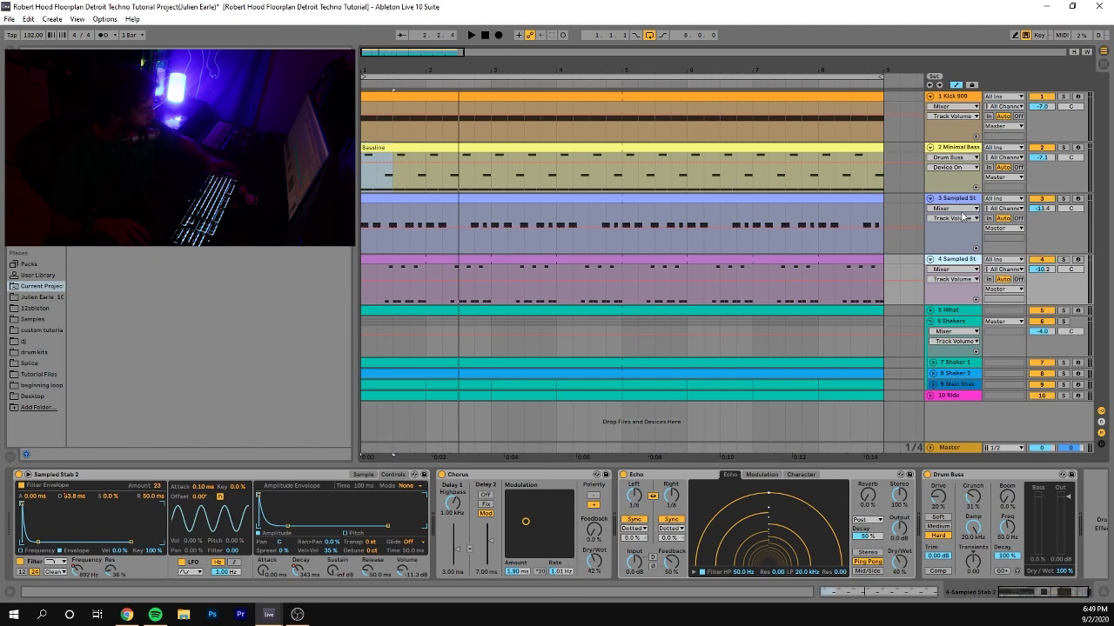
click(1042, 260)
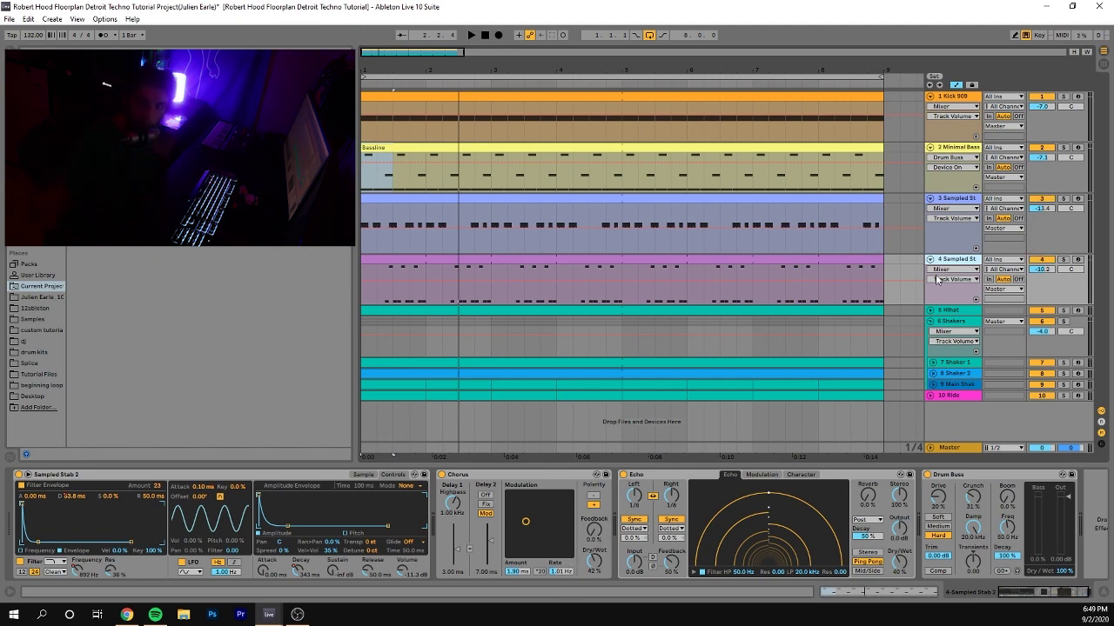
key(space)
key(space)
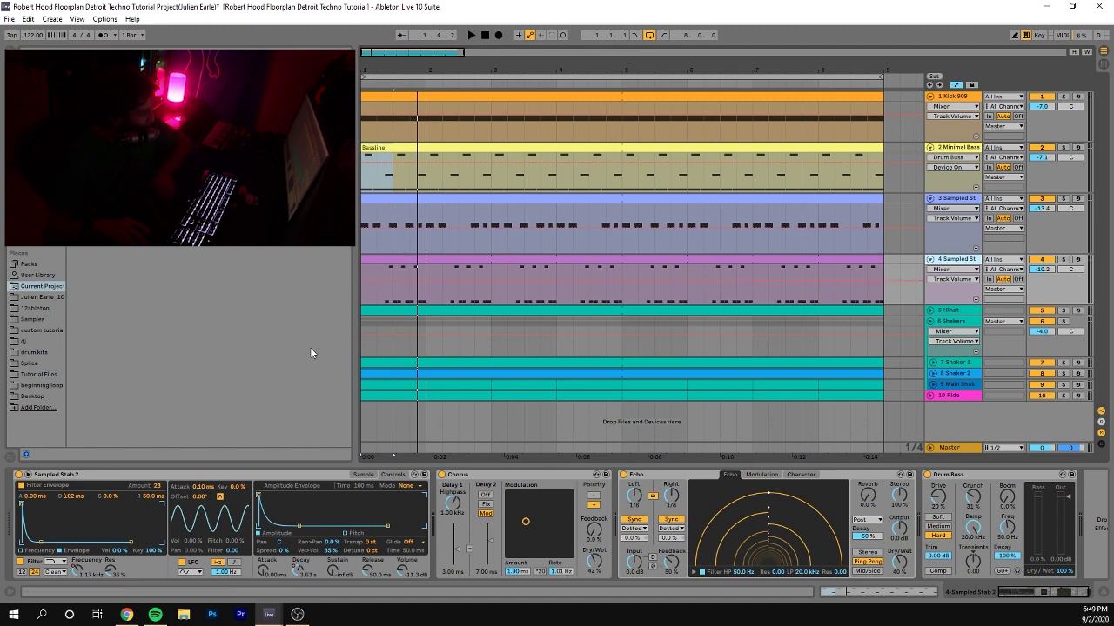
click(515, 321)
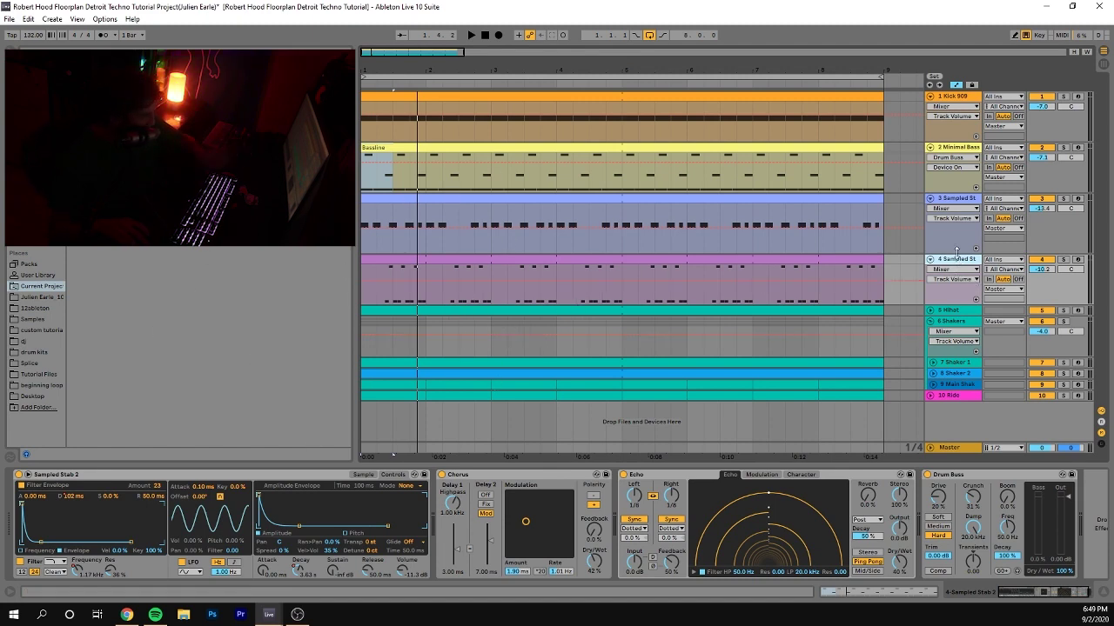
Solo both stab tracks together and audition them while comparing the Sampled Stab and Sampled Stab 2 device chains.
click(976, 203)
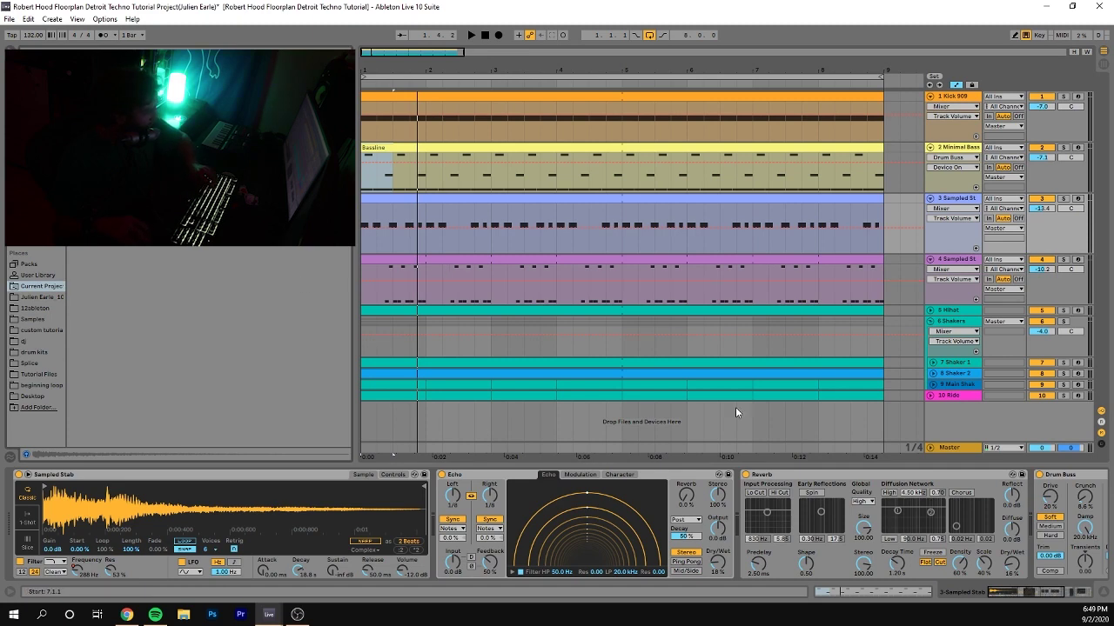
click(1063, 199)
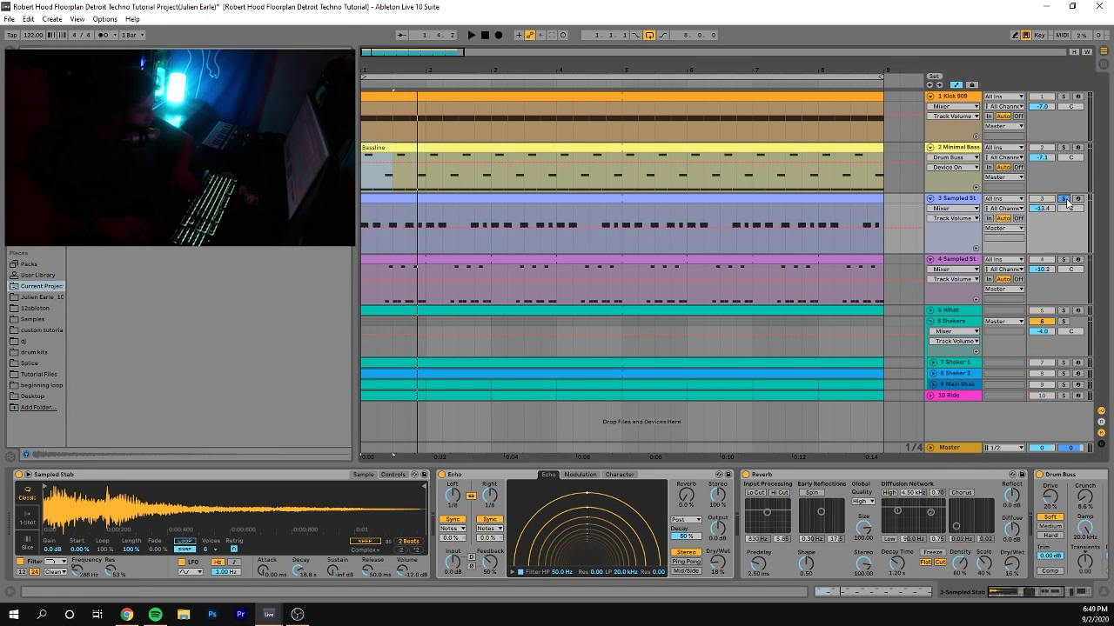
click(1064, 260)
key(space)
click(951, 260)
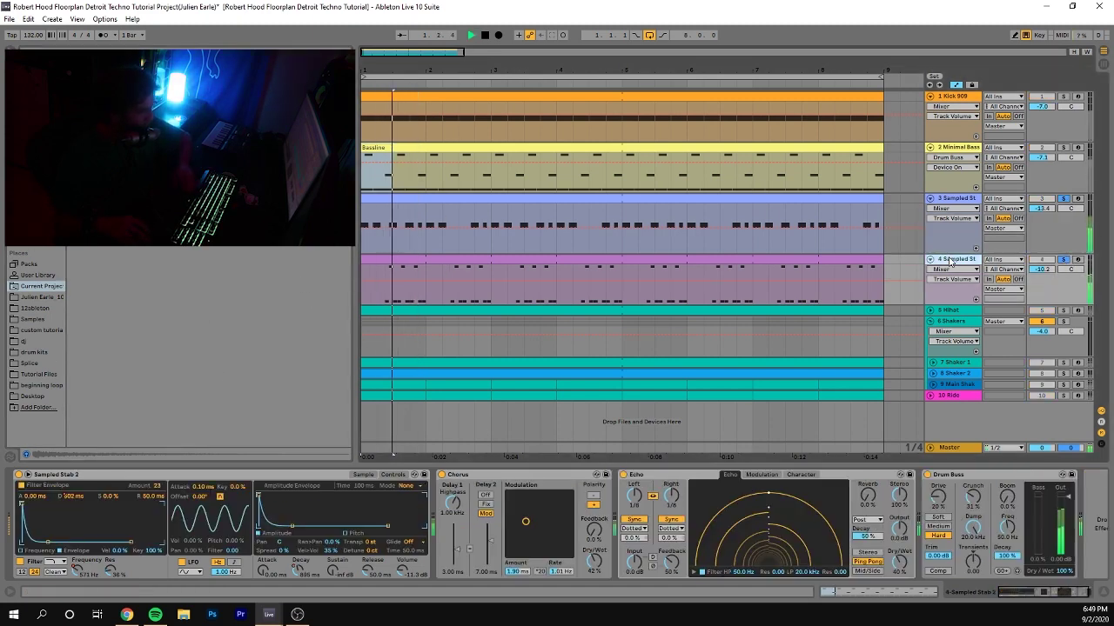
click(953, 199)
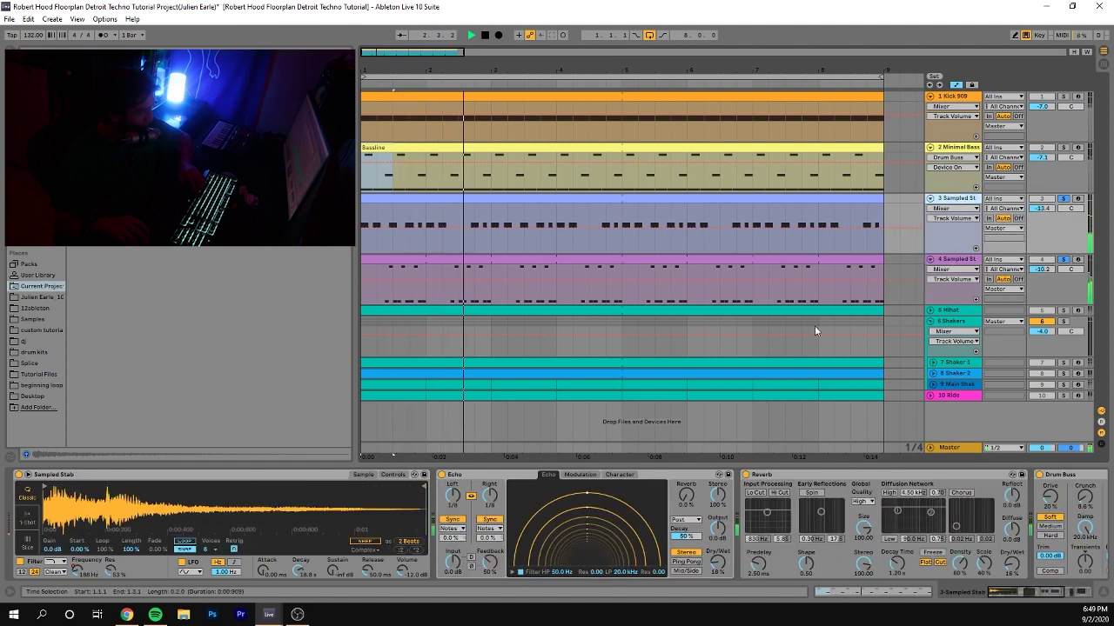
key(space)
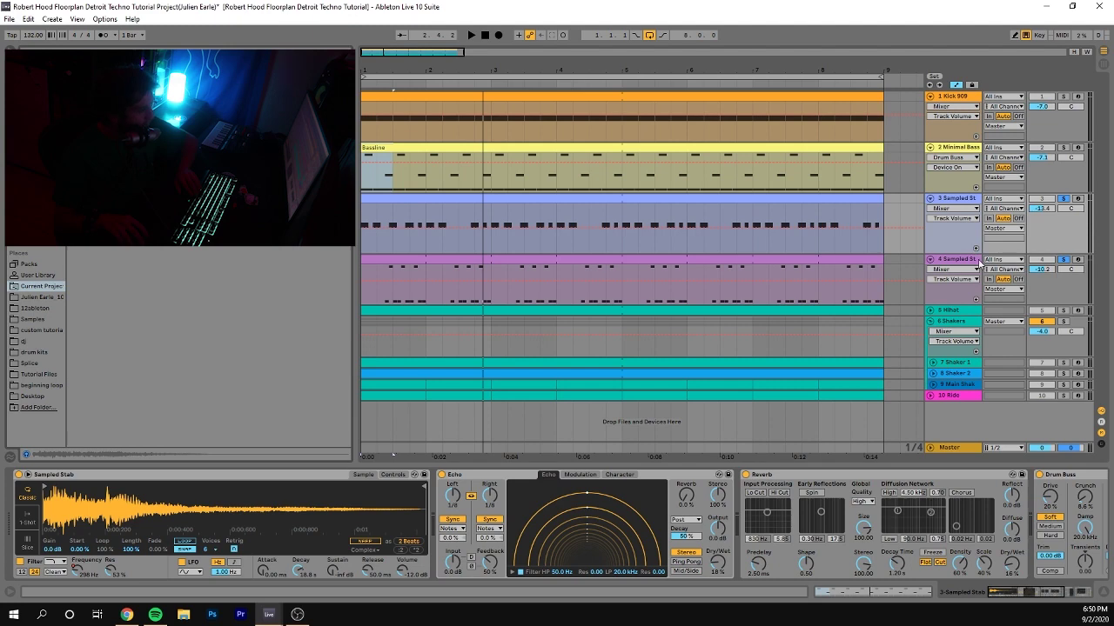
Solo only the Sampled Stab track, show its sampler's envelope controls, and audition the stab with its modulated filter.
click(946, 189)
click(949, 199)
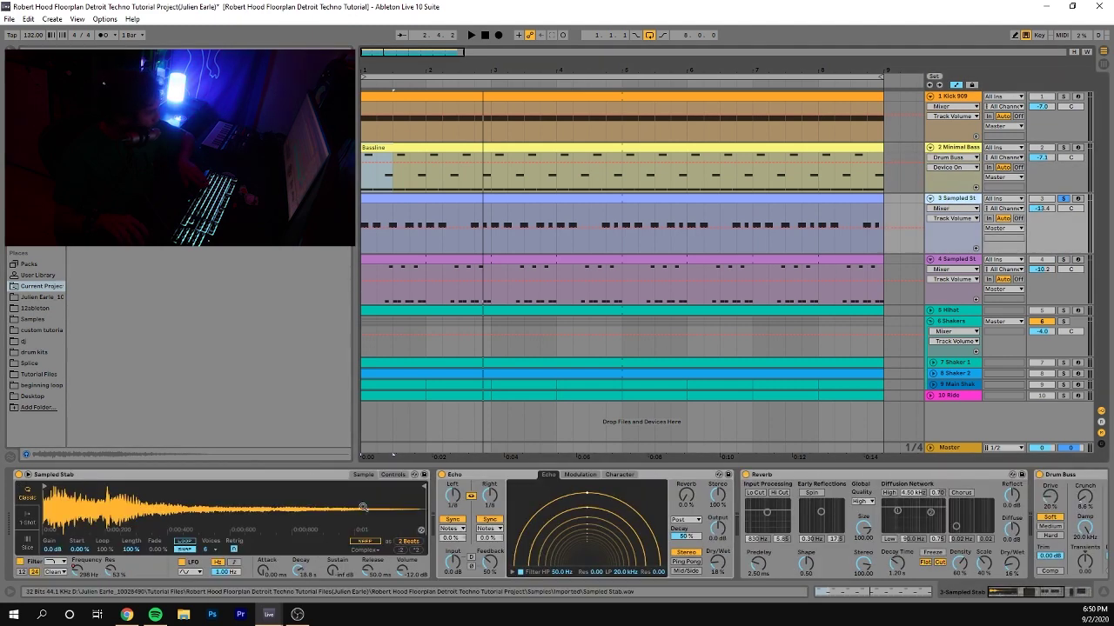
click(393, 475)
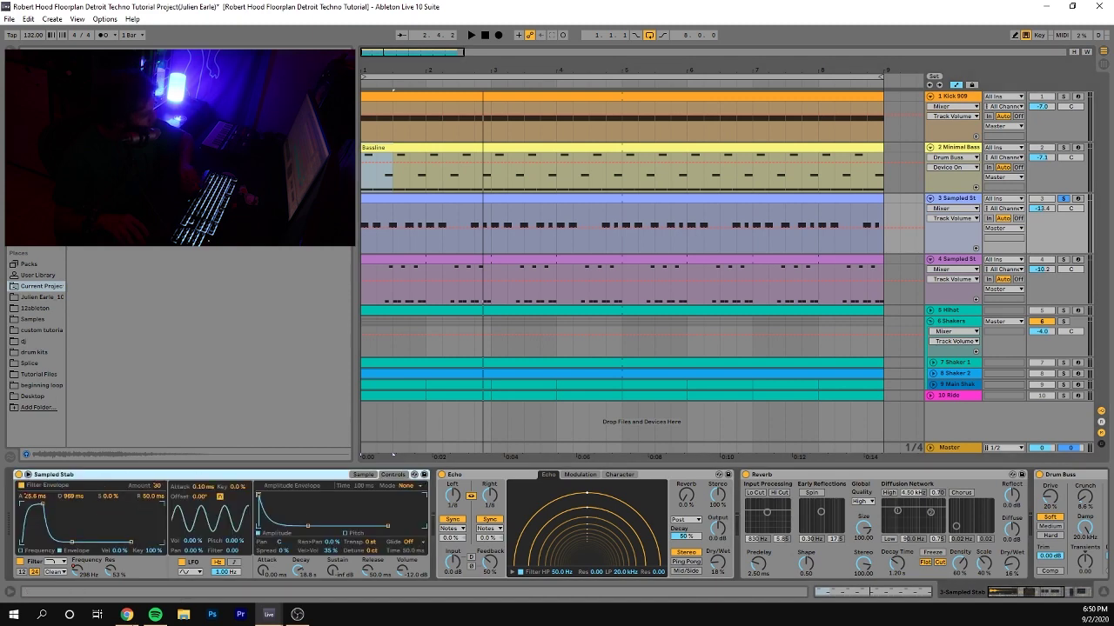
key(space)
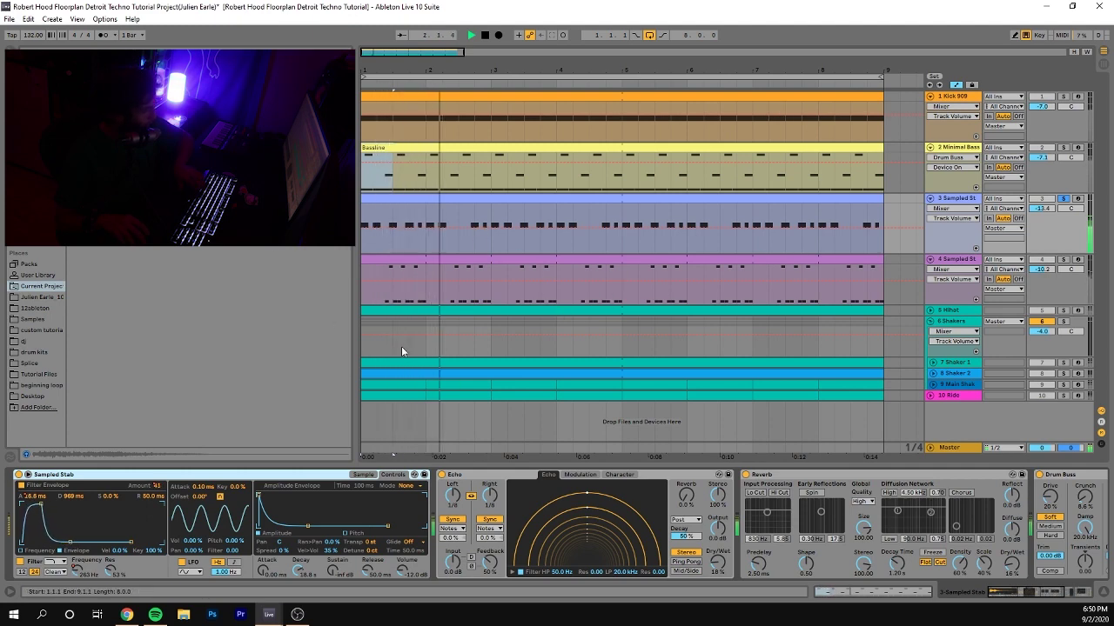
key(space)
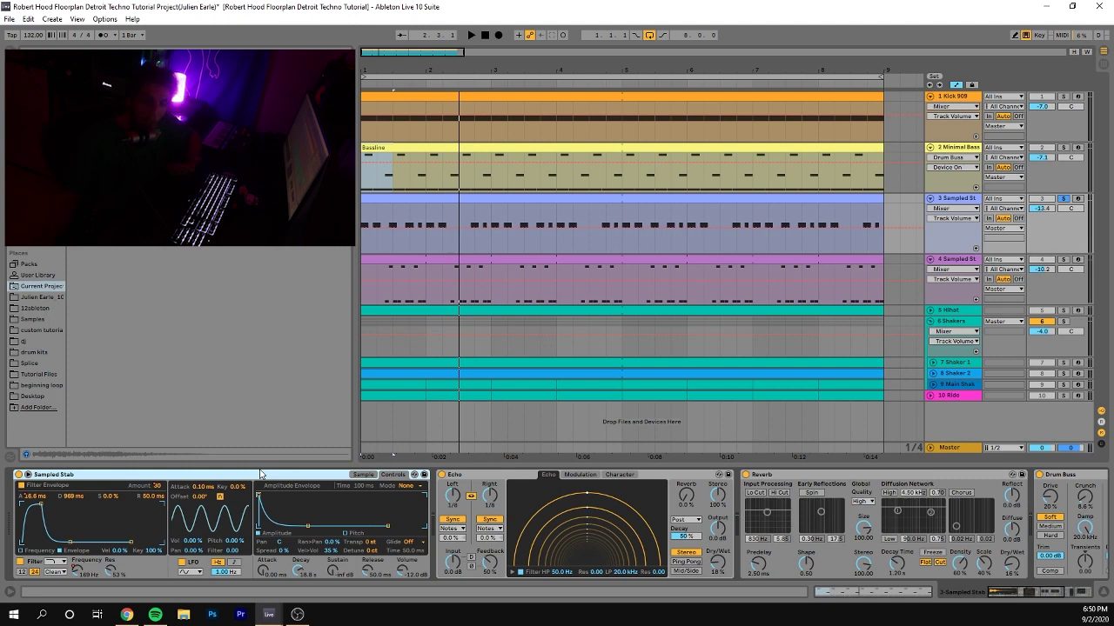
key(space)
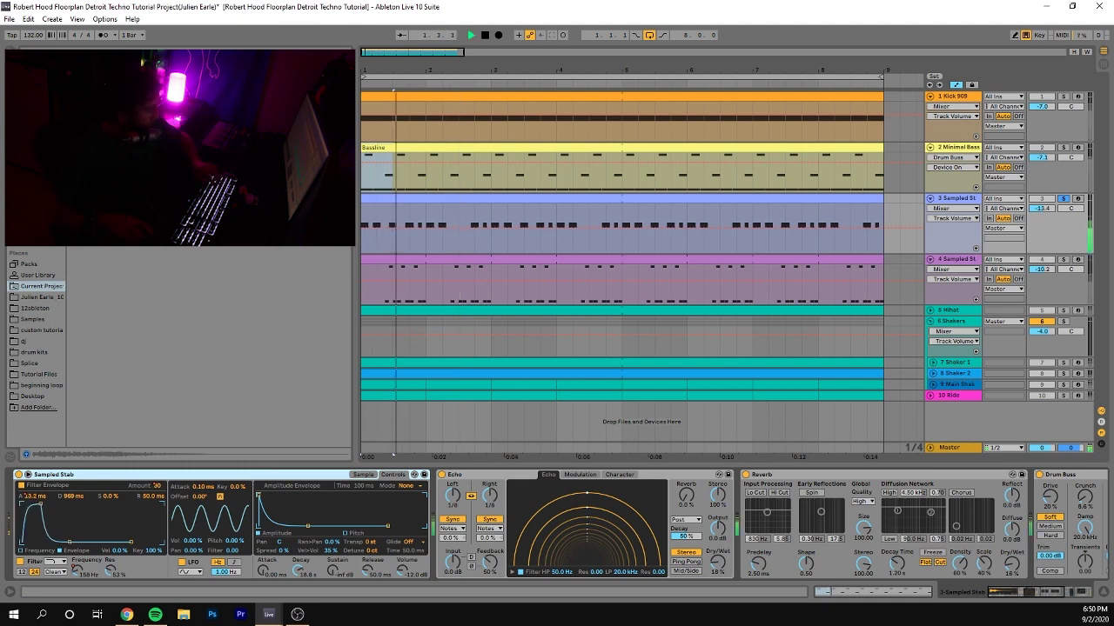
key(space)
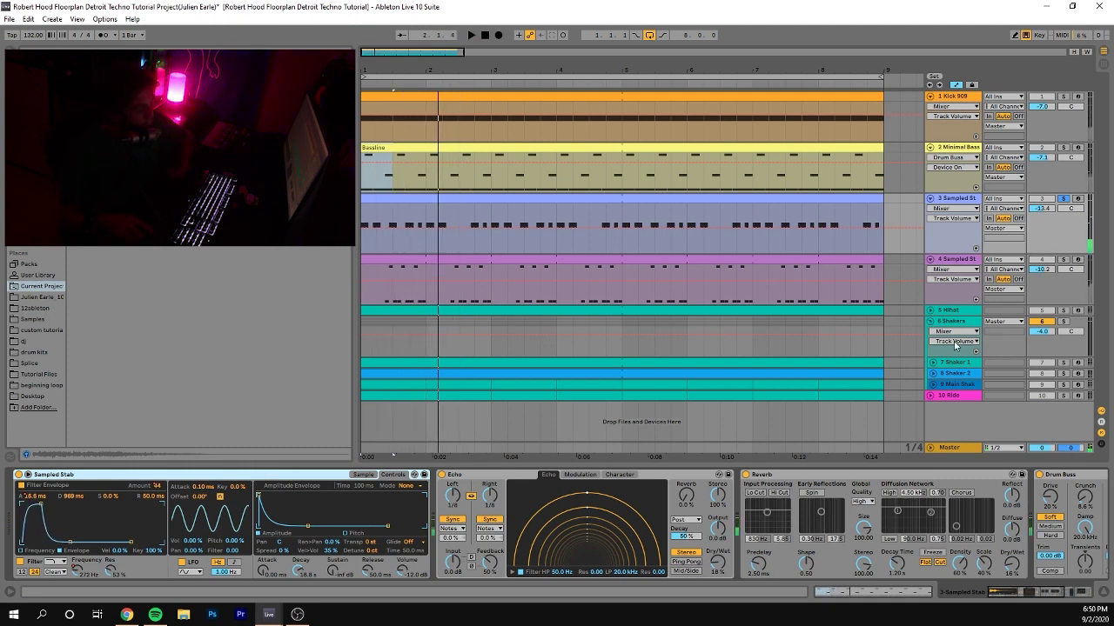
Show the Sampled Stab 2 device chain and audition that track soloed on its own.
click(961, 261)
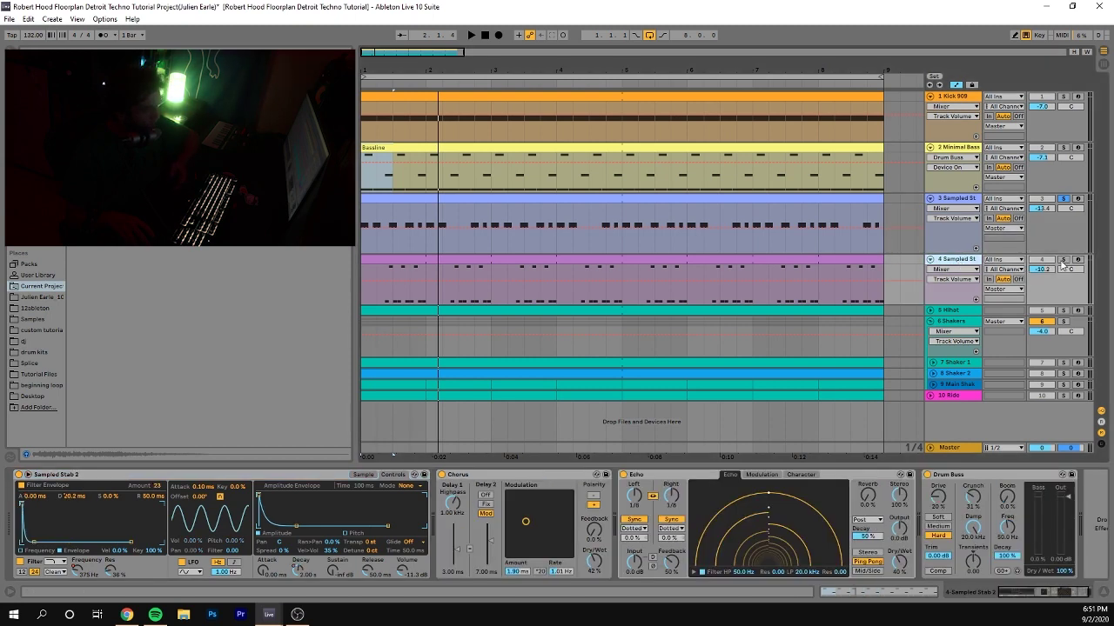
click(1062, 260)
key(space)
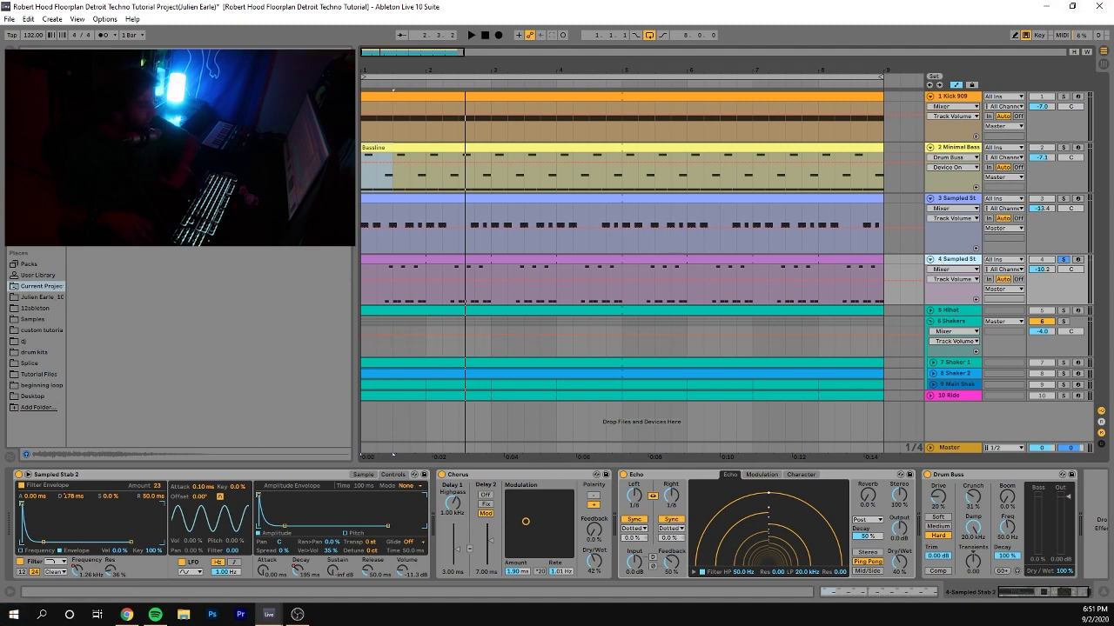
Return to the Sampled Stab track, solo it, and examine its sampler's waveform and envelope controls.
click(970, 200)
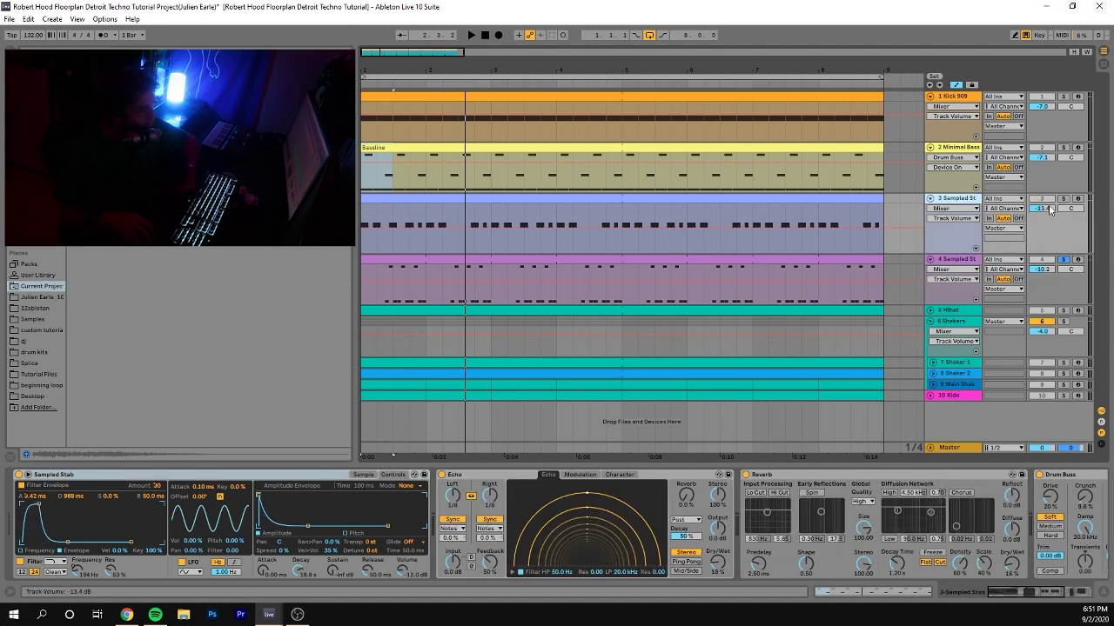
click(1064, 199)
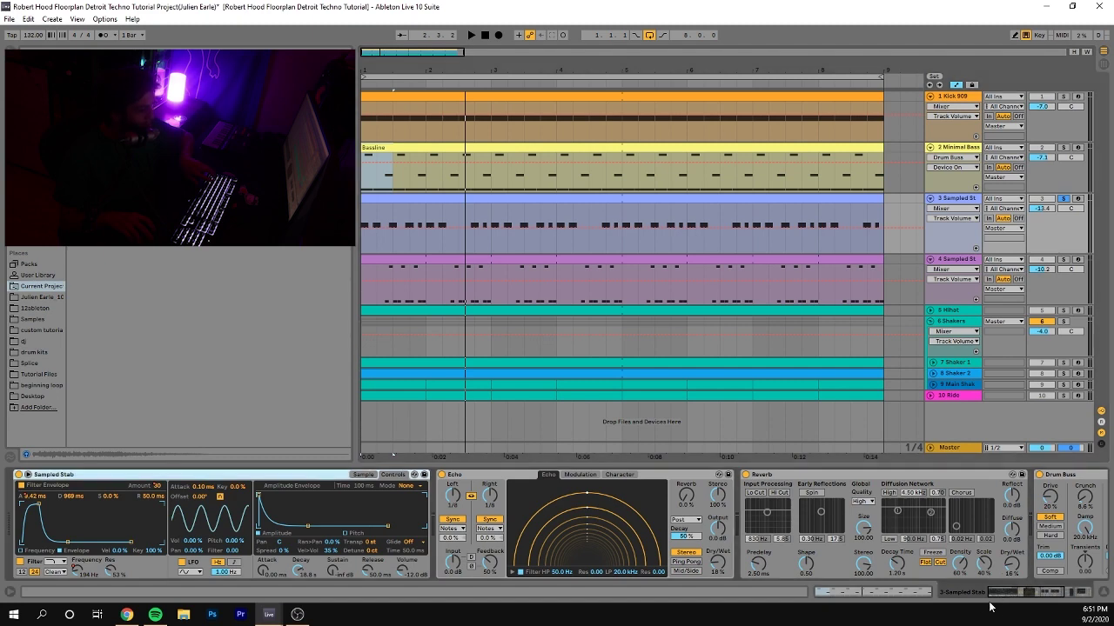
drag(989, 604, 1002, 570)
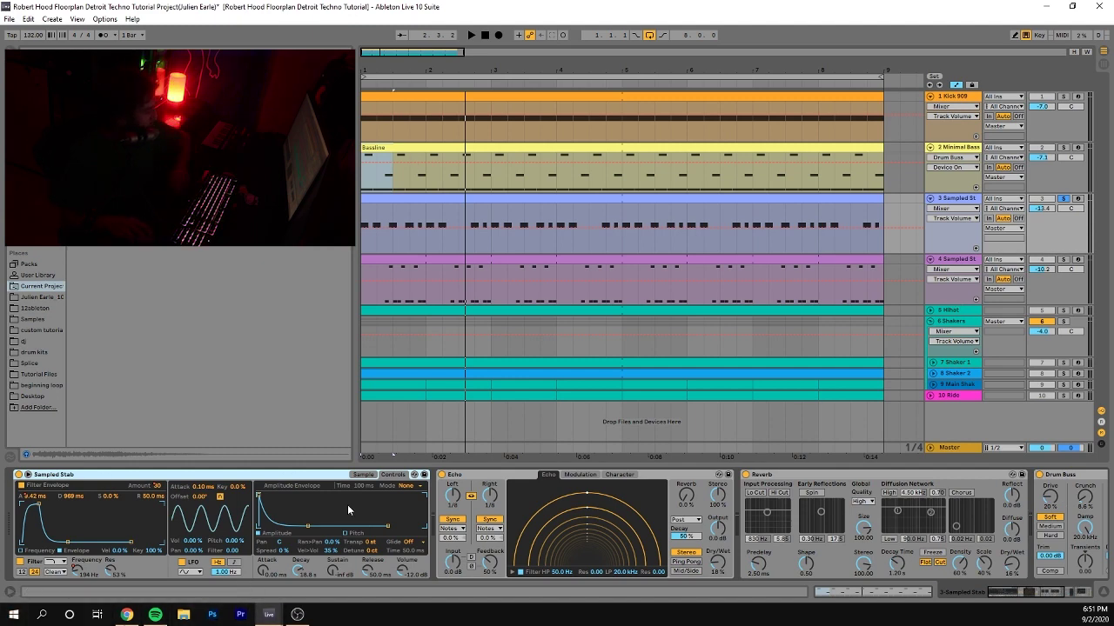
click(363, 475)
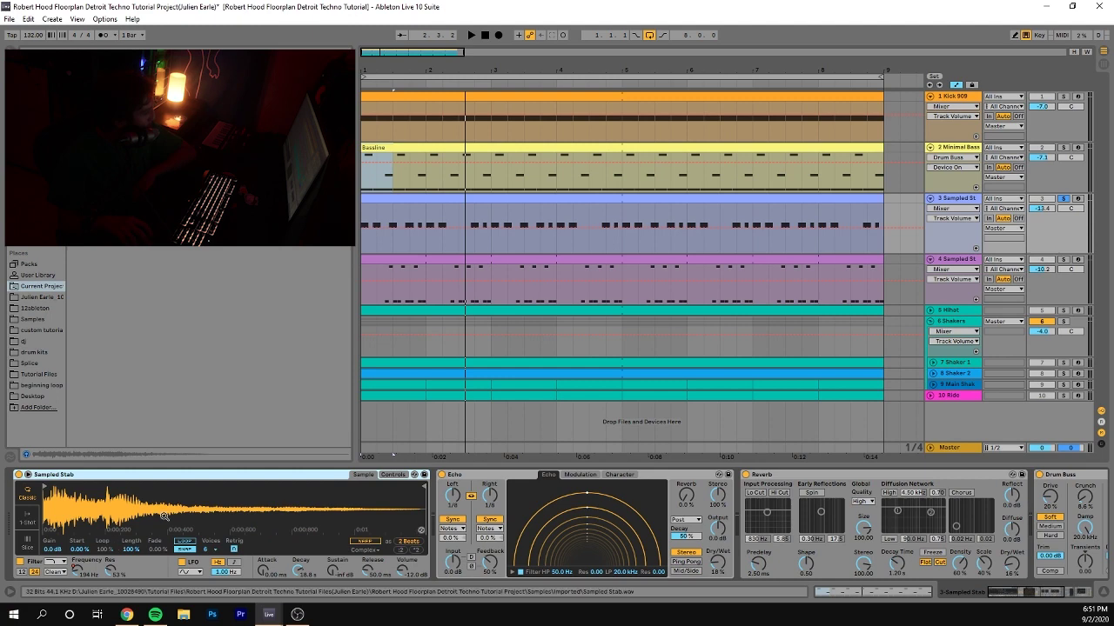
click(387, 476)
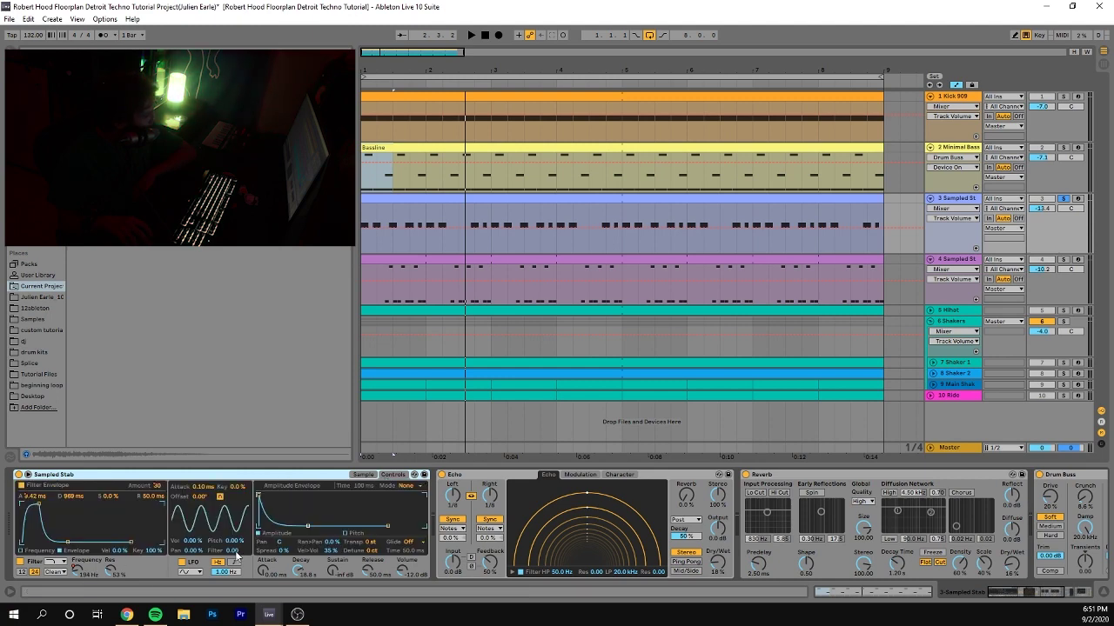
Show the Sampled Stab's filter frequency and filter envelope amount automation in new lanes.
right_click(79, 572)
click(104, 516)
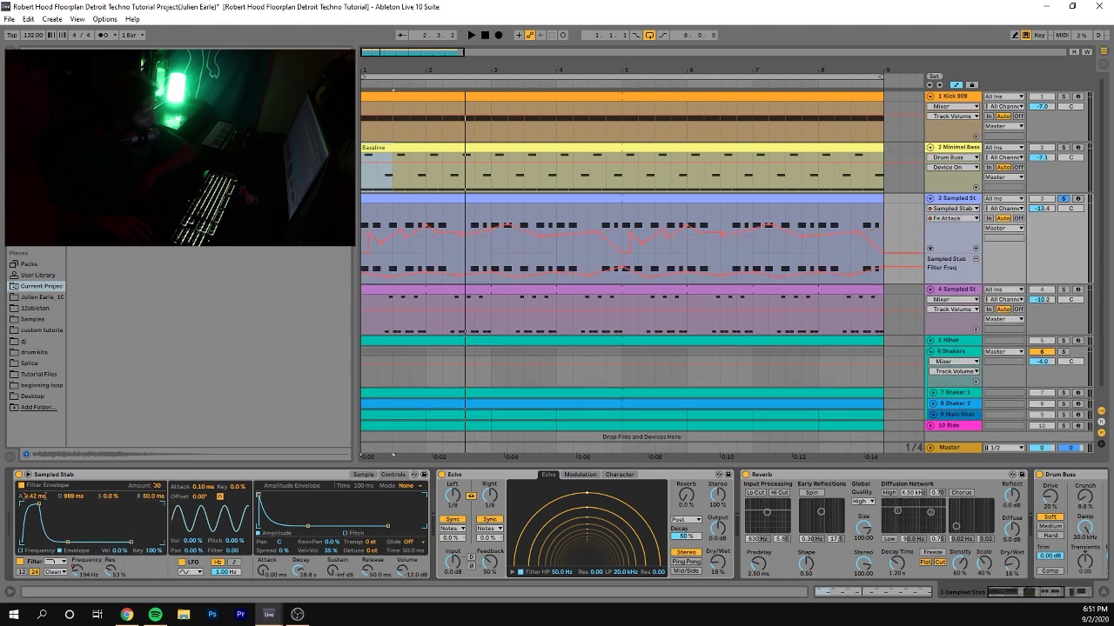
right_click(160, 491)
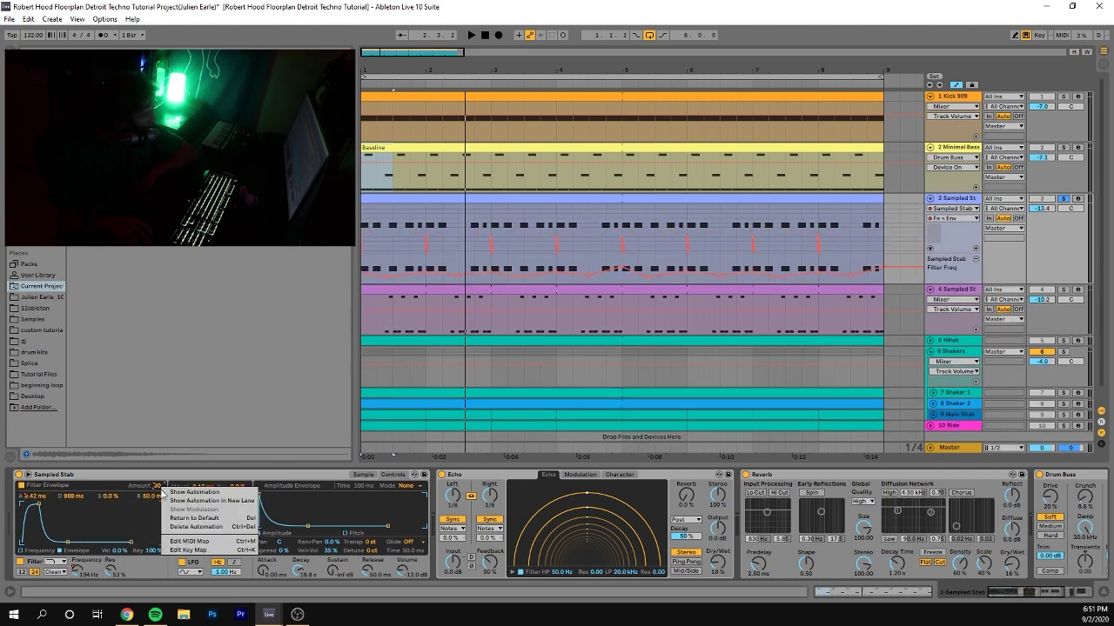
click(177, 504)
Examine the Sampled Stab's filter envelope attack automation and compare it with the filter frequency automation in the main lane.
click(34, 496)
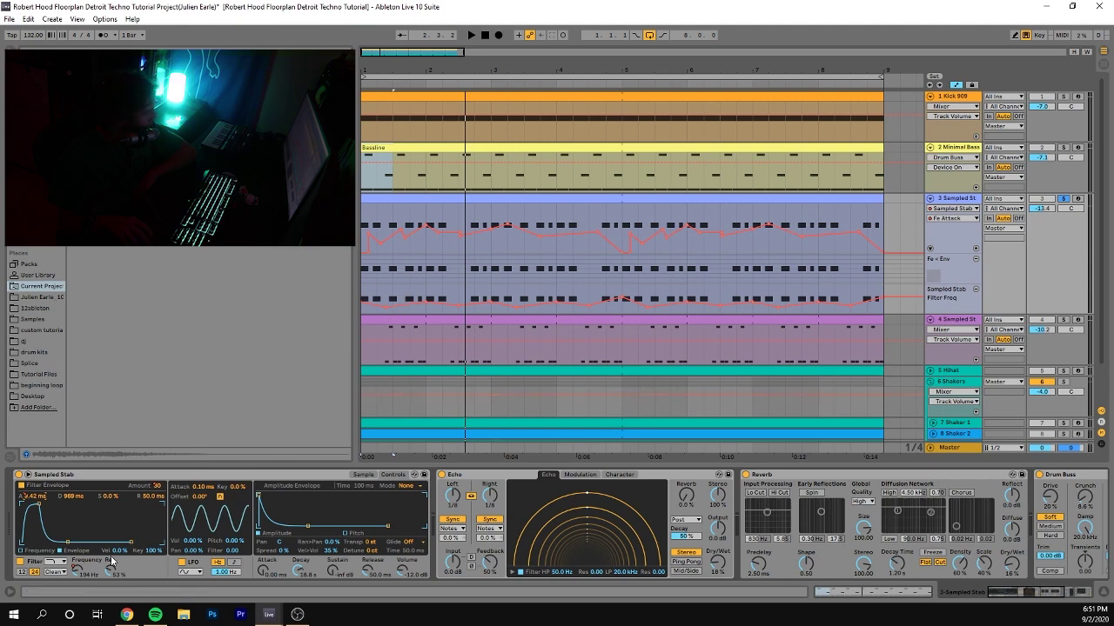
drag(35, 497, 36, 501)
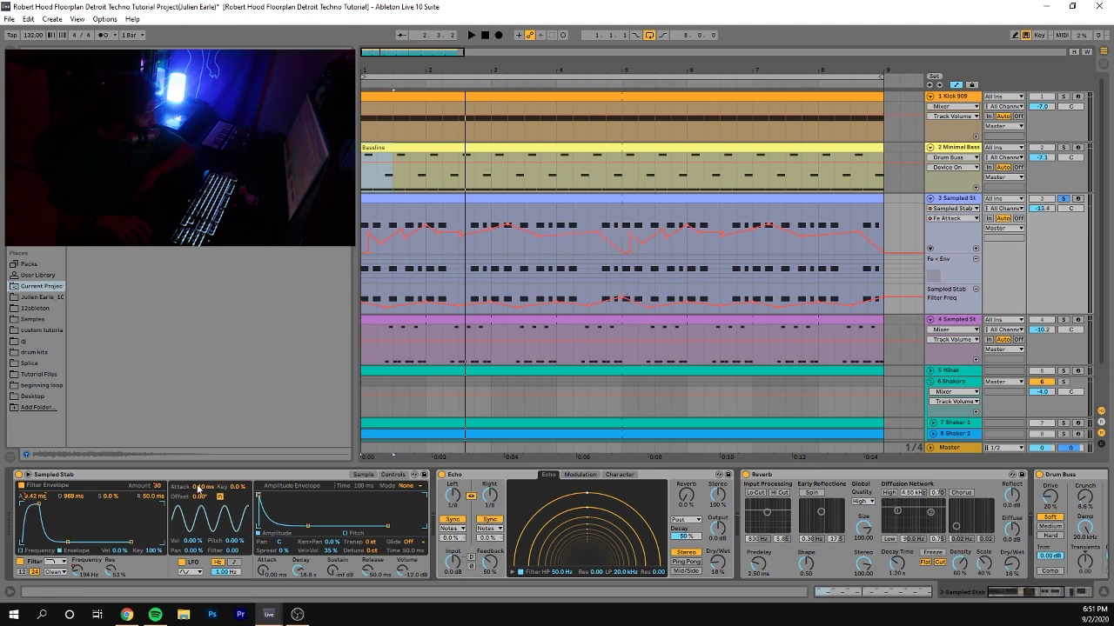
click(79, 575)
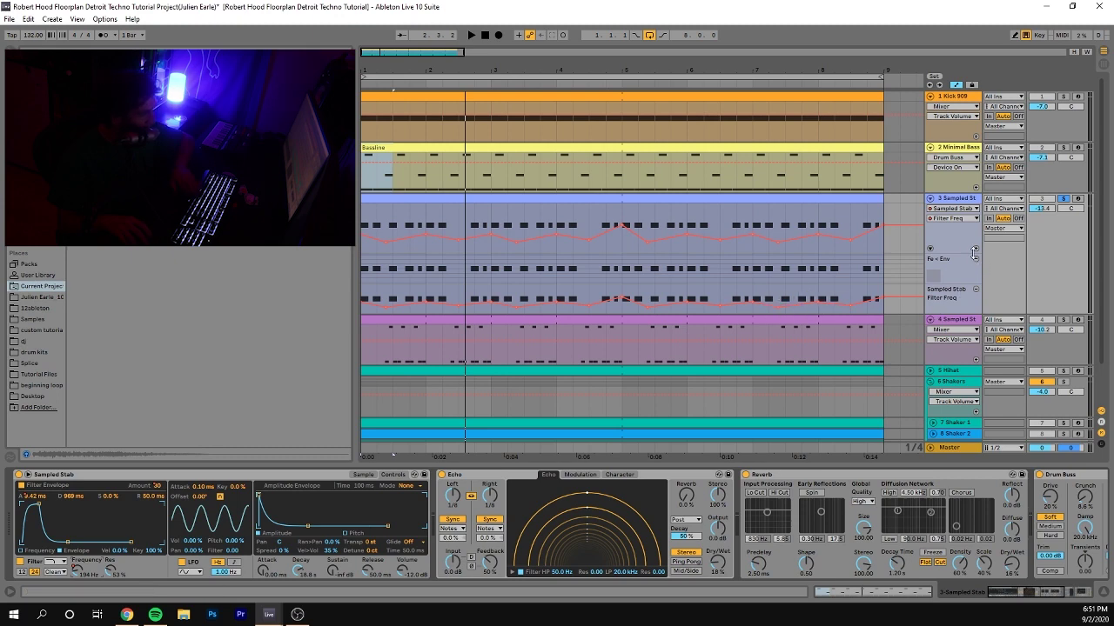
click(35, 495)
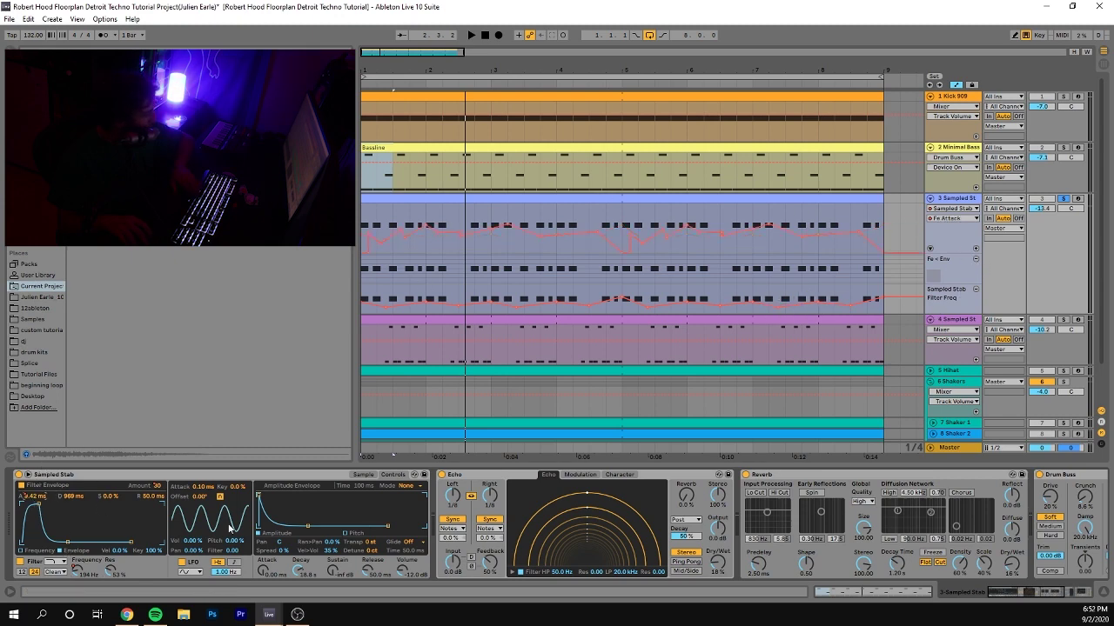
Audition the Sampled Stab and examine its filter envelope amount automation in a temporarily enlarged lane.
key(space)
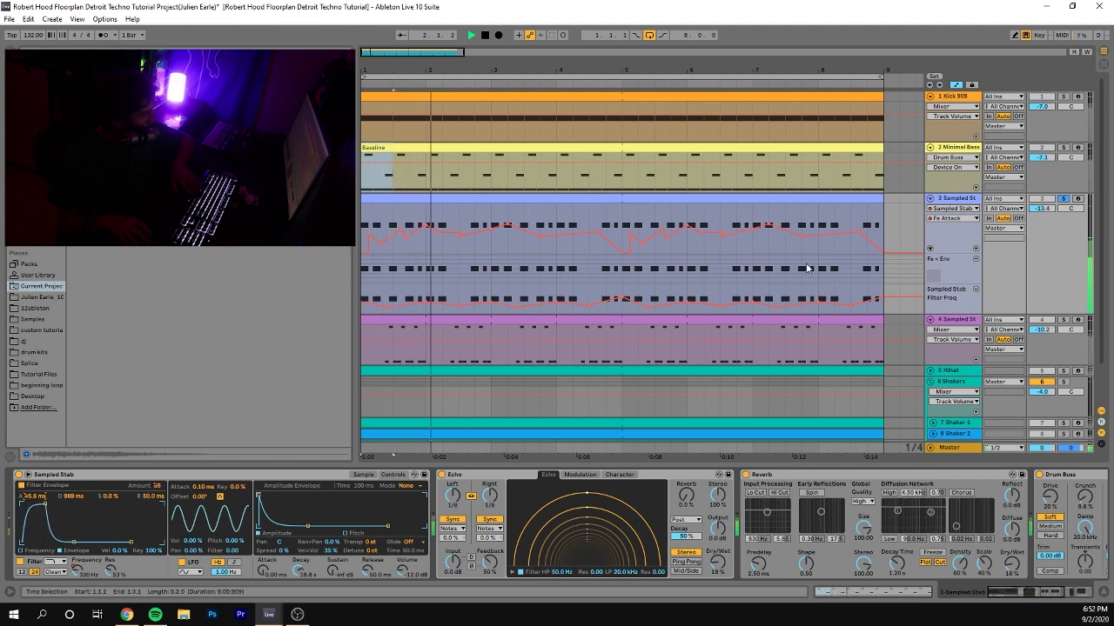
key(space)
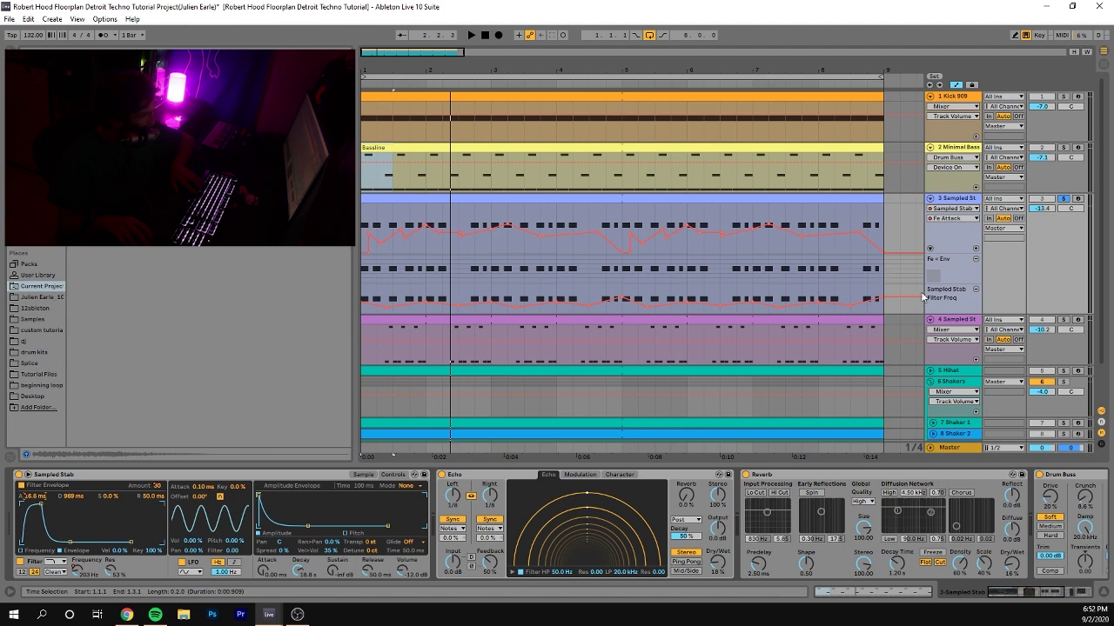
drag(924, 297, 924, 409)
key(space)
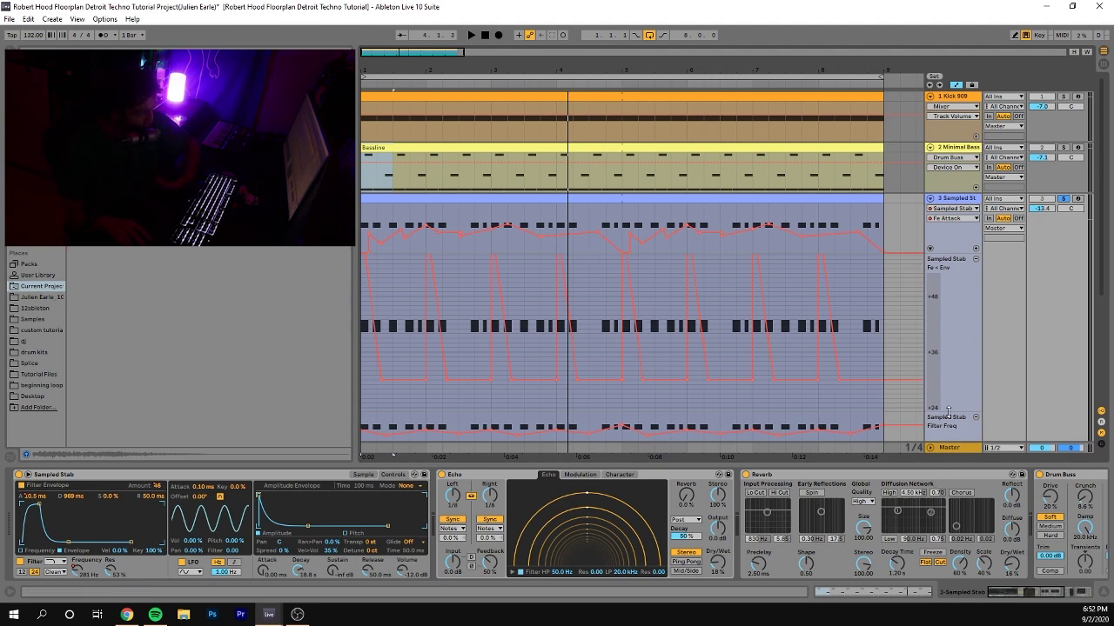
drag(948, 409, 959, 288)
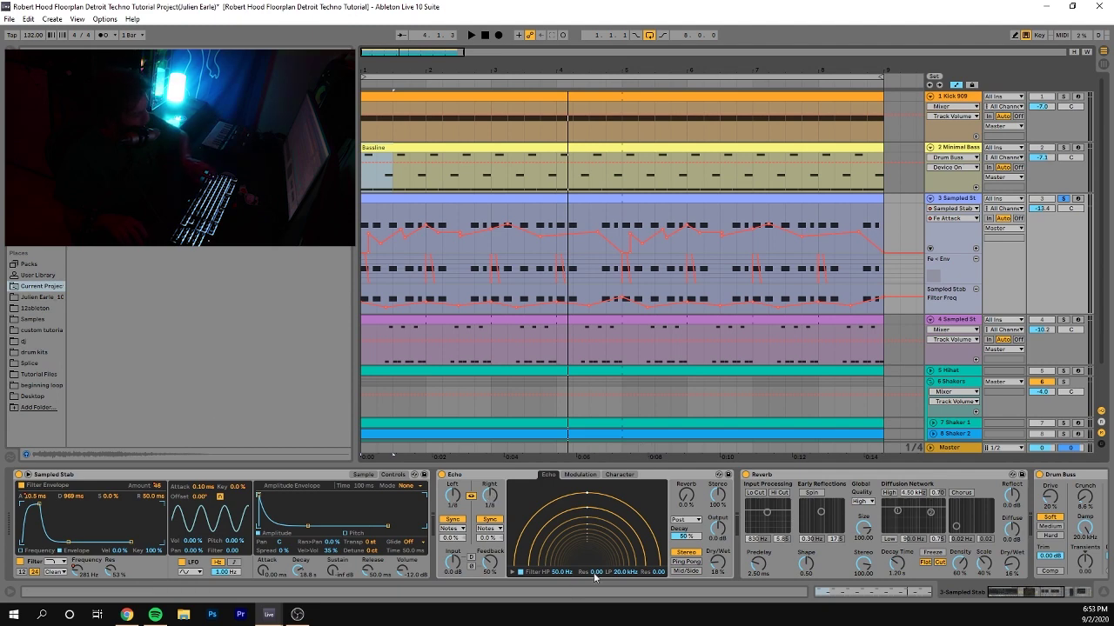
Examine the Sampled Stab's Echo, Reverb, Drum Buss and Auto Filter settings while auditioning the track.
scroll(357, 498, down, 3)
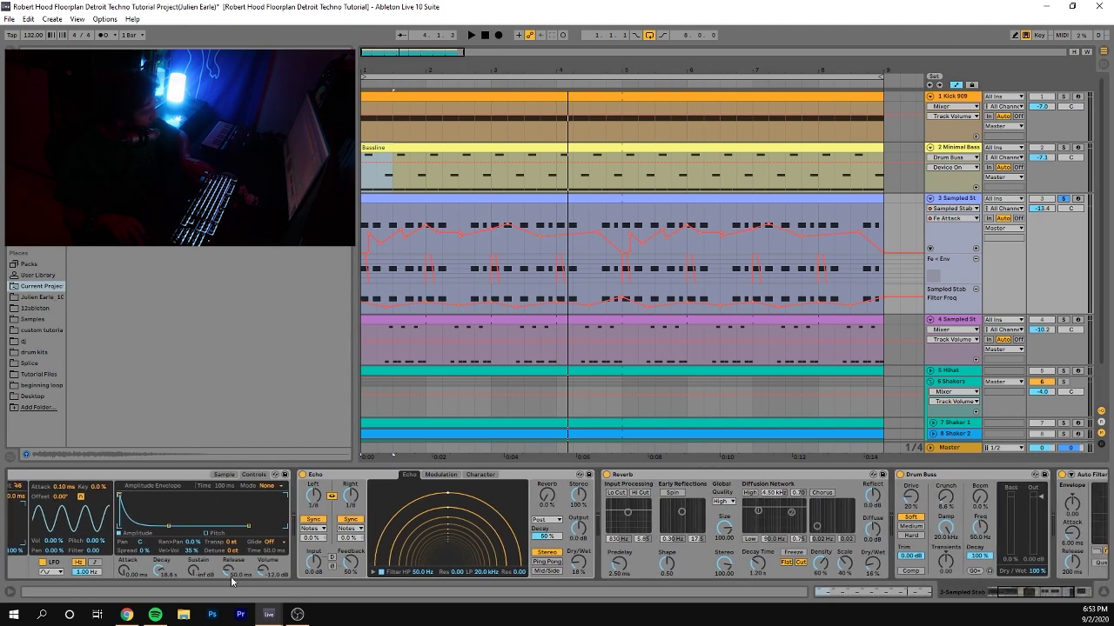
scroll(469, 513, down, 5)
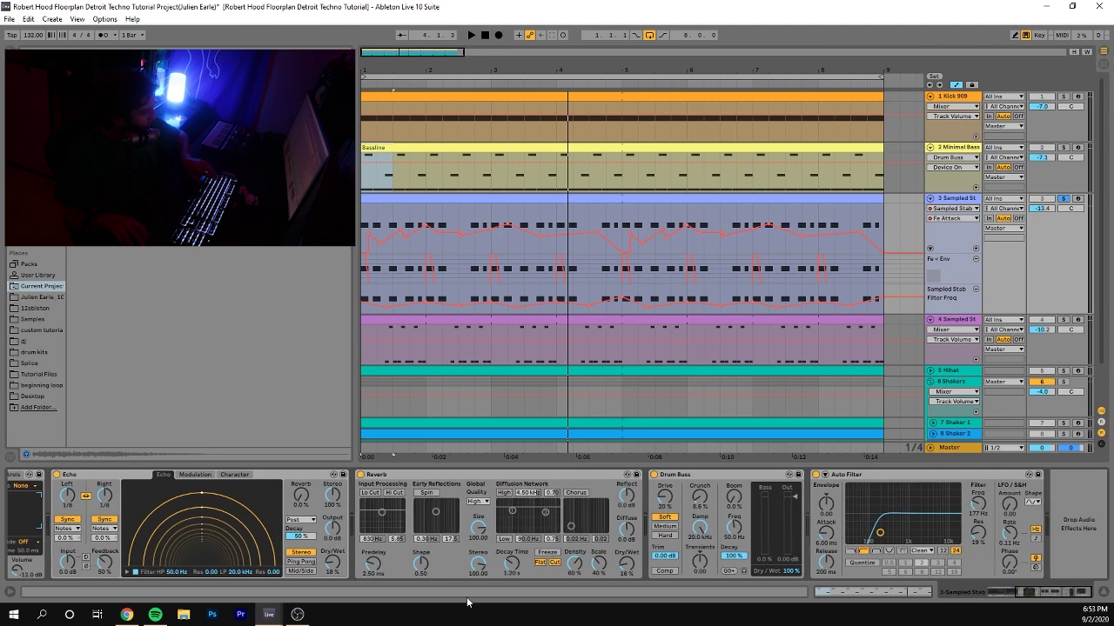
key(space)
key(space)
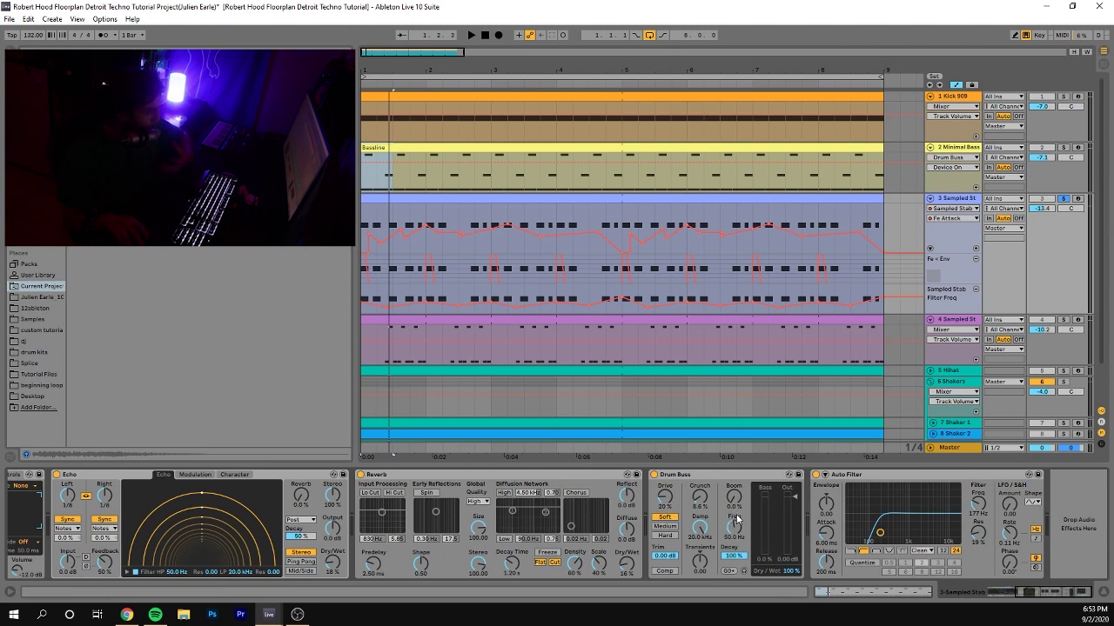
key(space)
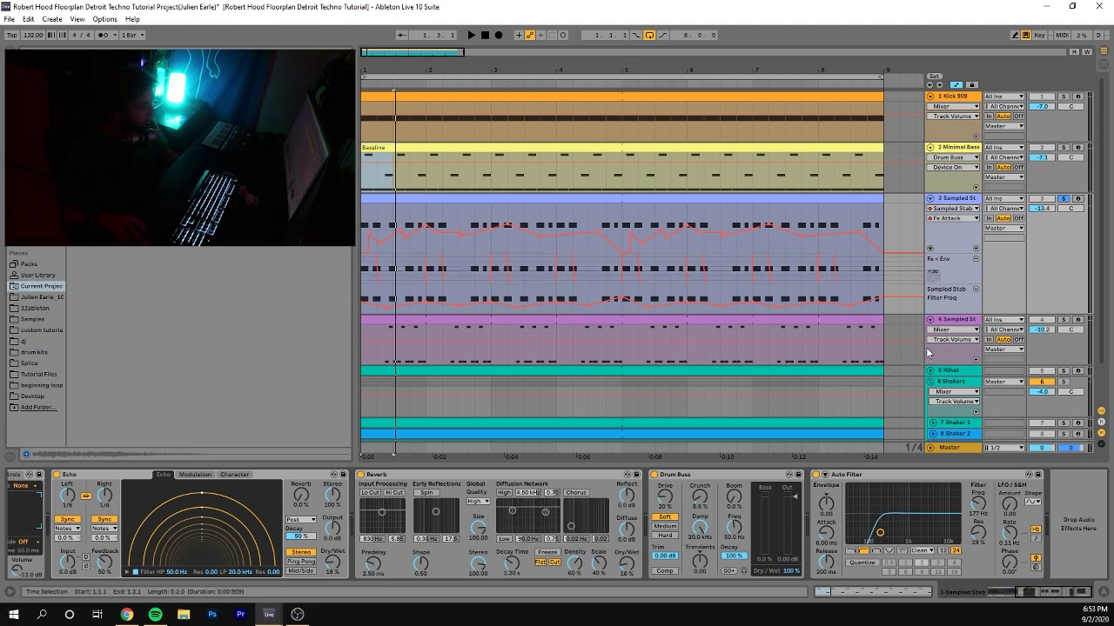
Solo the Sampled Stab 2 track, show its device chain, and audition it on its own.
scroll(935, 355, down, 1)
scroll(946, 361, up, 1)
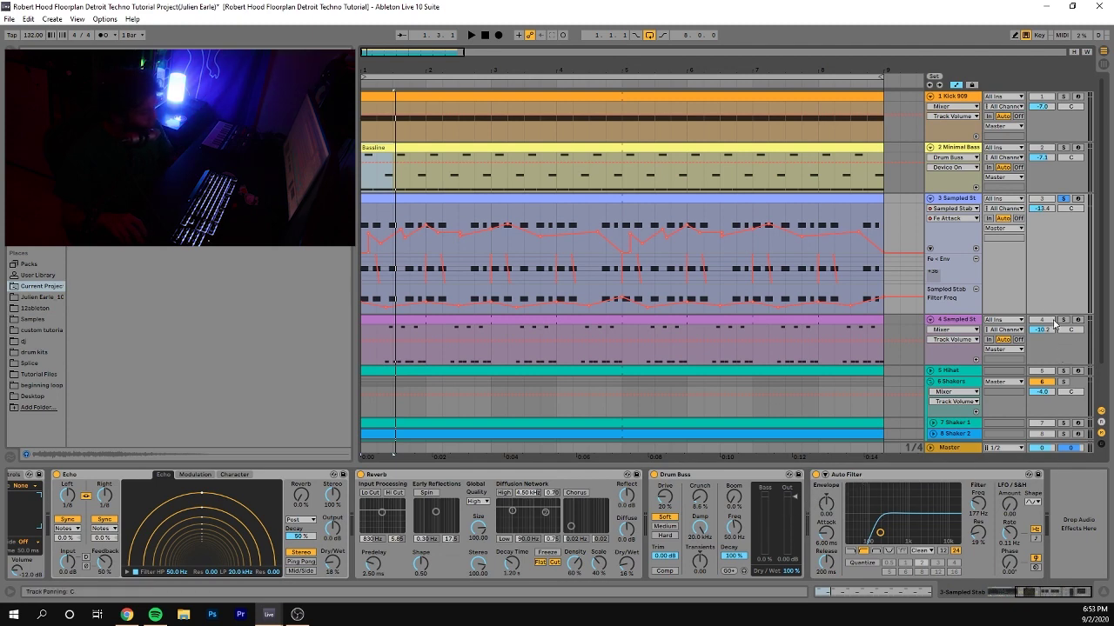
click(1063, 321)
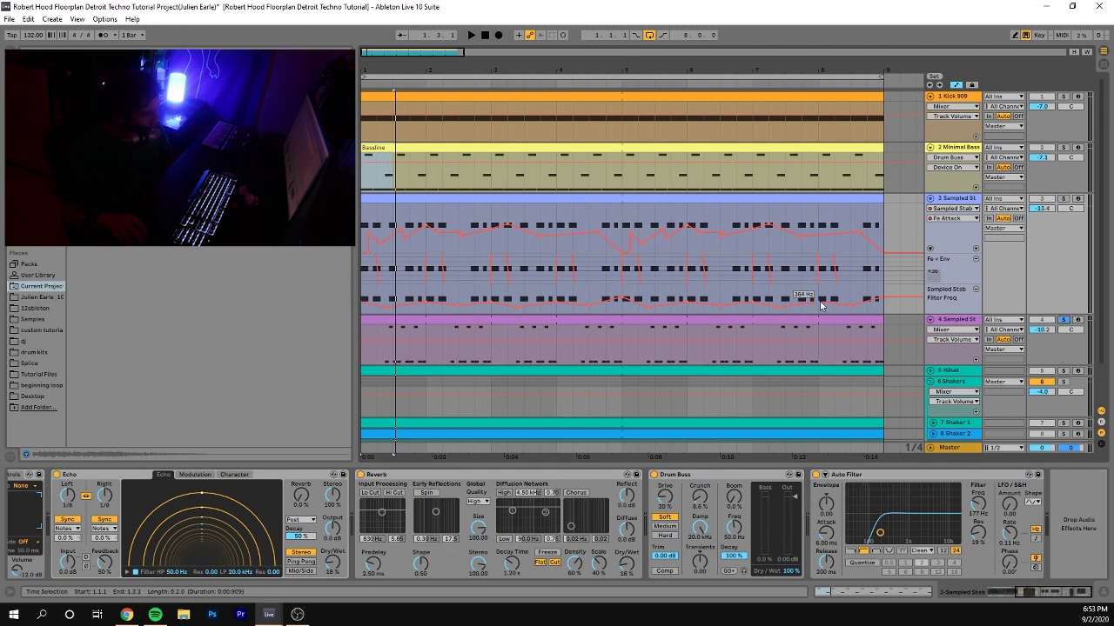
click(826, 321)
key(space)
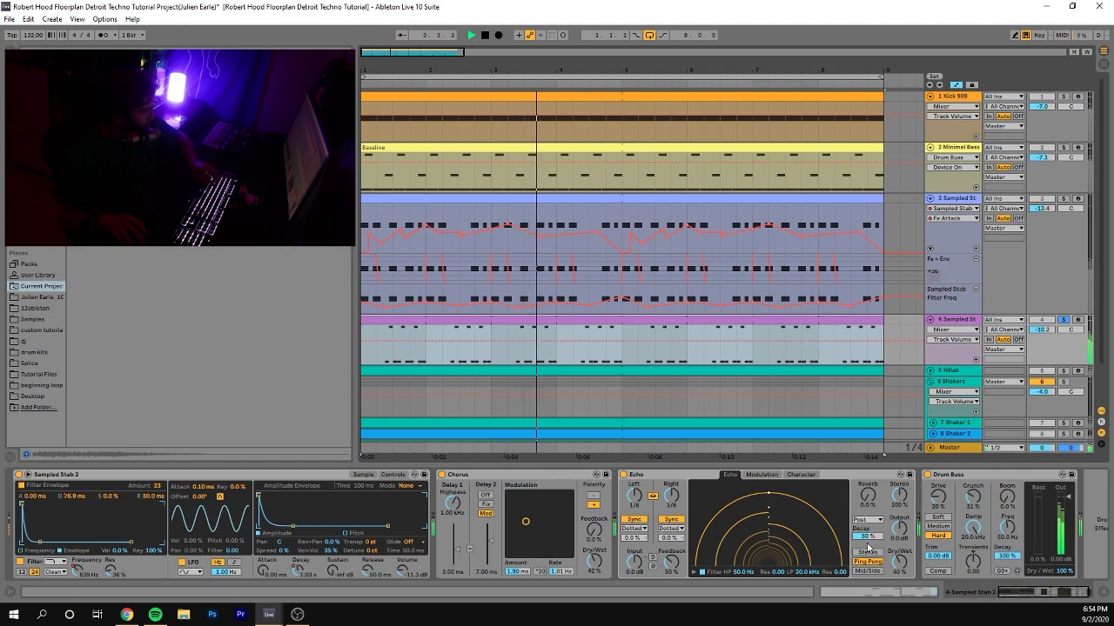
key(space)
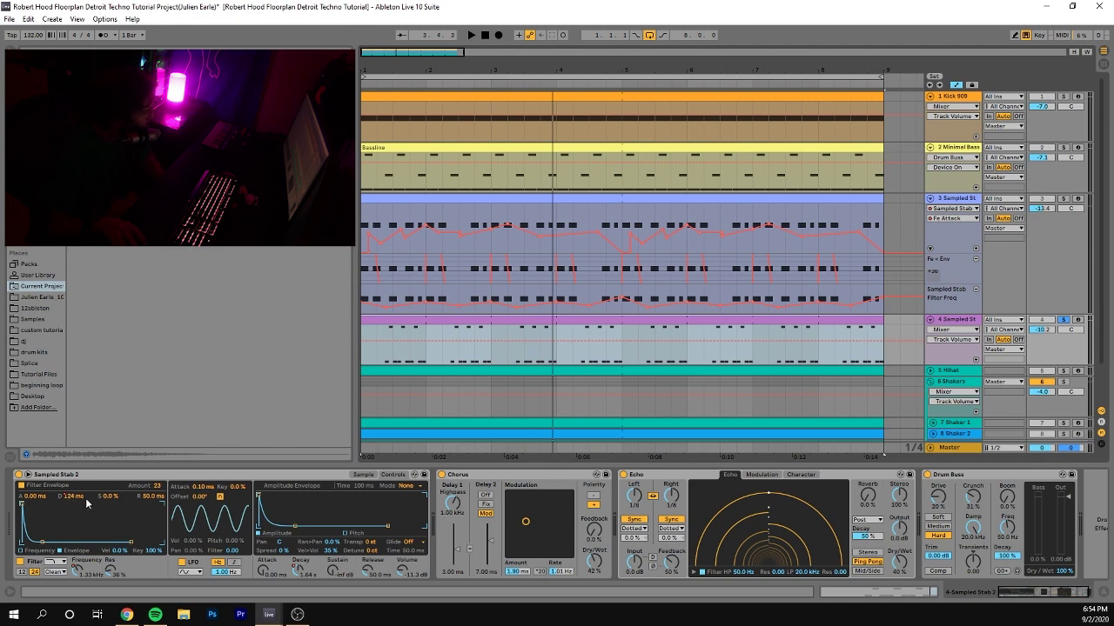
Show Sampled Stab 2's filter frequency, filter envelope decay and volume envelope decay automation in separate lanes, and audition the track.
click(81, 572)
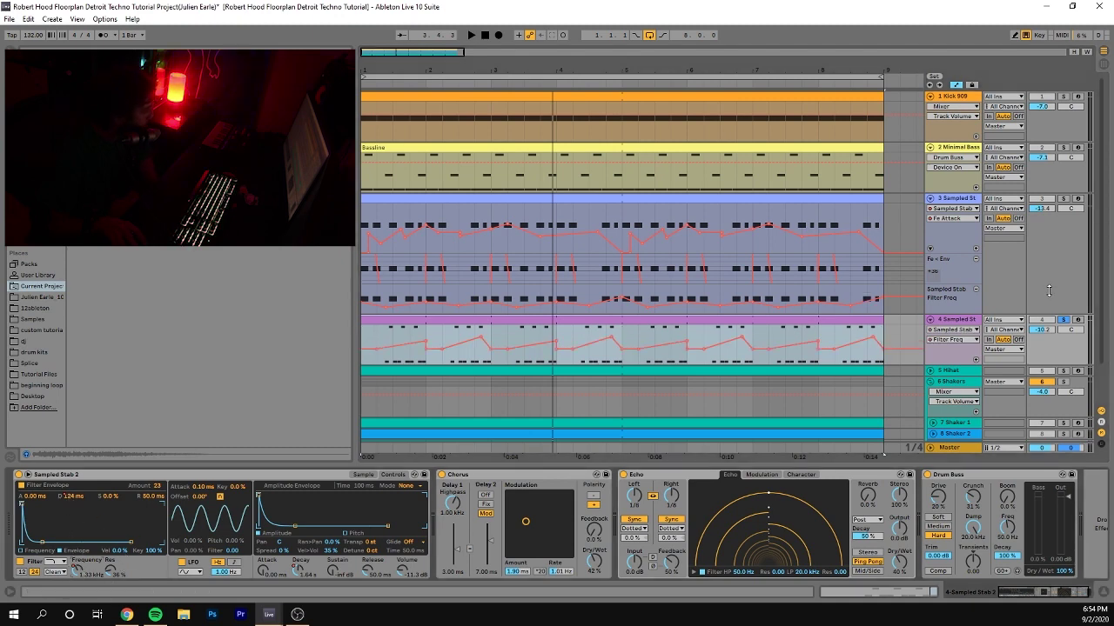
click(974, 358)
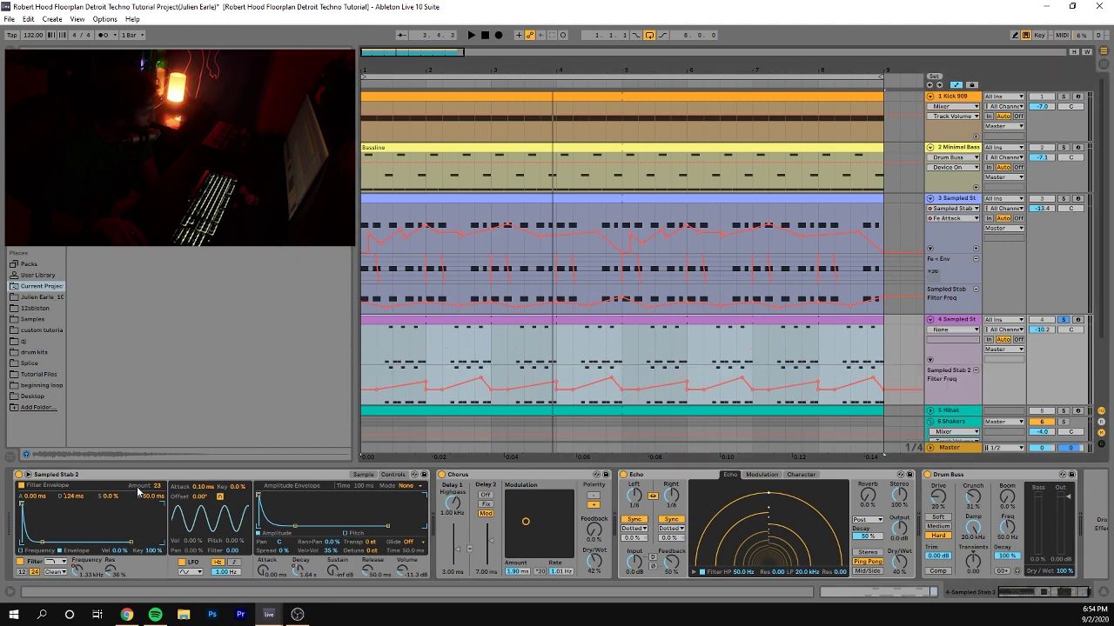
click(71, 498)
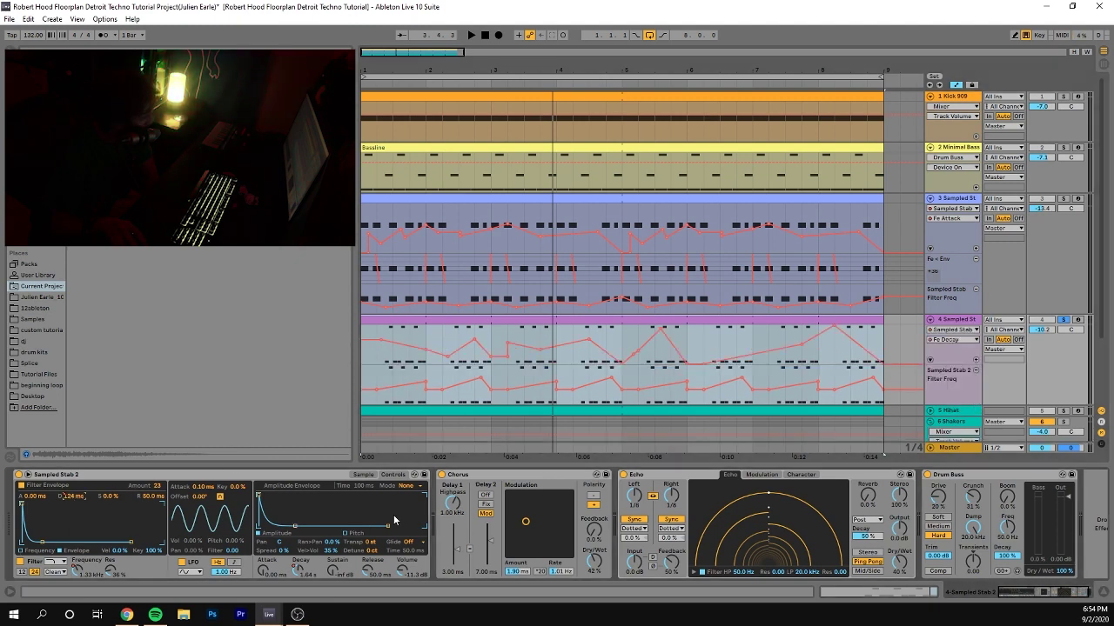
click(975, 360)
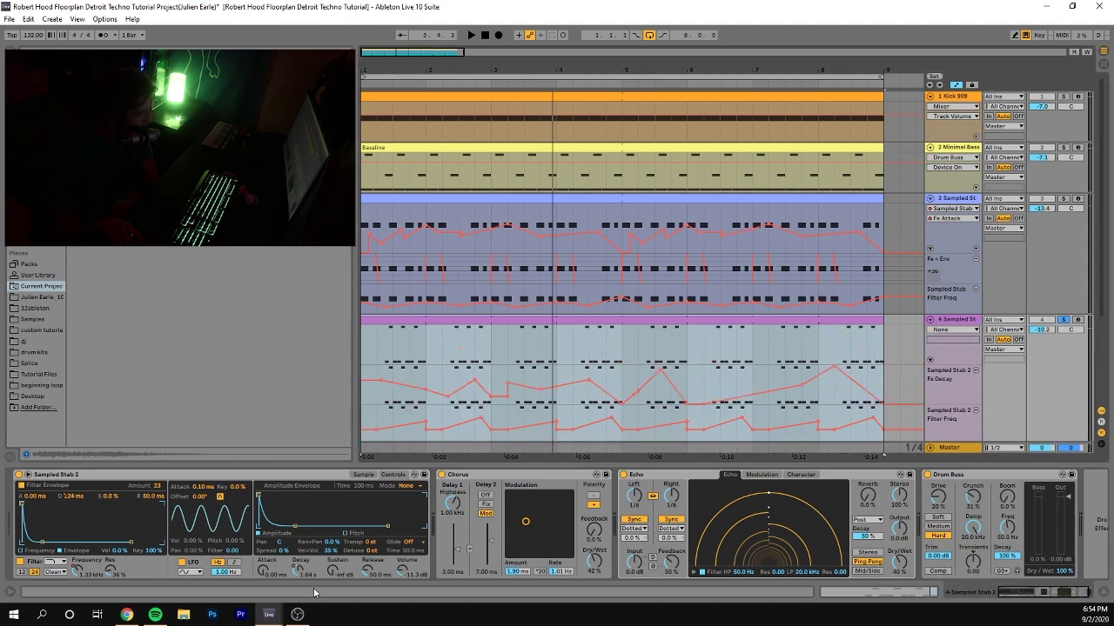
click(301, 570)
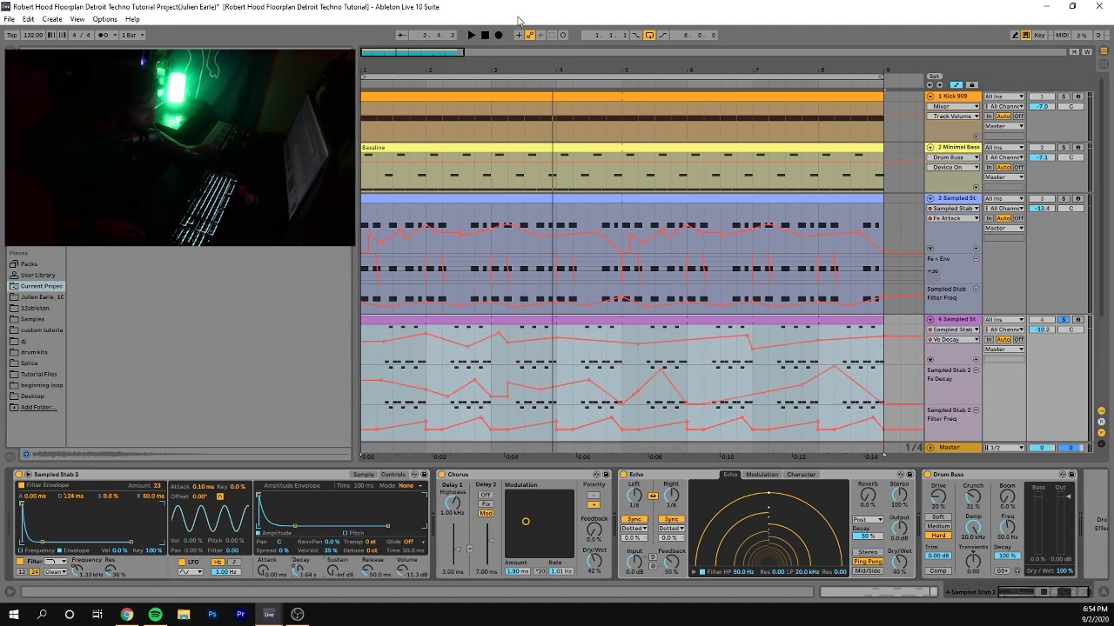
key(space)
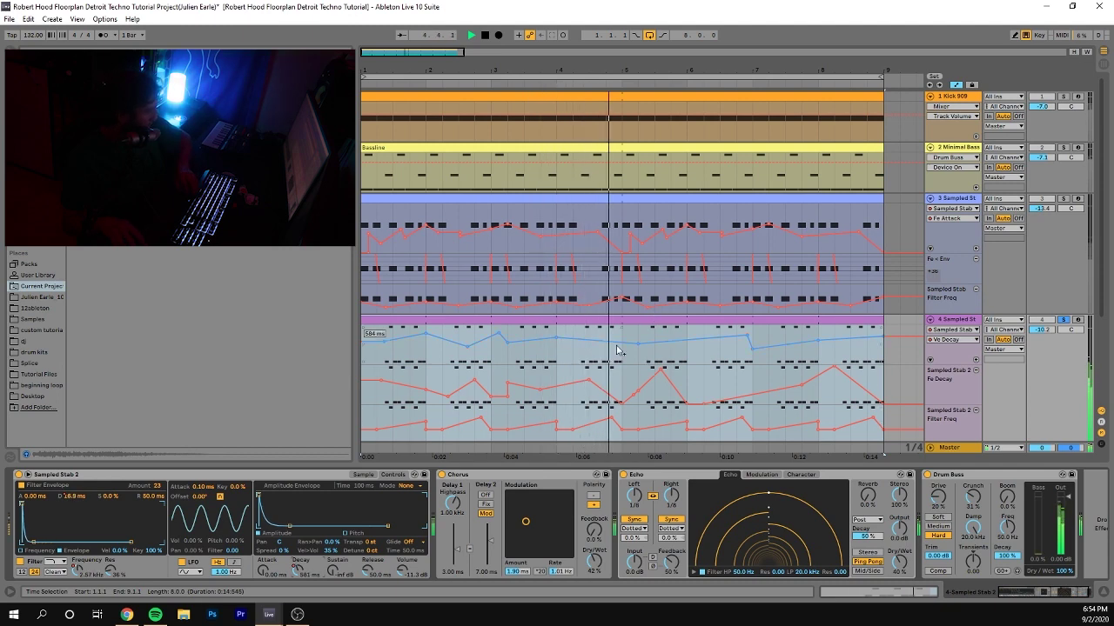
key(space)
Open the Sampled Stab 2 clip's notes, inspect the low and high notes of the pattern, and return to its device chain.
double_click(600, 320)
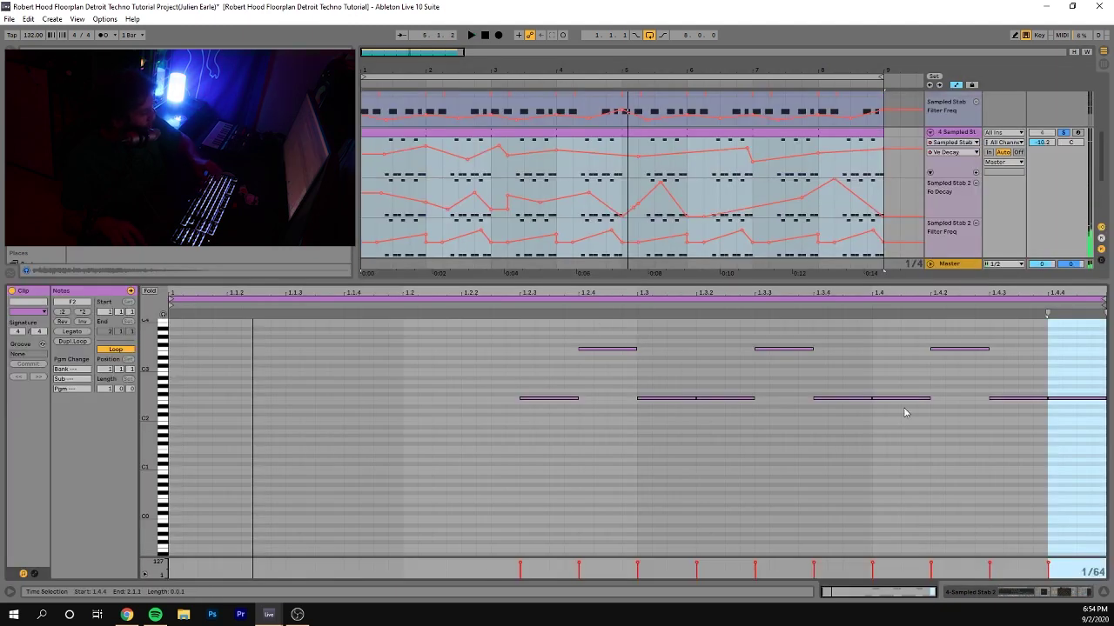
click(561, 398)
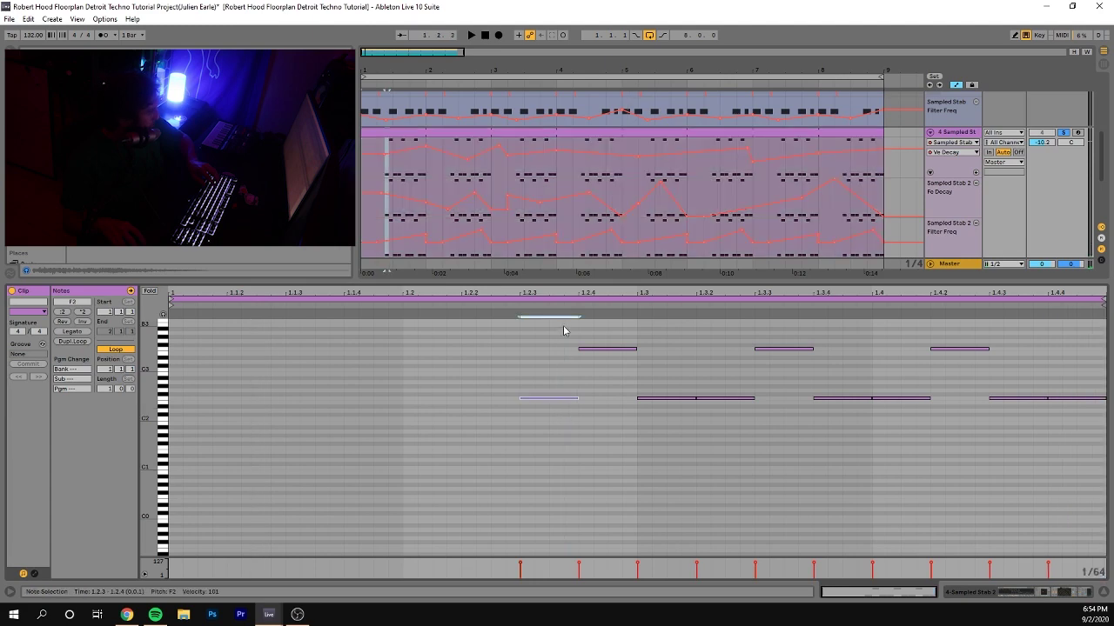
click(610, 384)
click(613, 349)
scroll(843, 197, up, 2)
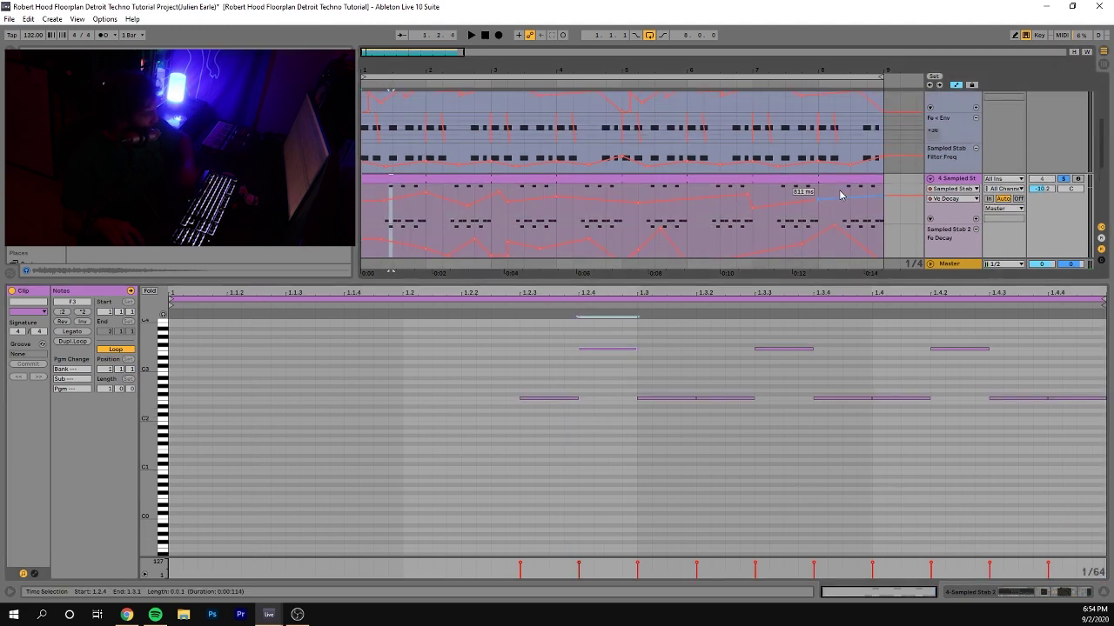
click(970, 180)
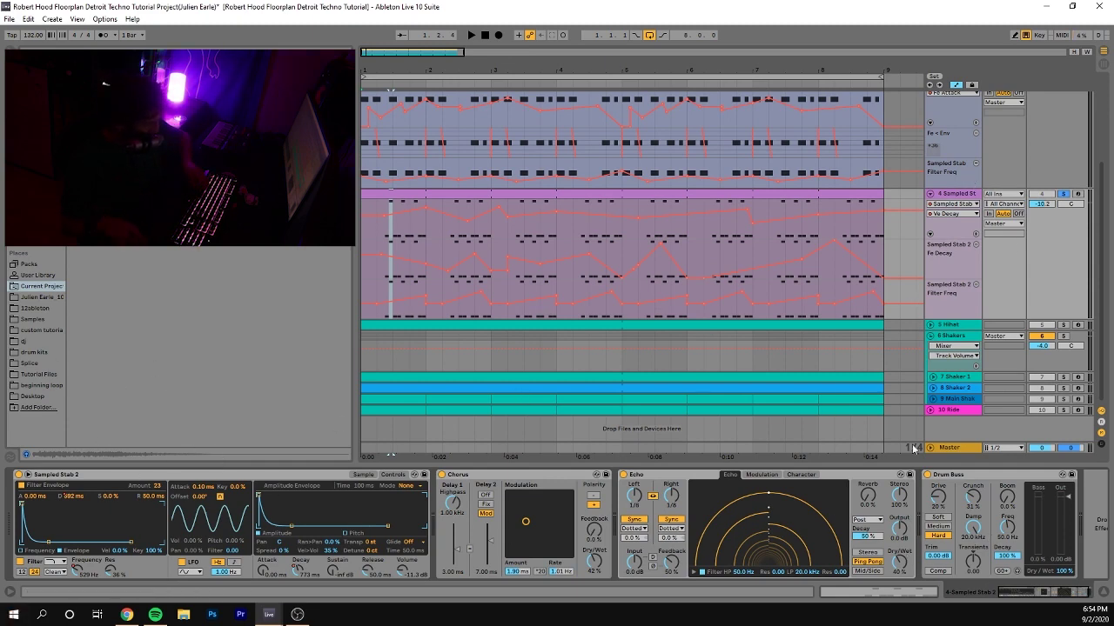
Solo the Sampled Stab alongside Sampled Stab 2 and audition them with both tracks' extra automation lanes collapsed.
scroll(914, 449, up, 5)
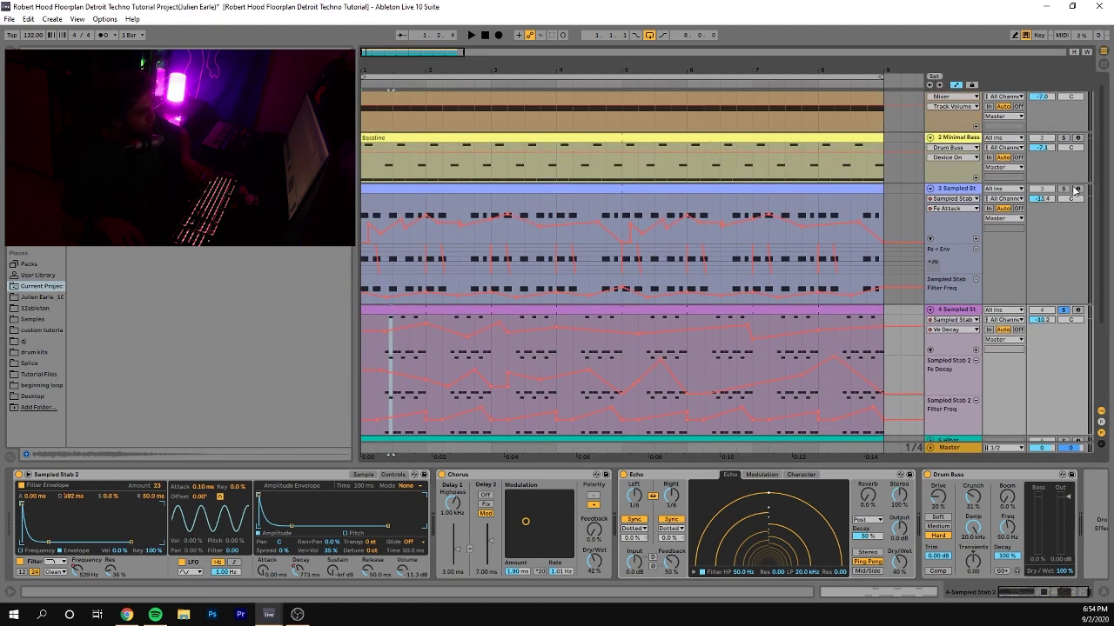
click(1063, 189)
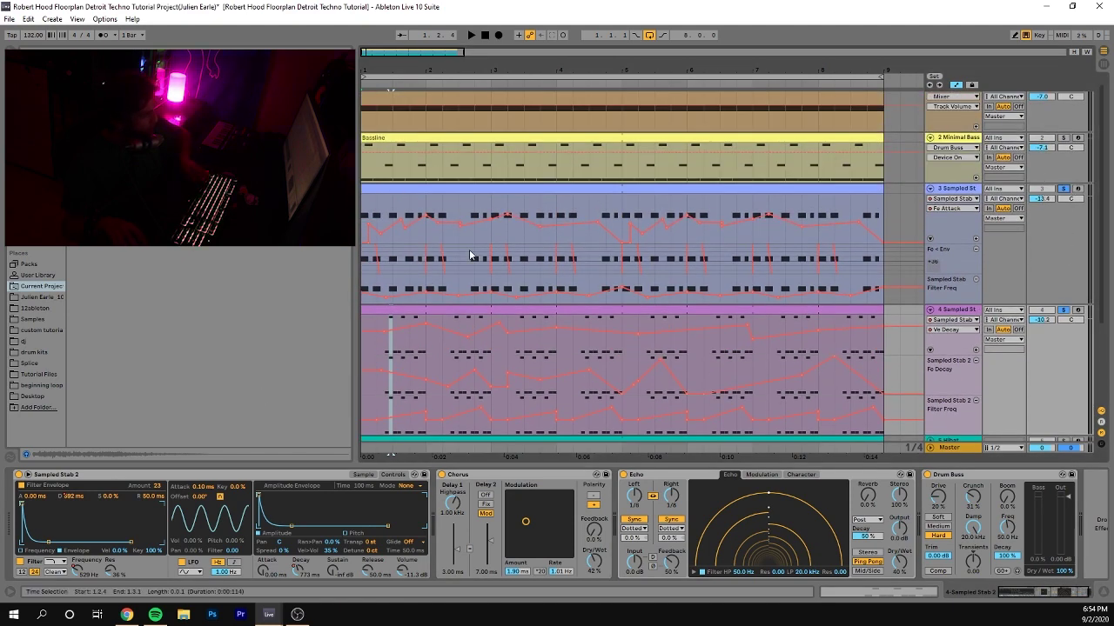
click(930, 350)
click(930, 239)
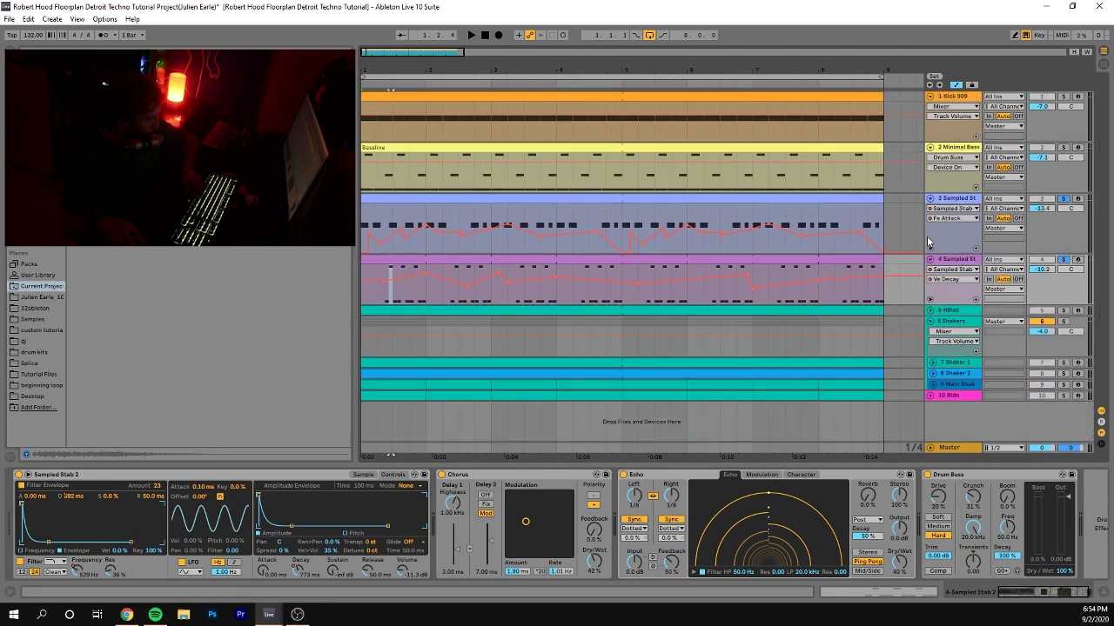
key(space)
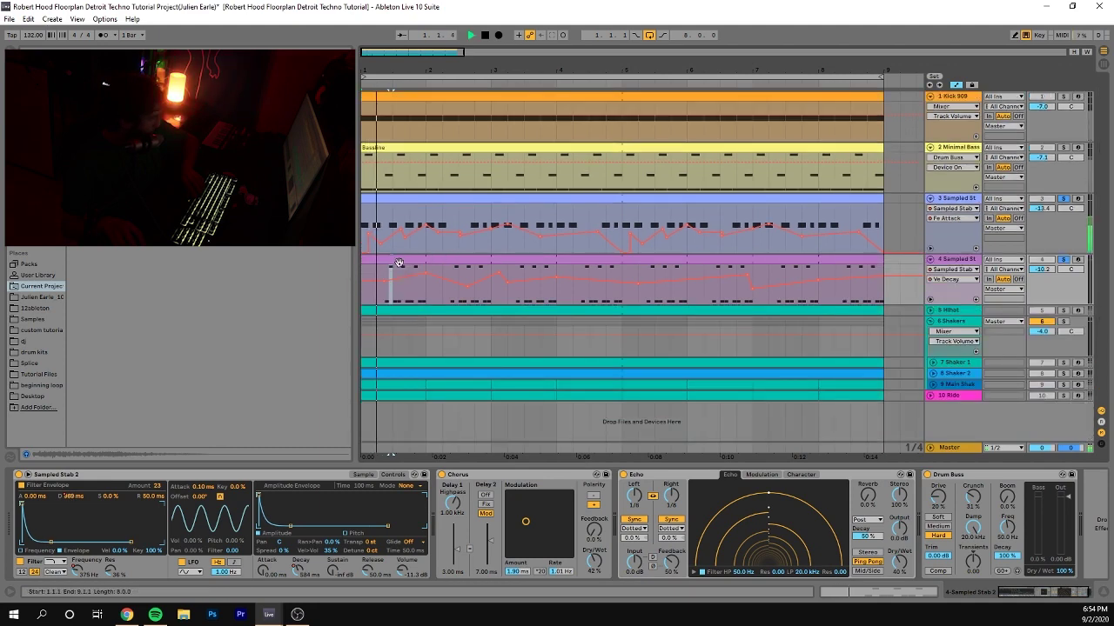
key(space)
Try deactivating sections of the Sampled Stab clip in bars 1 and 2, audition both stabs, and undo the deactivations.
drag(384, 223, 490, 222)
key(0)
key(0)
click(366, 200)
key(space)
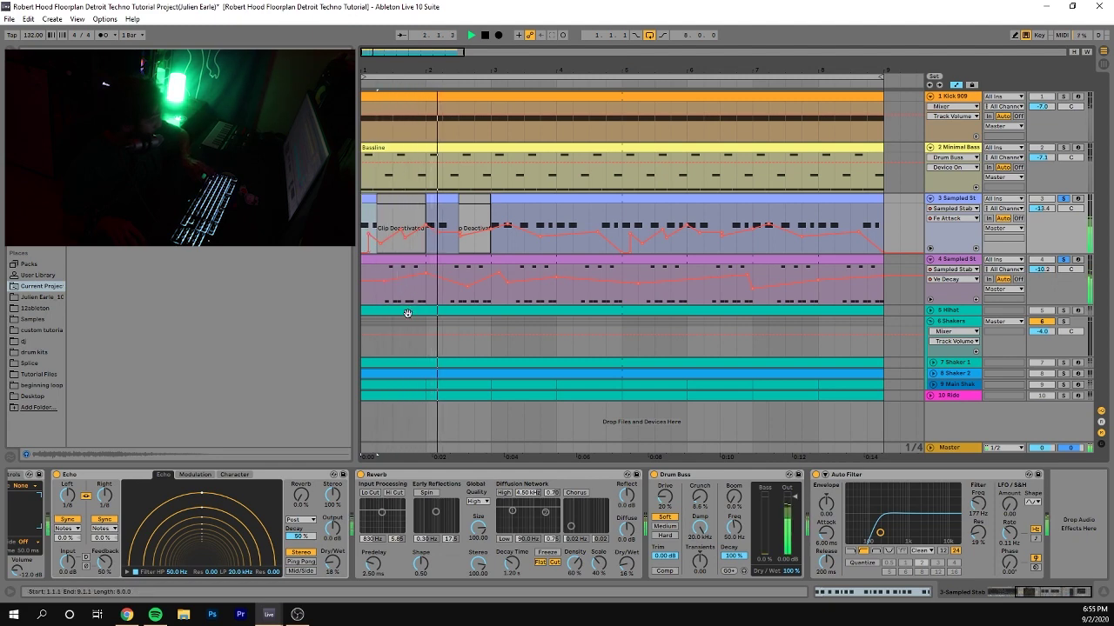
key(space)
key(ctrl+z)
key(ctrl+z)
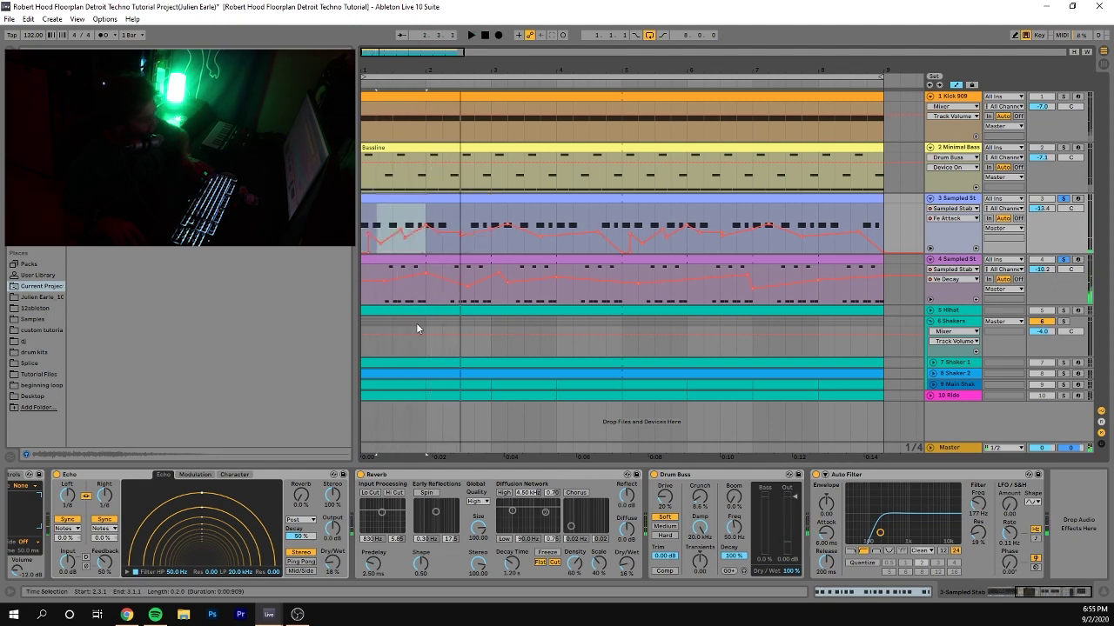
Select the whole Sampled Stab clip and audition its full pattern together with Sampled Stab 2.
click(386, 196)
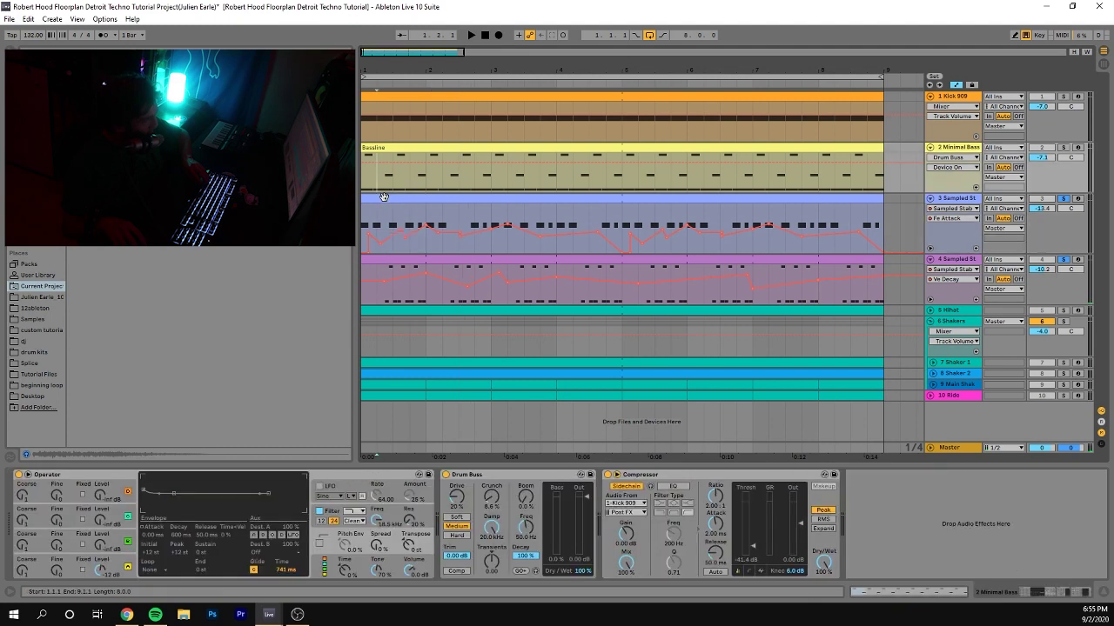
key(space)
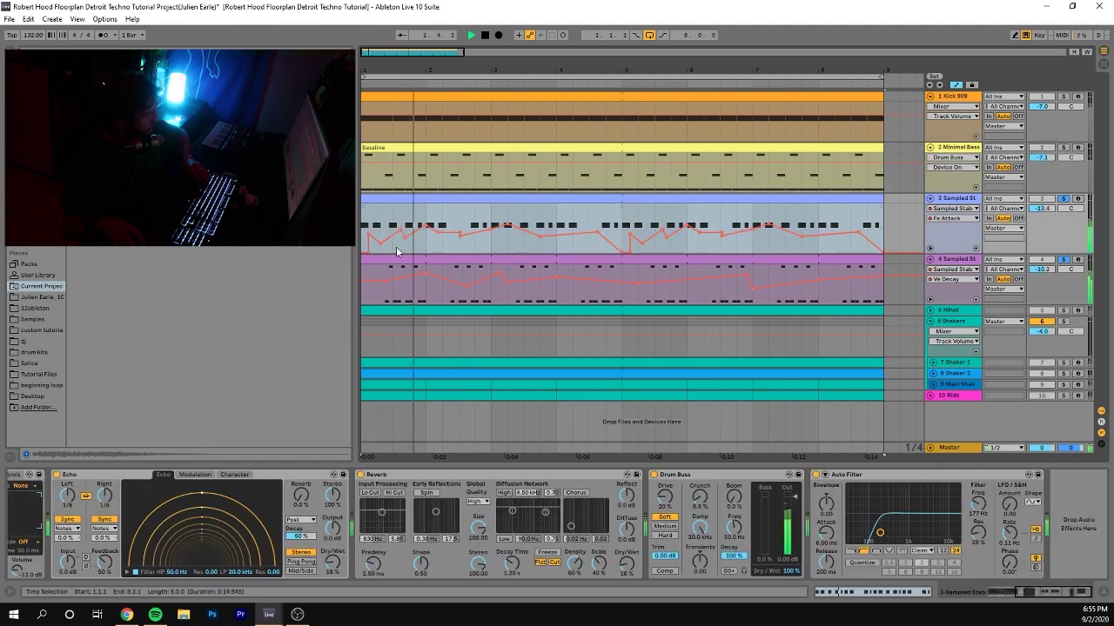
key(space)
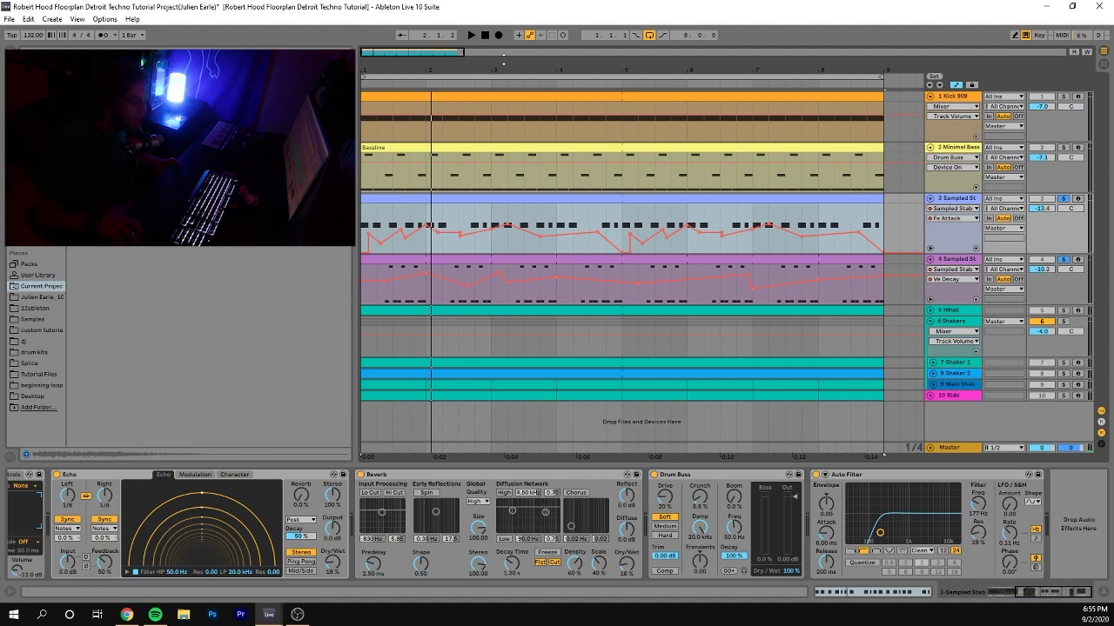
Show the Sampled Stab 2 device chain, replay both stabs together, and unsolo them to bring back the full mix.
click(950, 260)
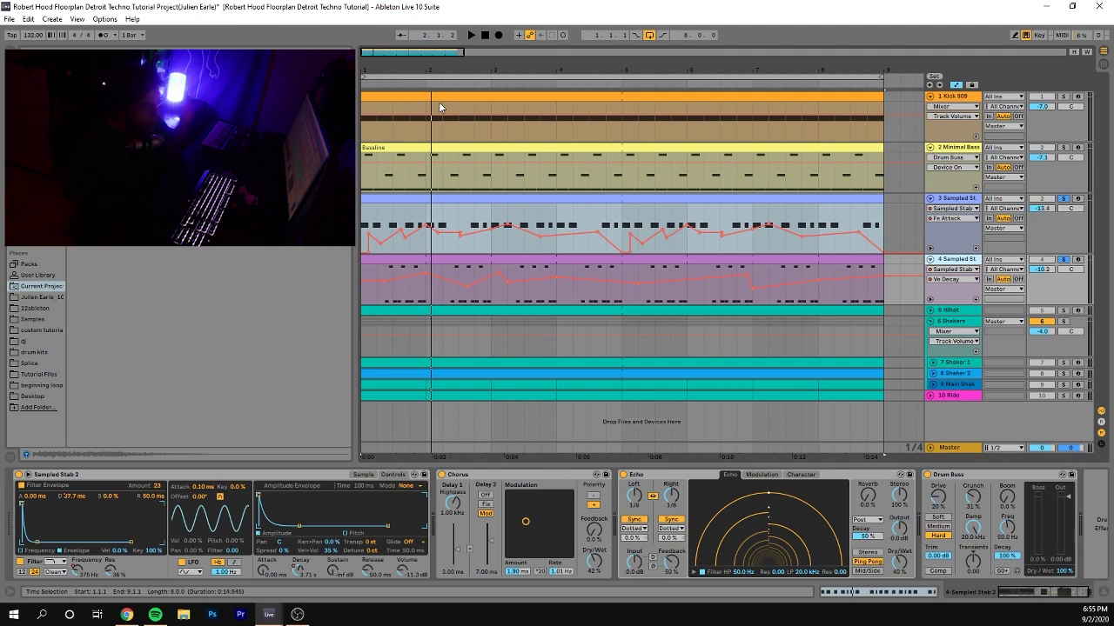
key(space)
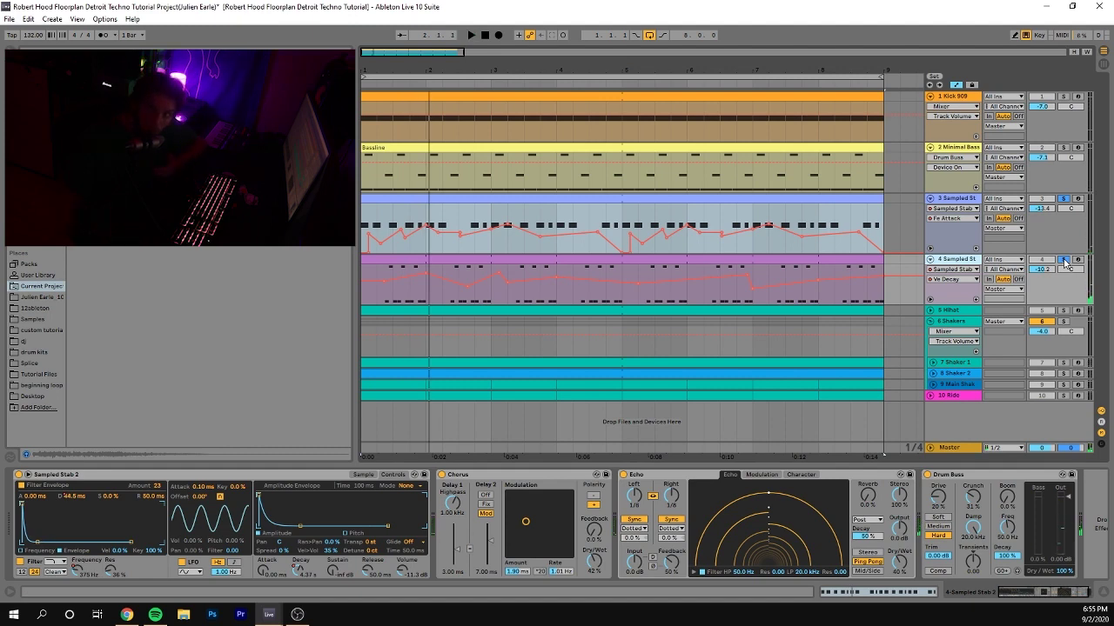
key(space)
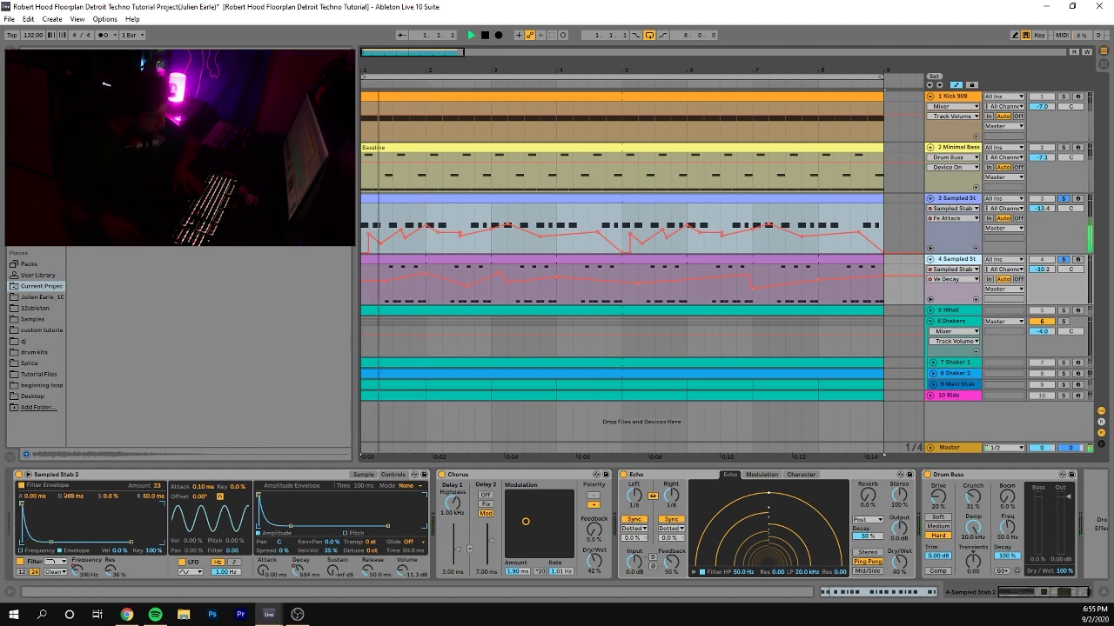
click(1069, 267)
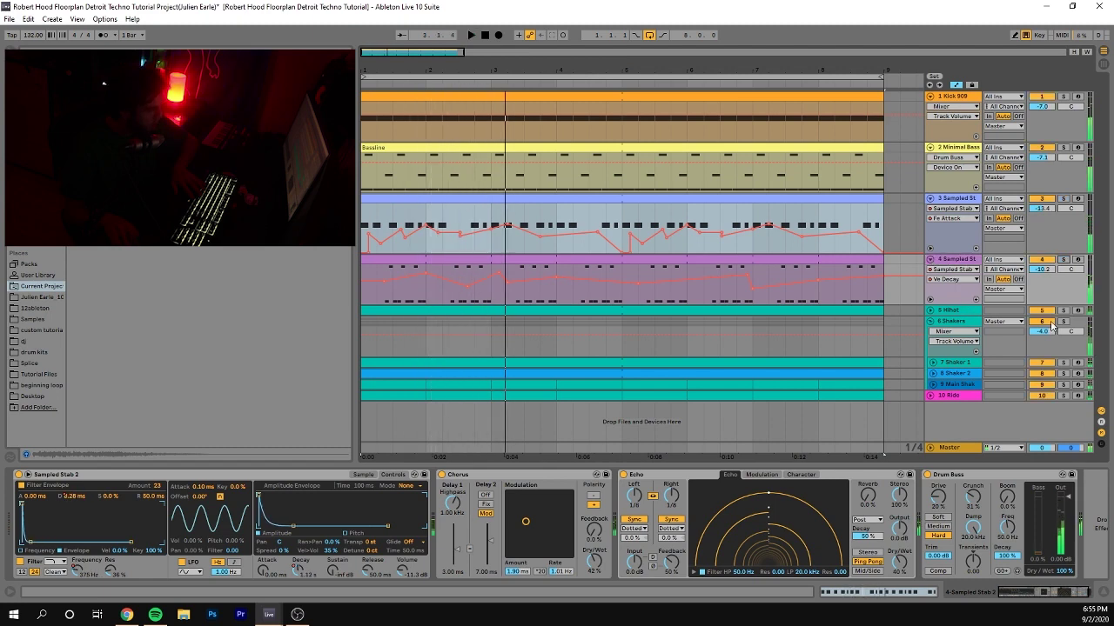
Solo the Hihat track, show its device, unfold its lane and audition the pattern from the start.
click(1062, 310)
click(957, 310)
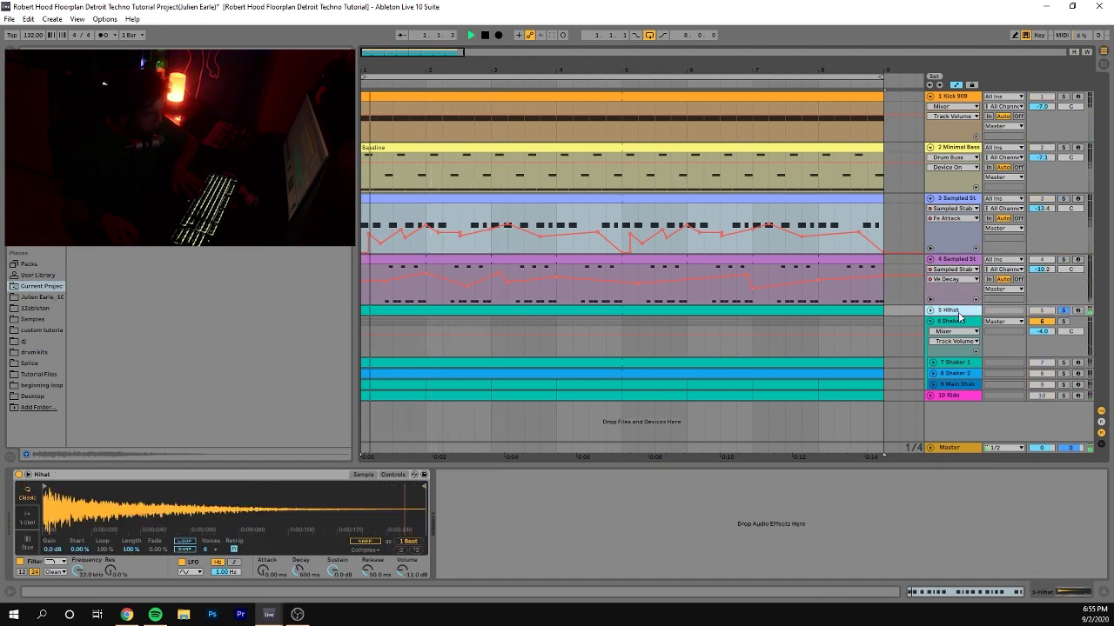
click(930, 310)
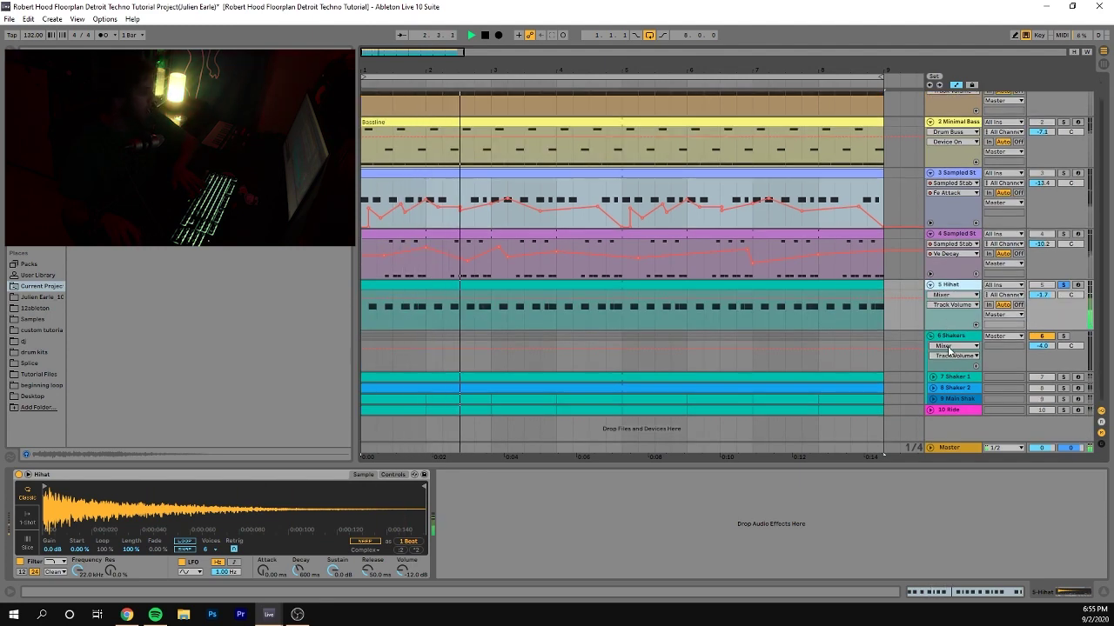
key(space)
key(space)
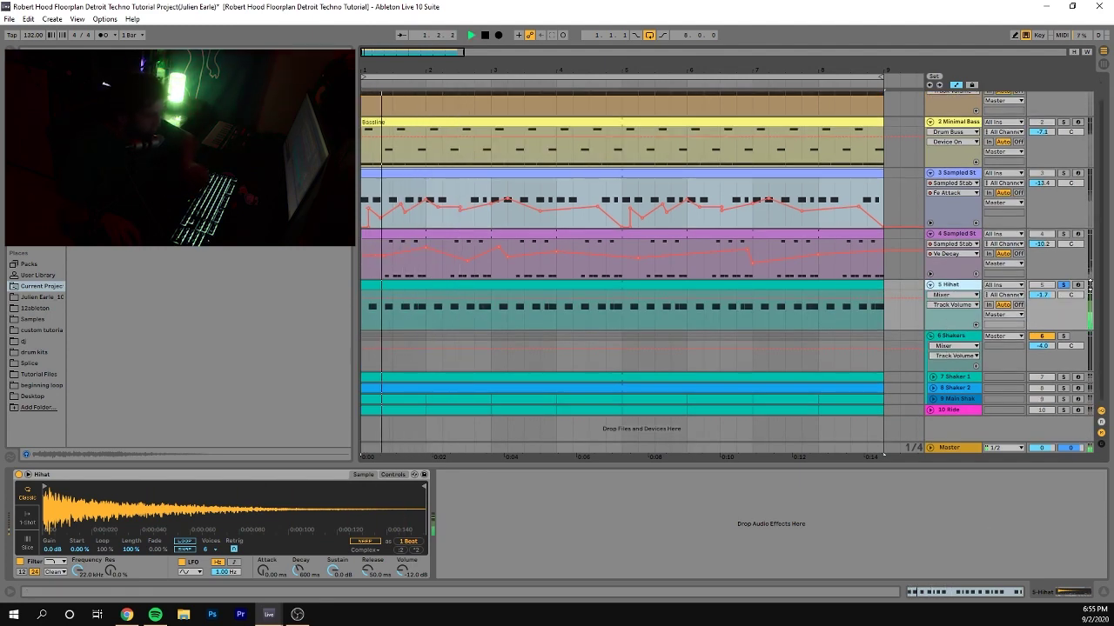
Audition the Shakers group briefly and unfold the Main Shaker, Shaker 2 and Shaker 1 tracks inside it.
click(1062, 336)
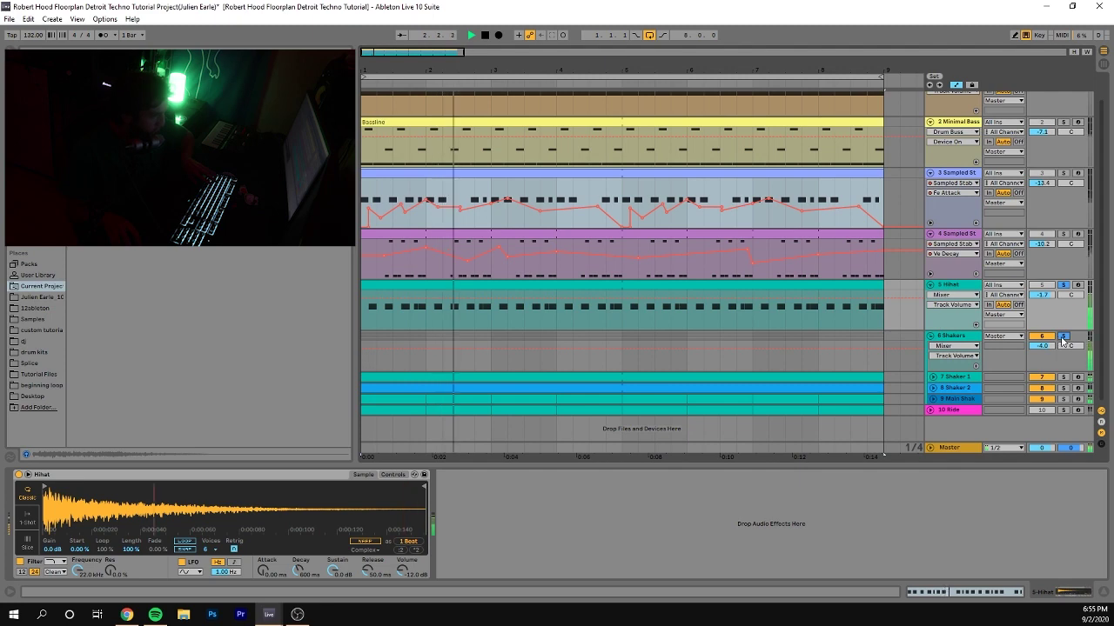
key(space)
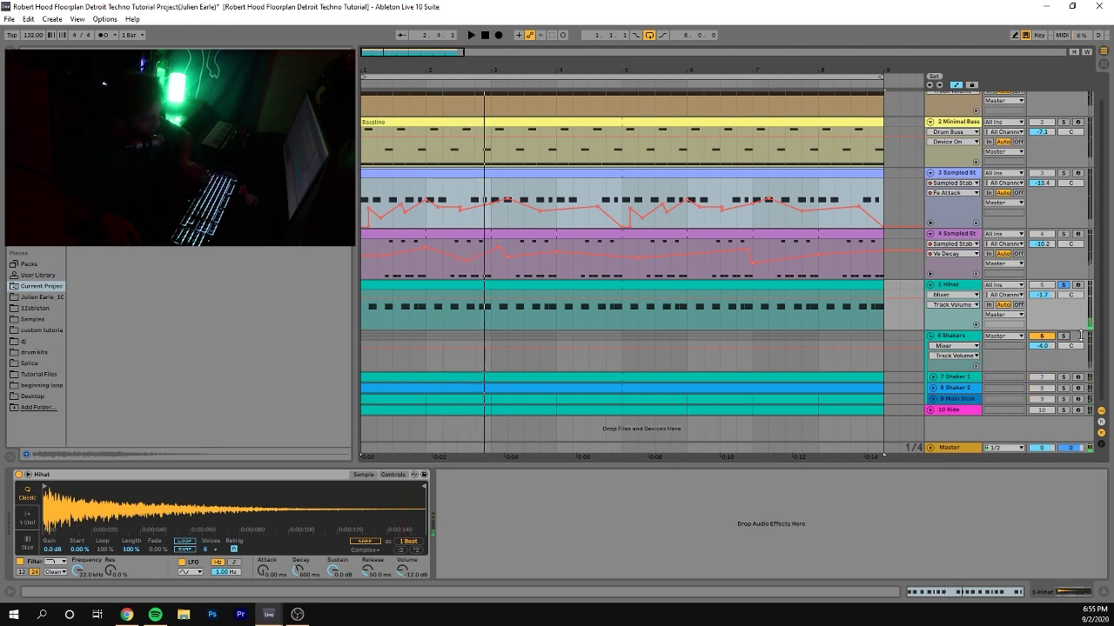
click(932, 399)
click(931, 388)
click(932, 377)
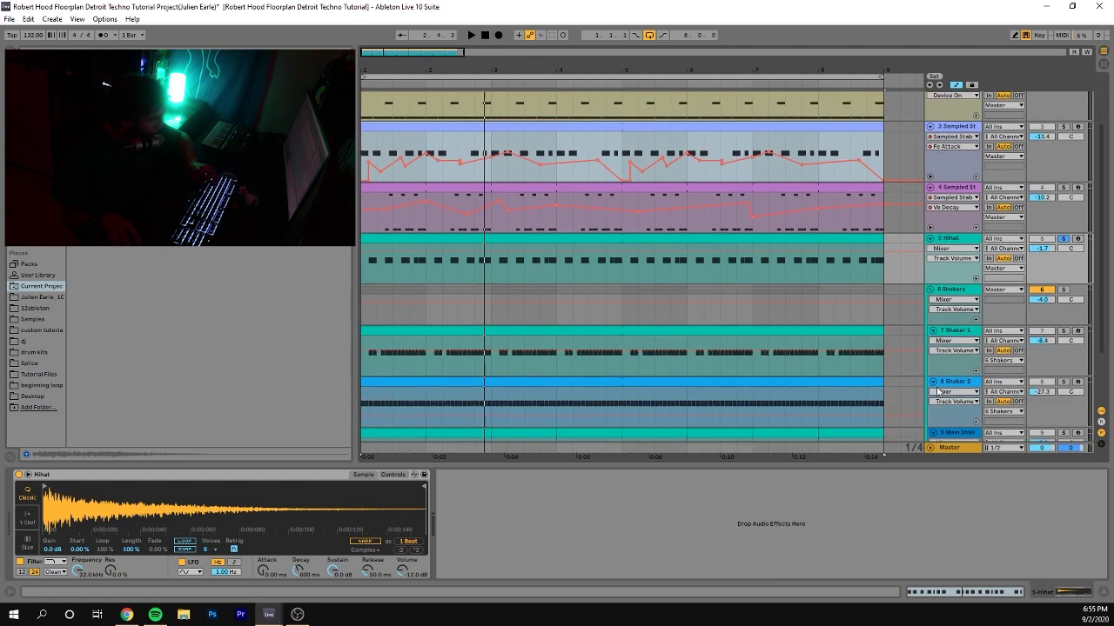
Replay the soloed Hihat, unsolo it, and select its whole clip to hear it in the full mix.
key(space)
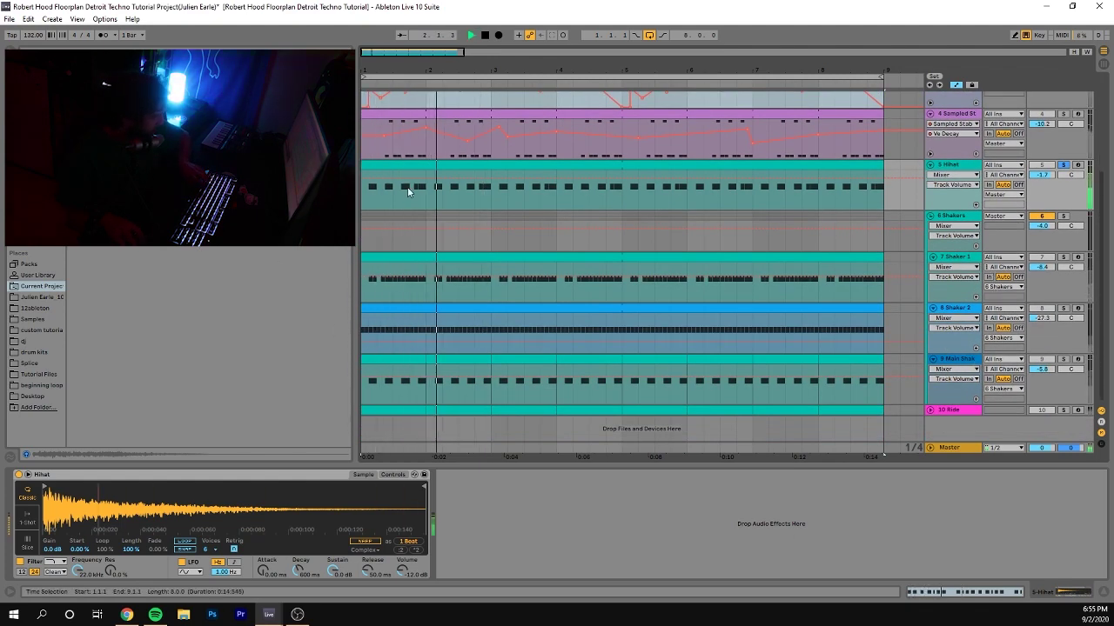
key(space)
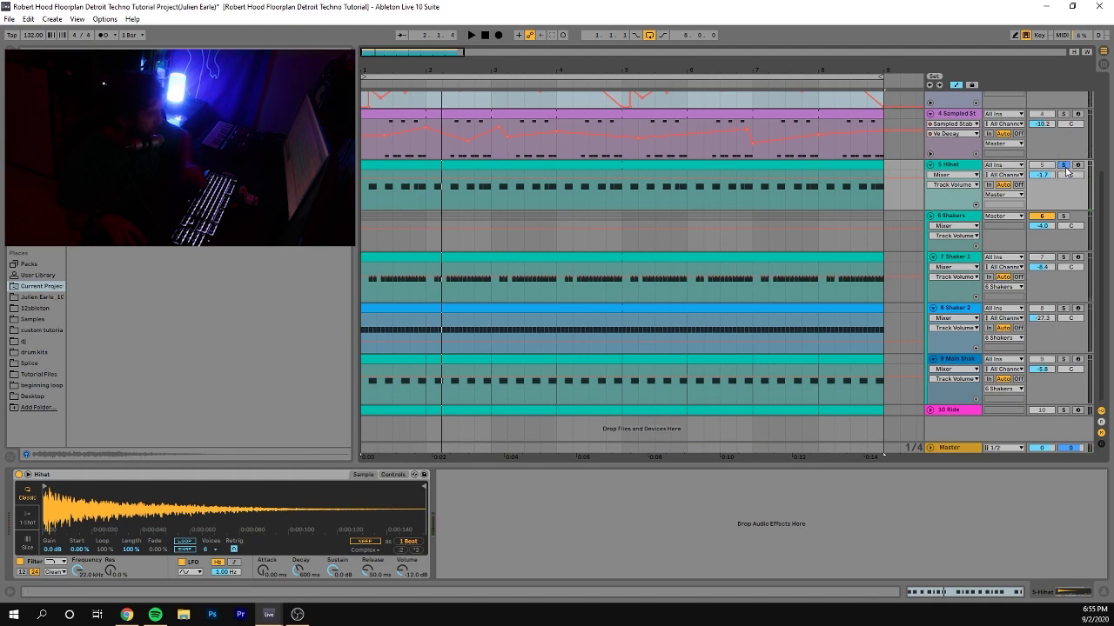
click(865, 166)
key(space)
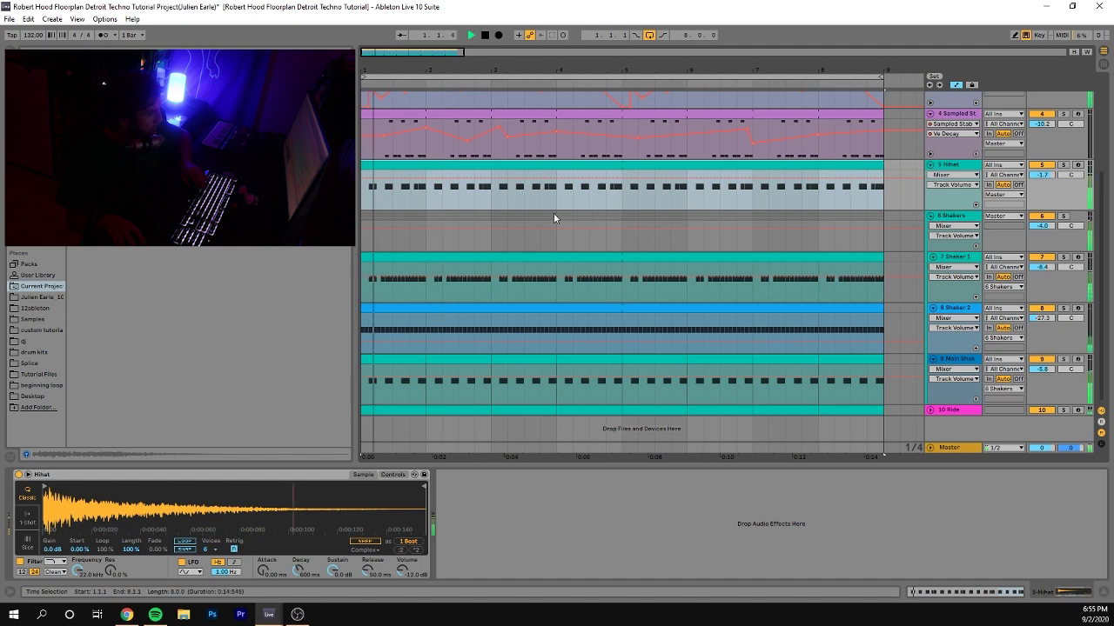
Try duplicating the first half of bar 2 in the Hihat clip, audition it, and undo the duplication.
drag(428, 199, 459, 199)
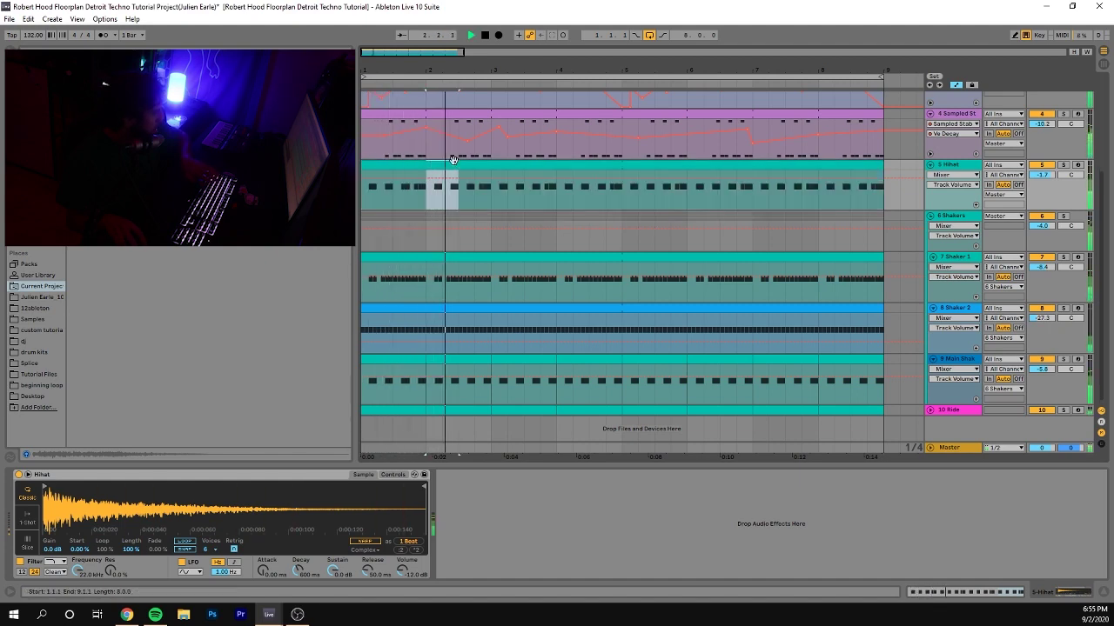
key(ctrl+d)
key(space)
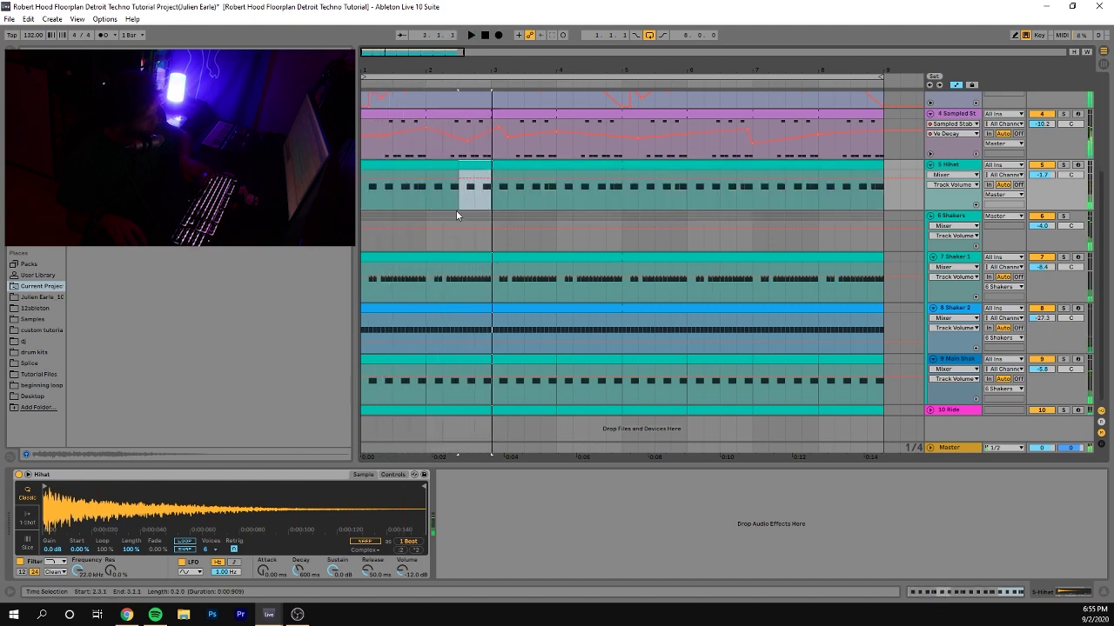
key(ctrl+z)
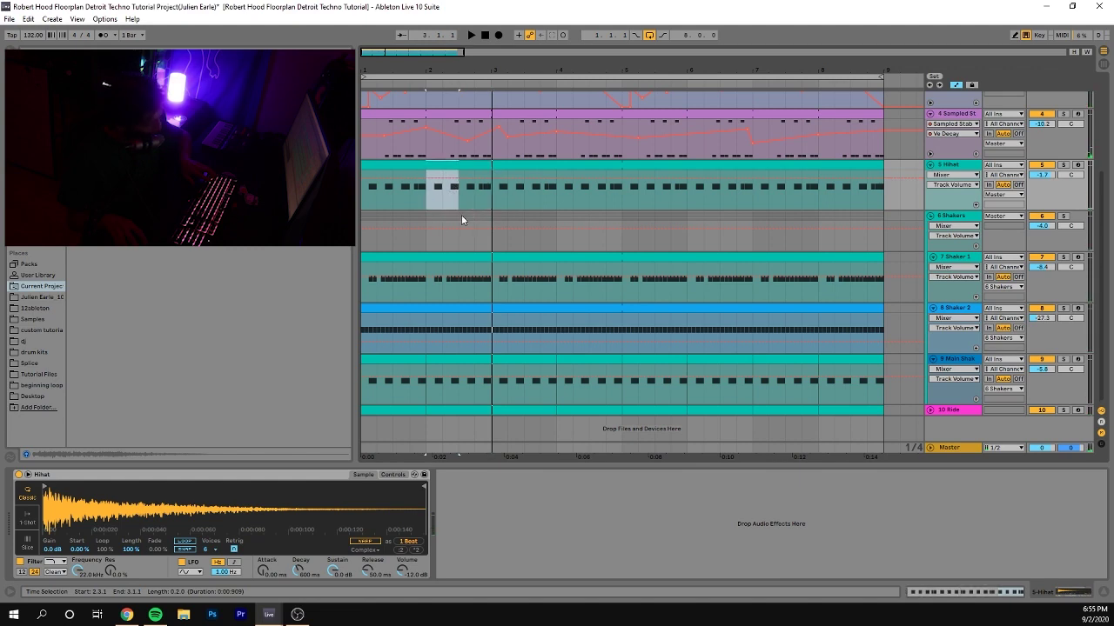
Select the whole Hihat clip and audition its full pattern within the mix.
click(404, 168)
key(space)
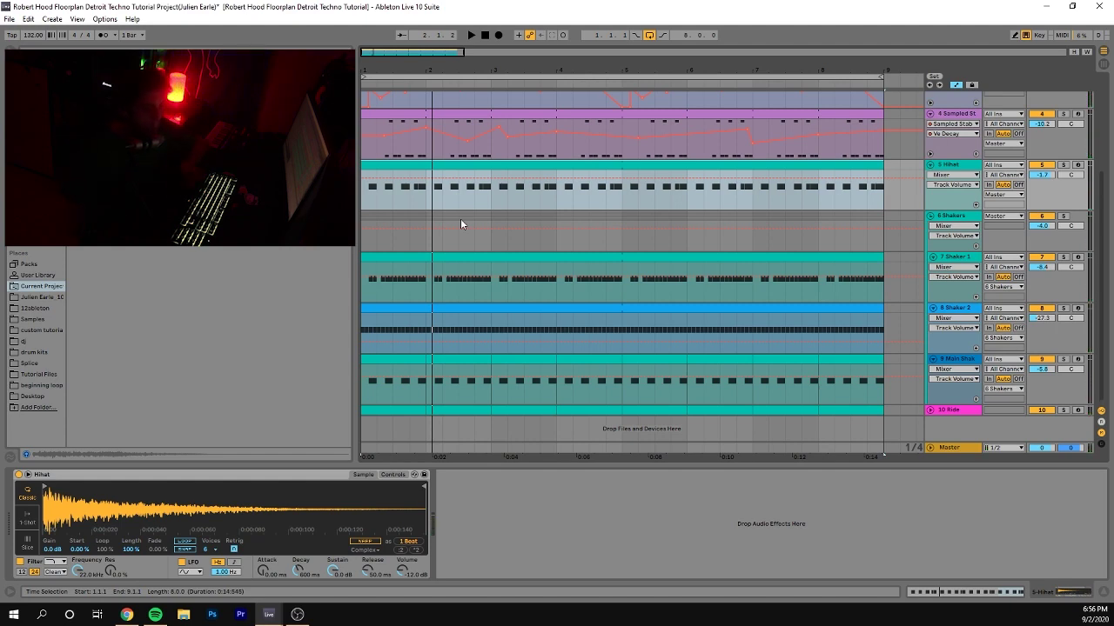
key(space)
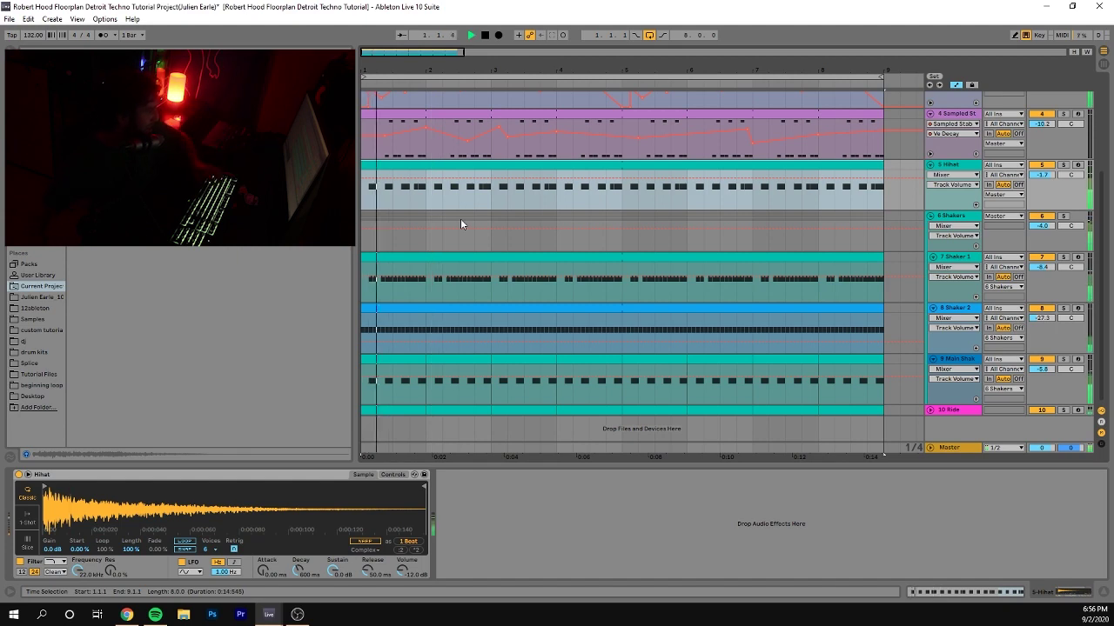
key(space)
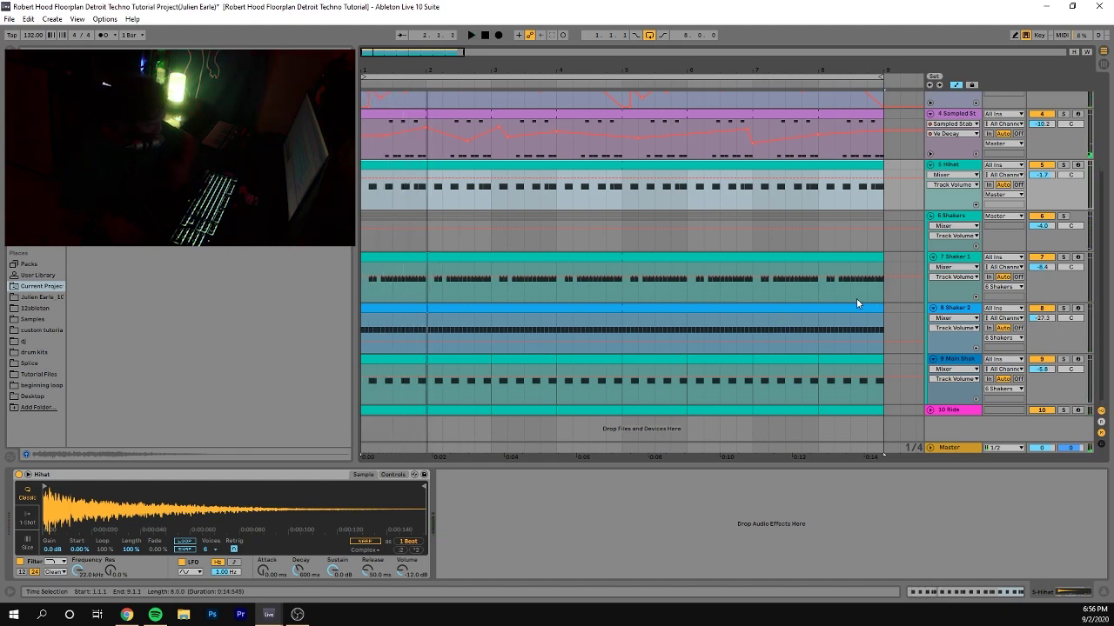
Solo the Shakers group with its Saturator shown, audition it, and switch the window to full screen.
click(1063, 217)
key(space)
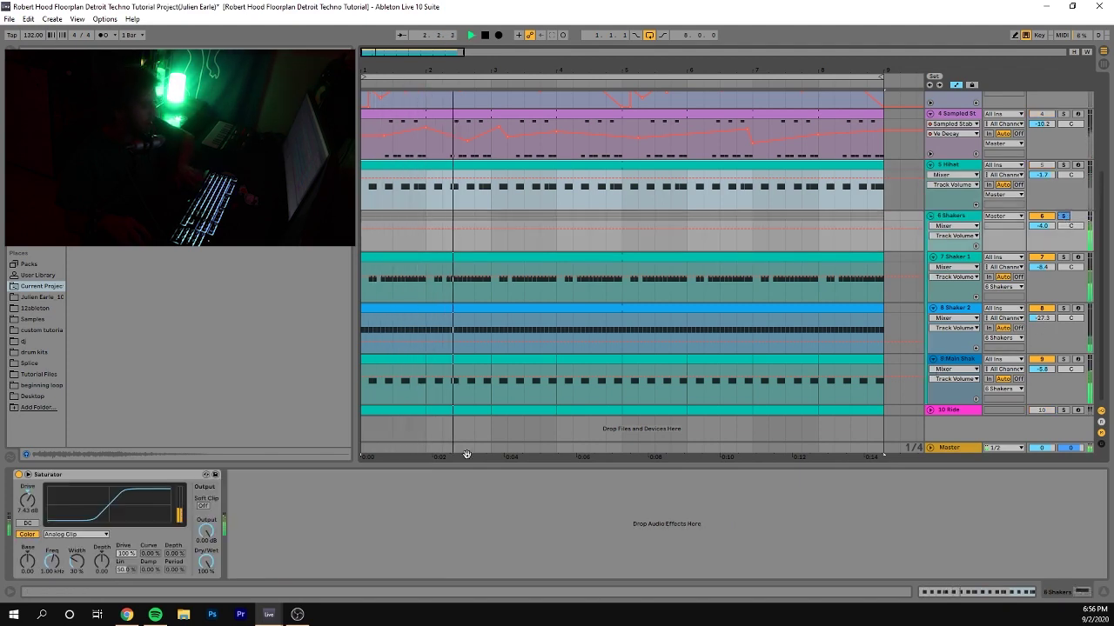
key(space)
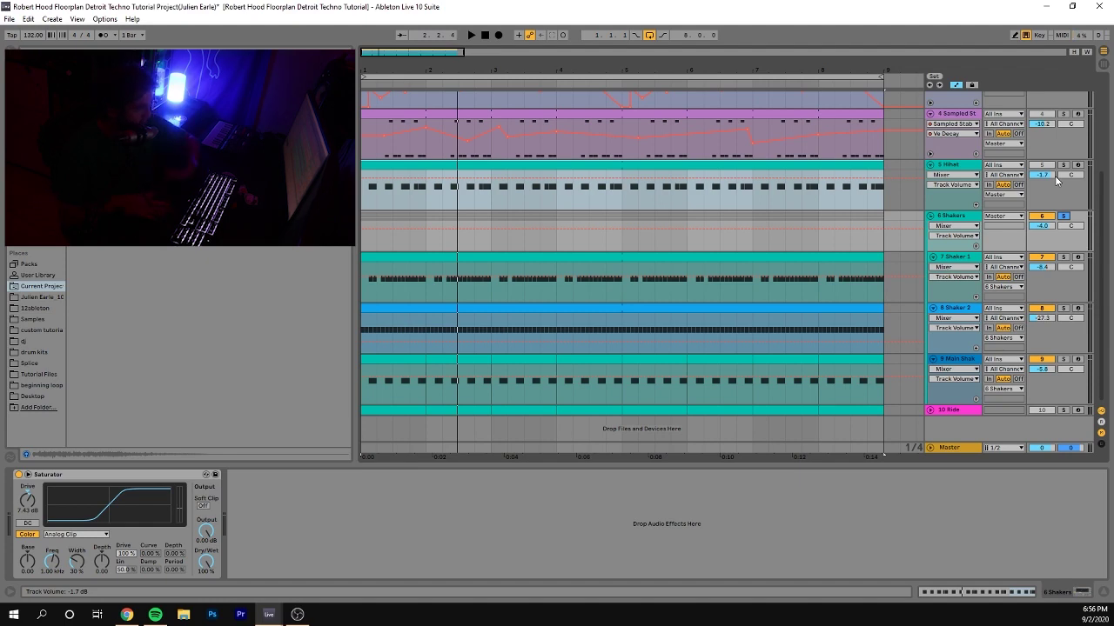
scroll(1056, 179, up, 2)
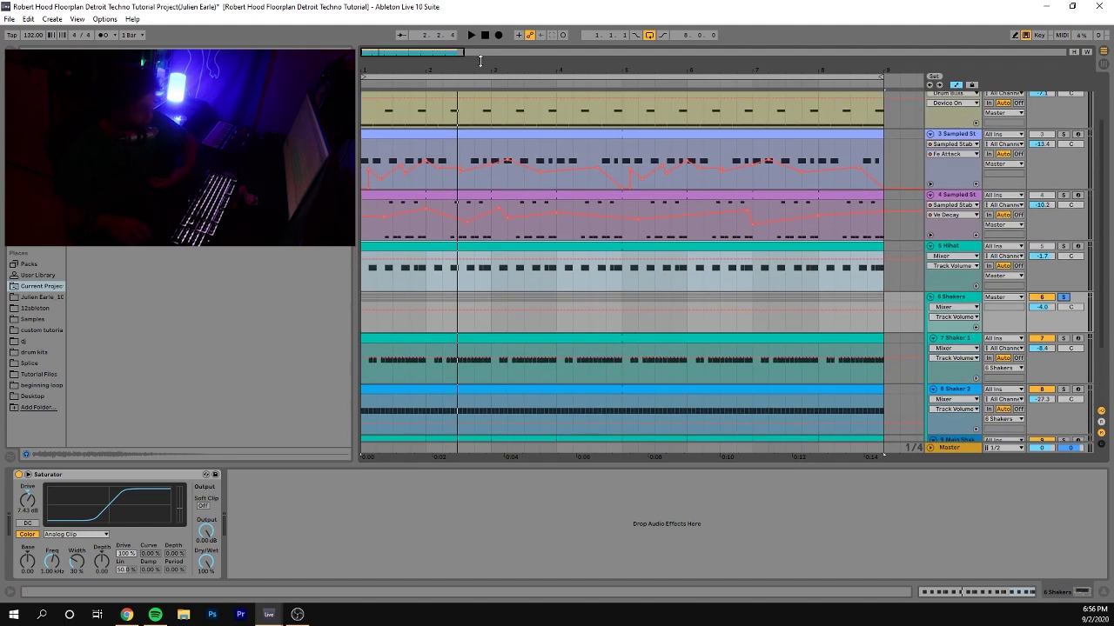
scroll(1005, 385, down, 2)
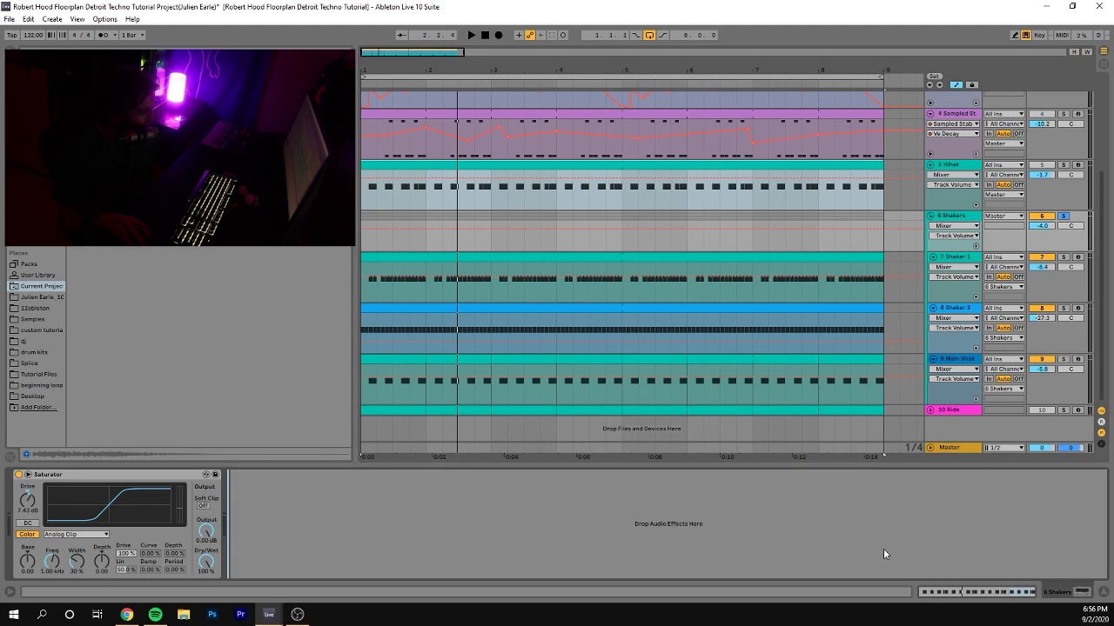
key(F11)
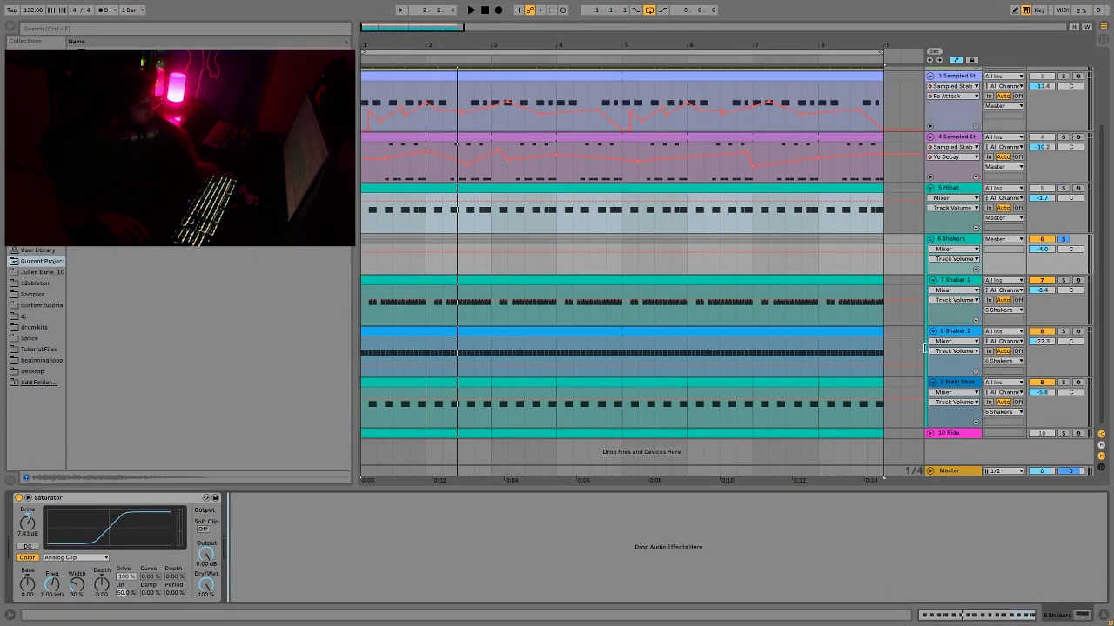
Show the Main Shaker device, solo the track within the Shakers group, and audition it alone.
click(1070, 388)
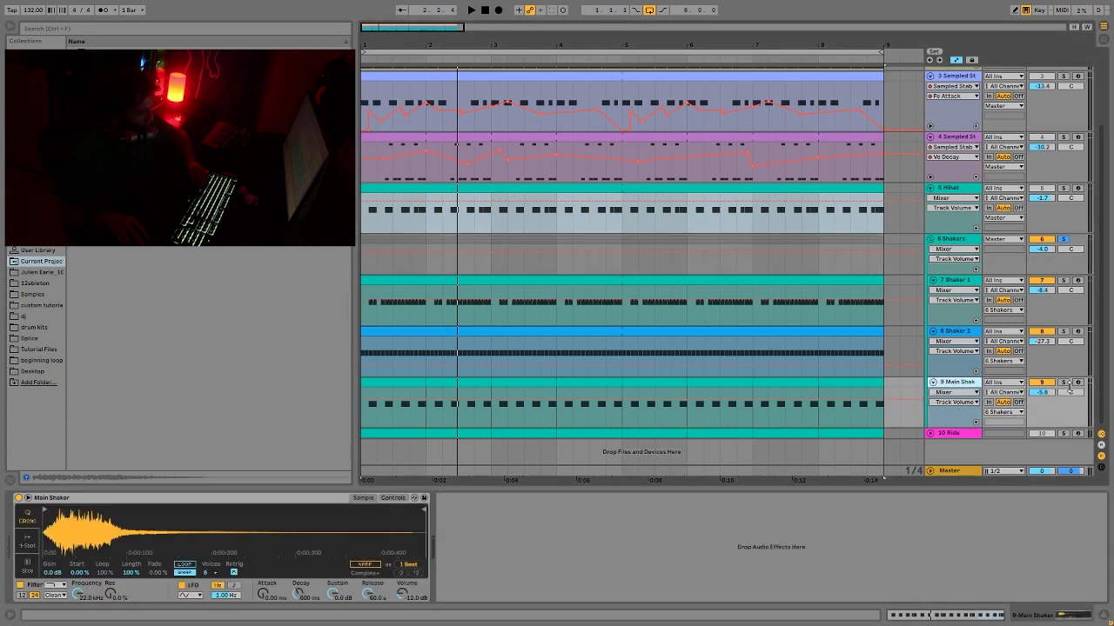
click(1065, 385)
key(space)
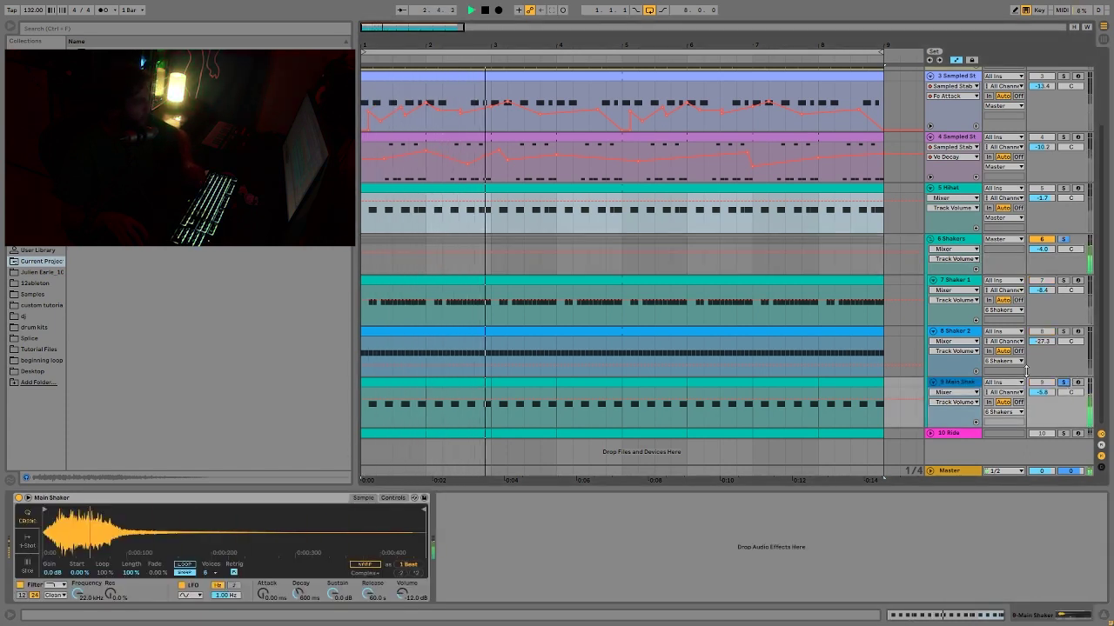
key(space)
Audition Shaker 1 alone, add Main Shaker and Hihat to the solo, and return to the full mix.
click(996, 281)
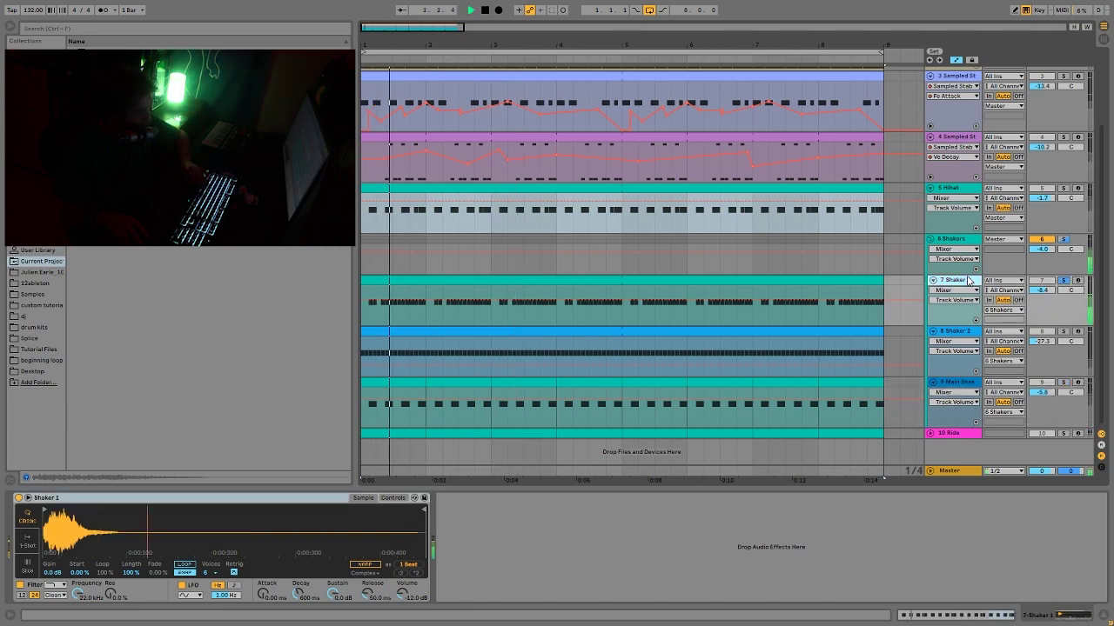
click(1062, 382)
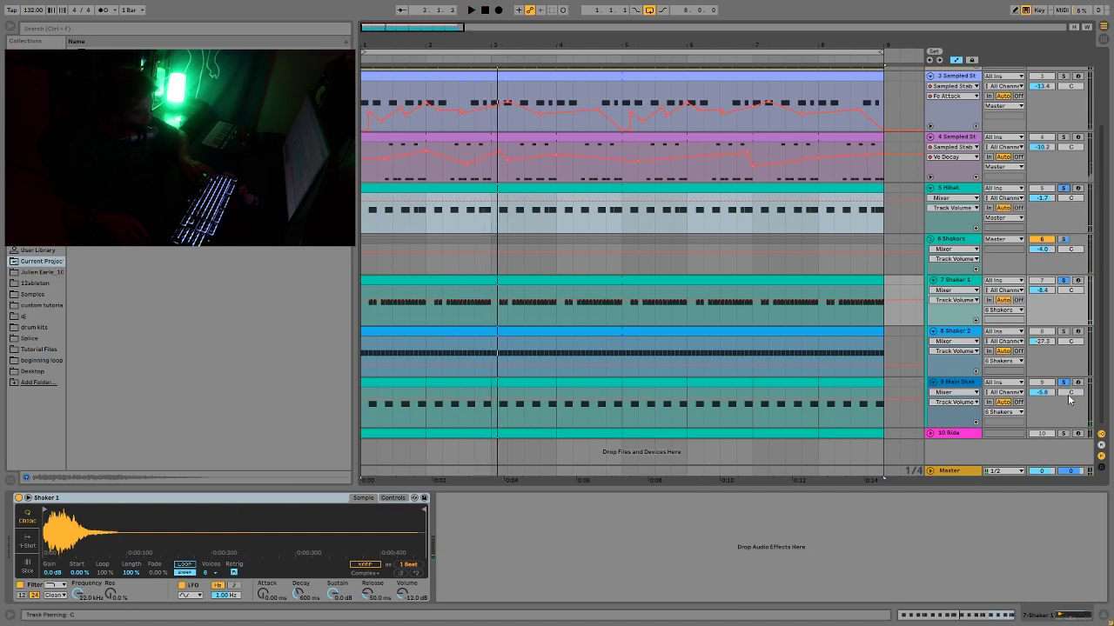
key(space)
key(space)
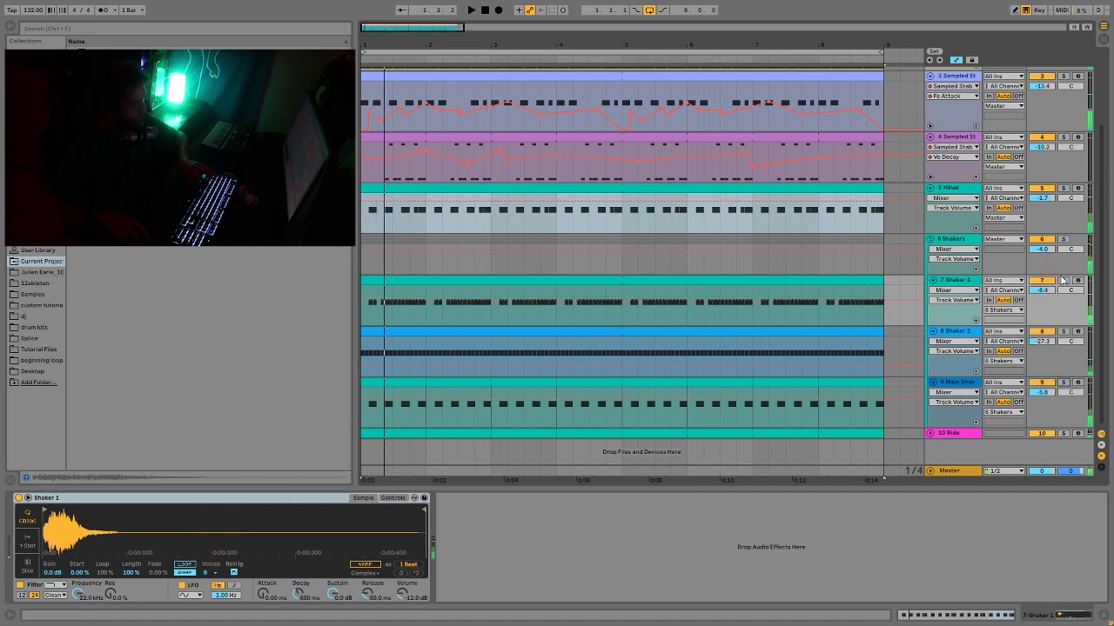
Solo Hihat together with Shaker 1, audition their interplay, and mark the short Hihat slice at 2.4.2.
click(1062, 188)
key(space)
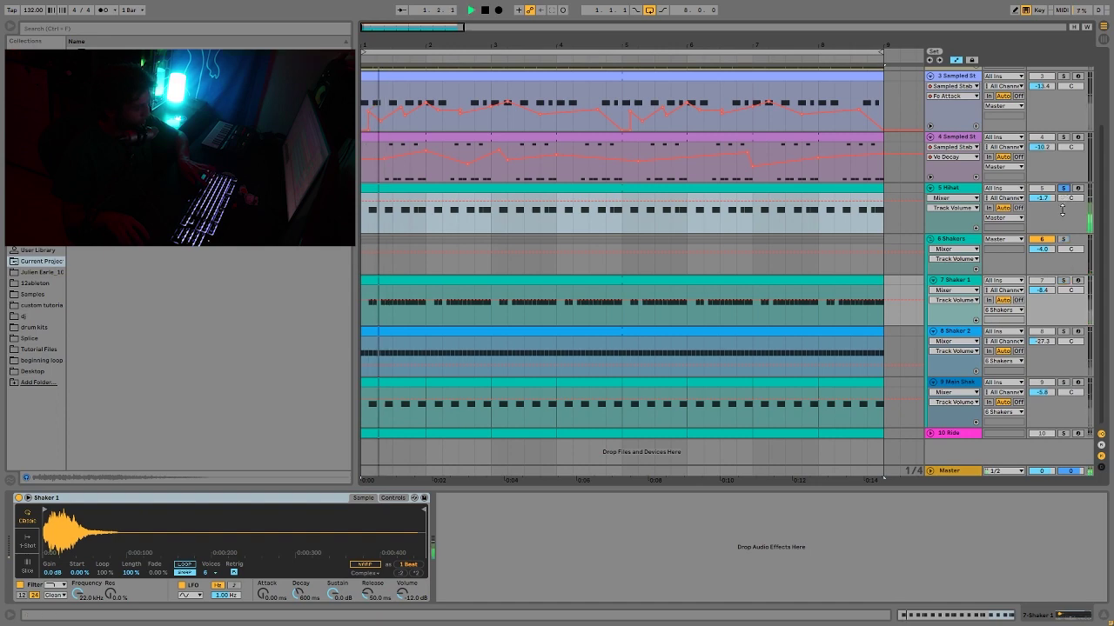
ctrl+click(1064, 281)
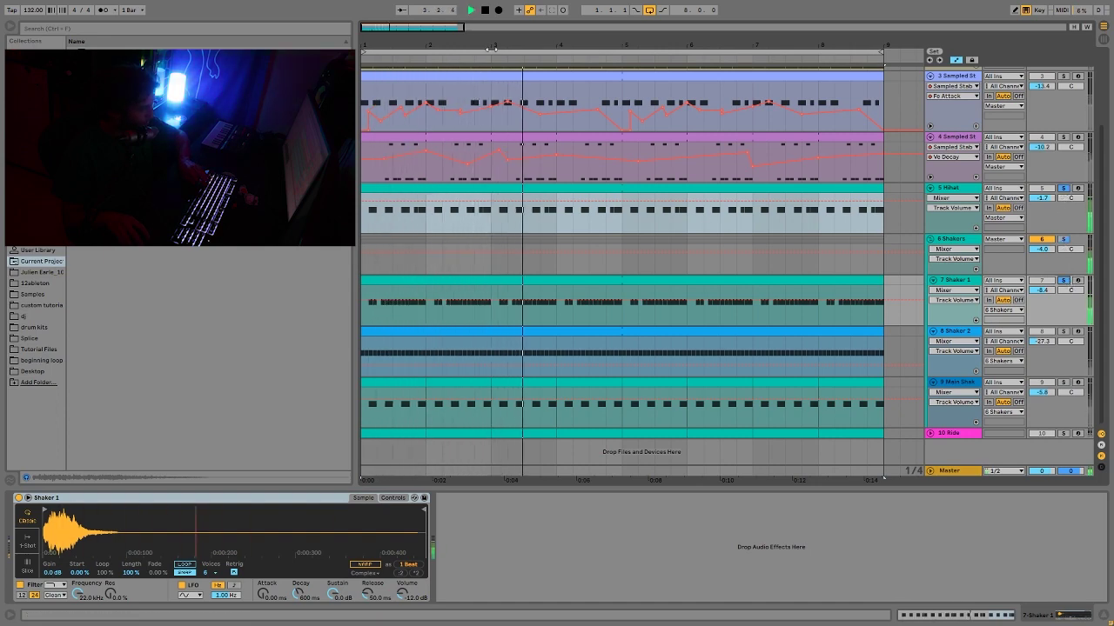
drag(479, 38, 601, 196)
drag(602, 46, 600, 10)
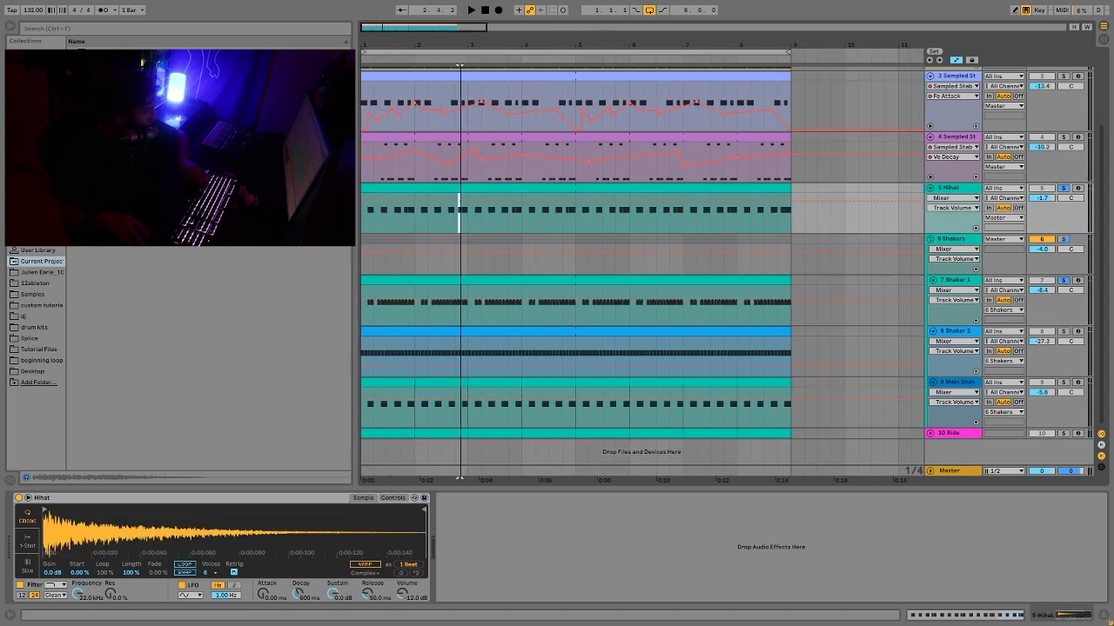
Solo Shaker 2, select its clip, audition its continuous pattern, and unsolo it.
click(1062, 332)
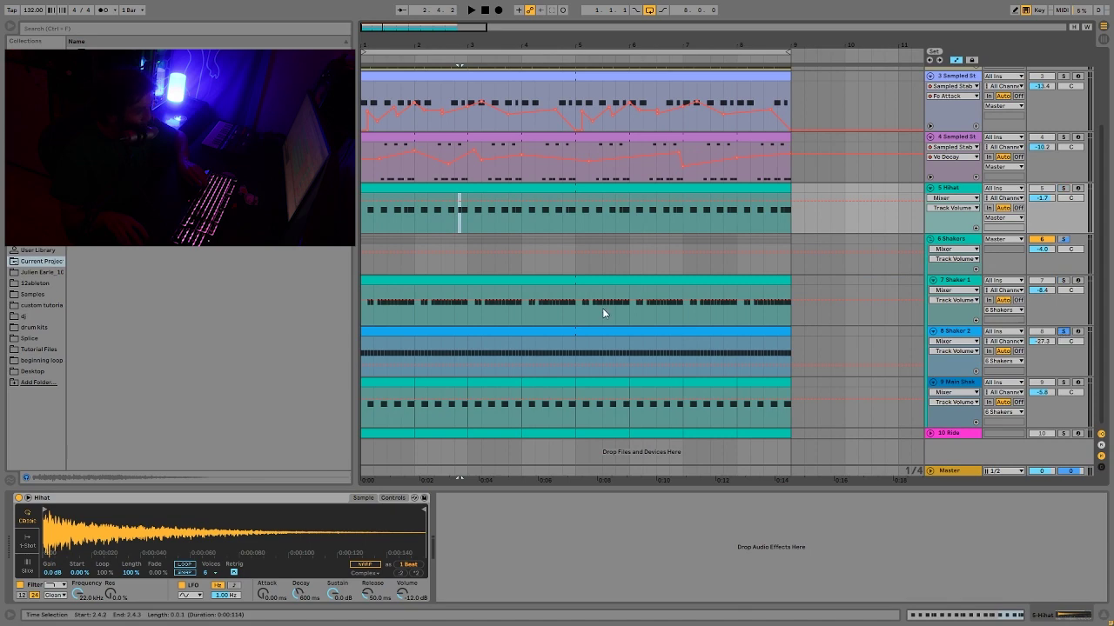
click(588, 332)
key(space)
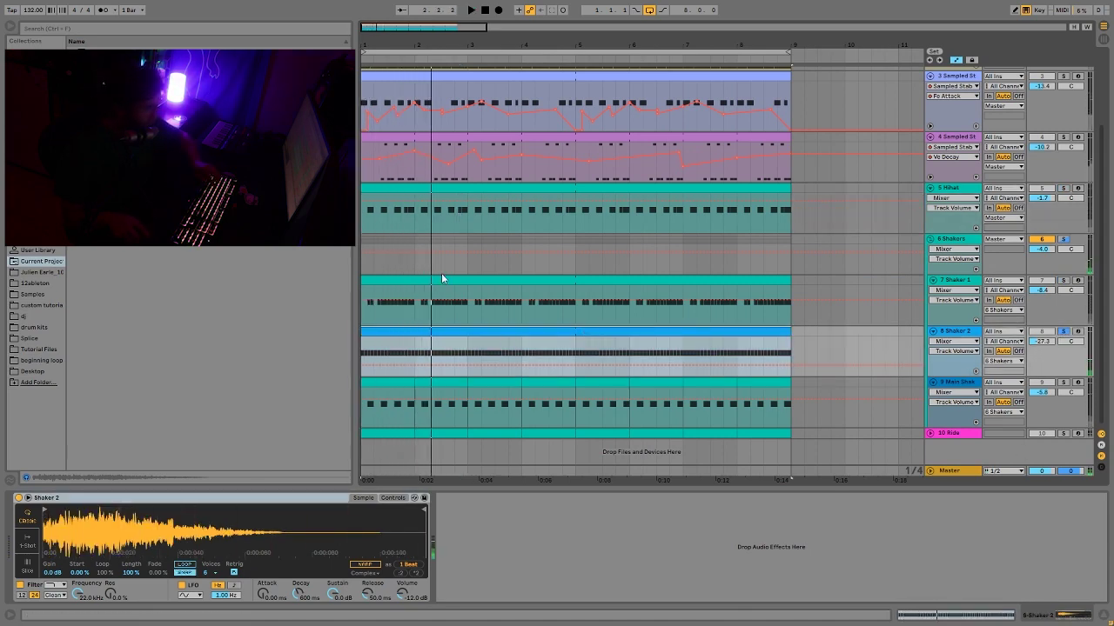
key(space)
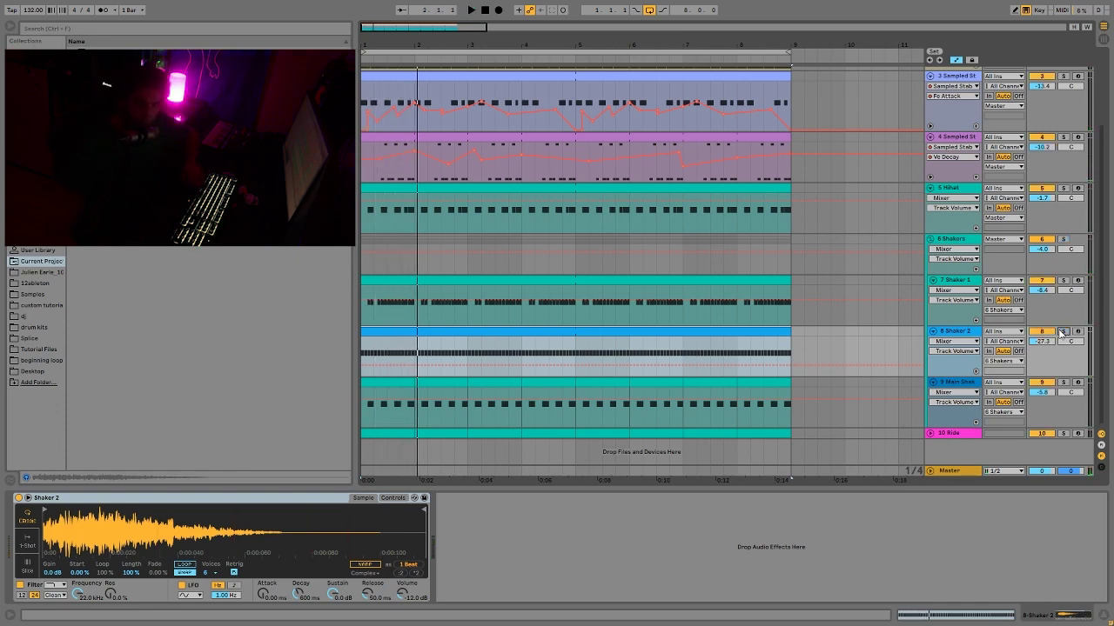
Play the full mix and switch Shaker 2 off and back on to compare its contribution.
key(space)
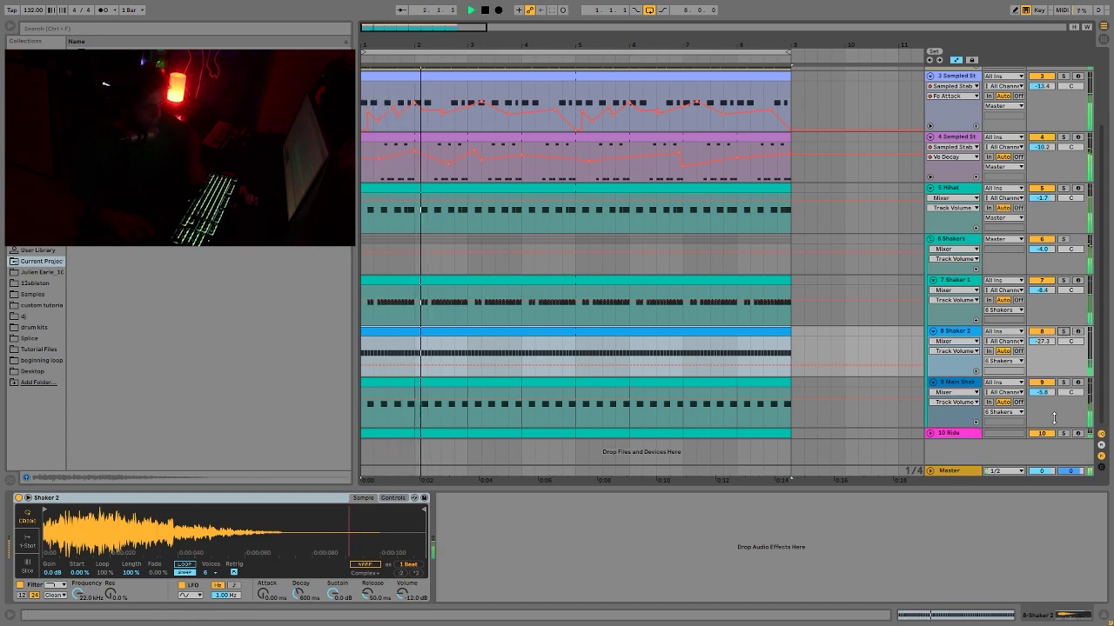
key(space)
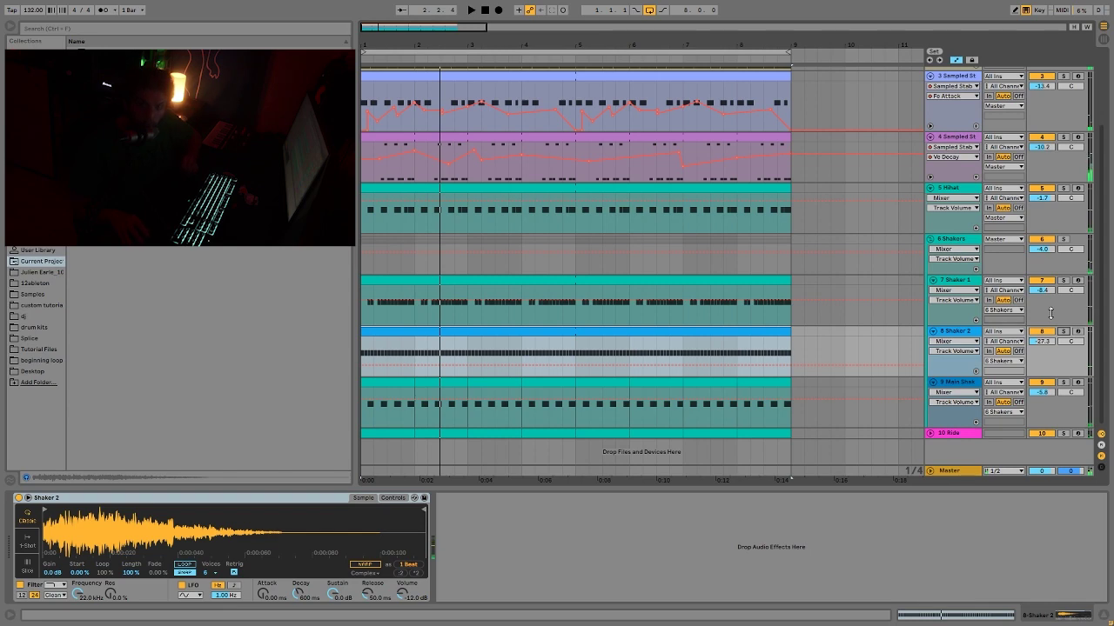
key(space)
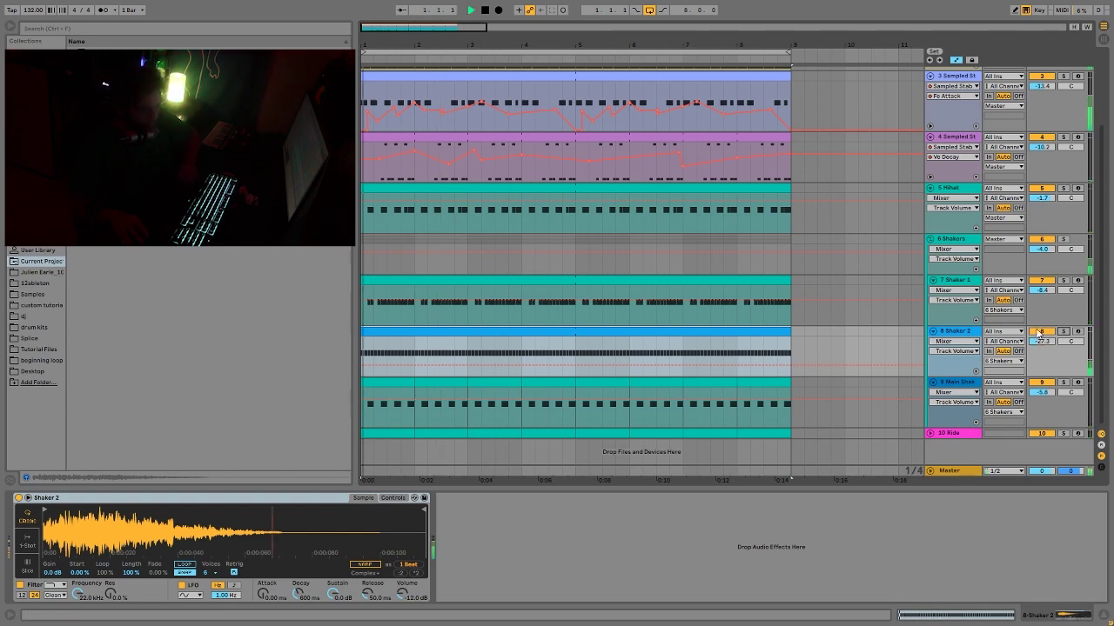
click(1040, 332)
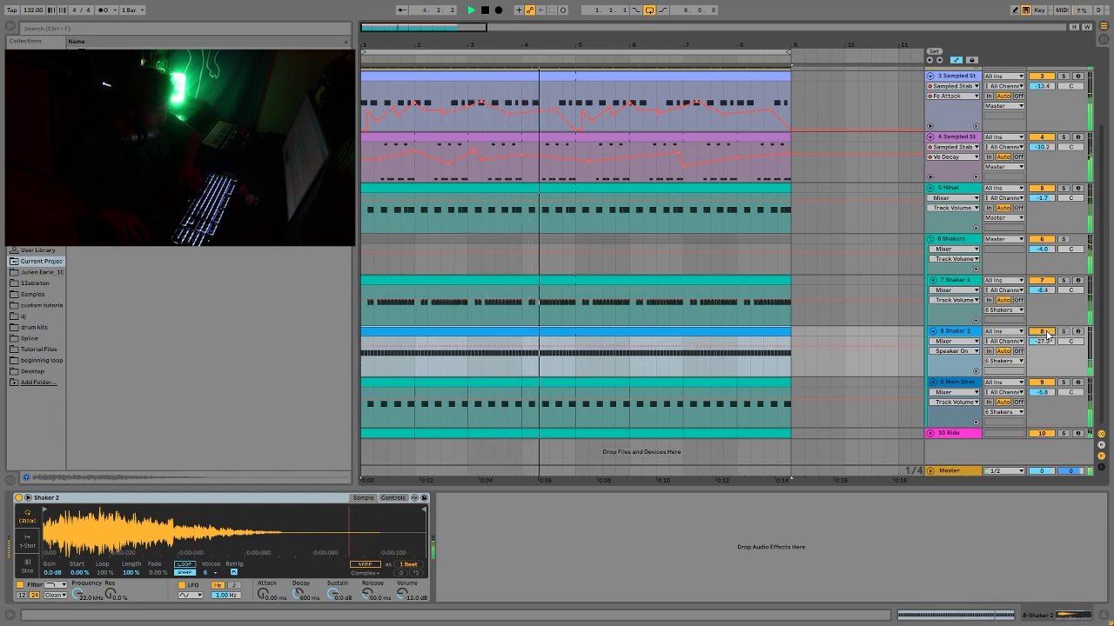
Solo the Shakers group, audition it while checking the Saturator's effect, and return to the full mix.
key(space)
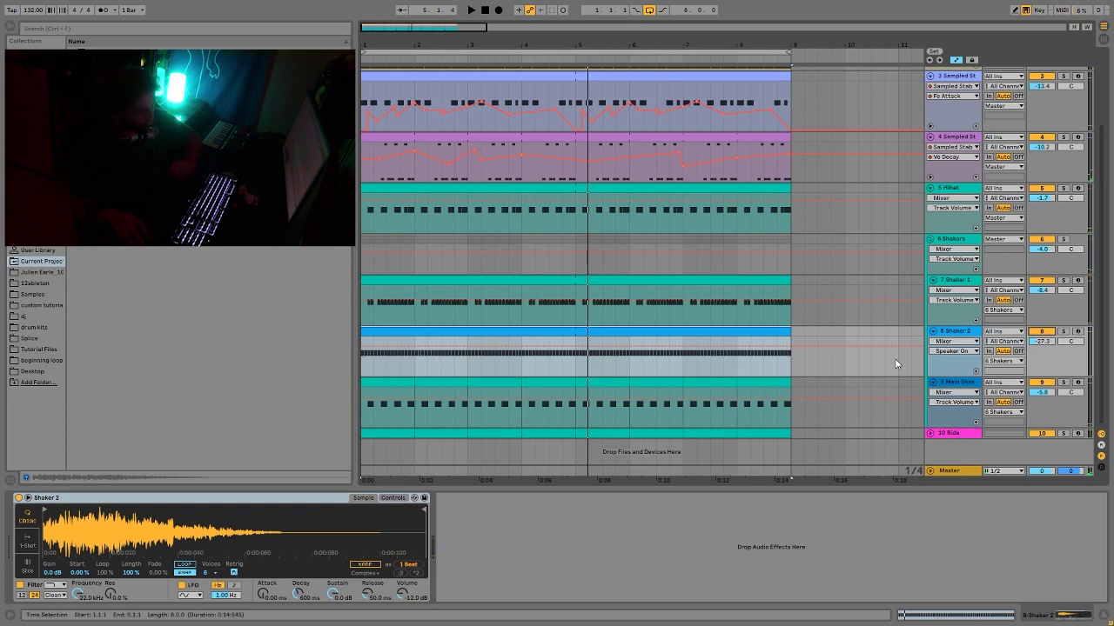
click(1009, 253)
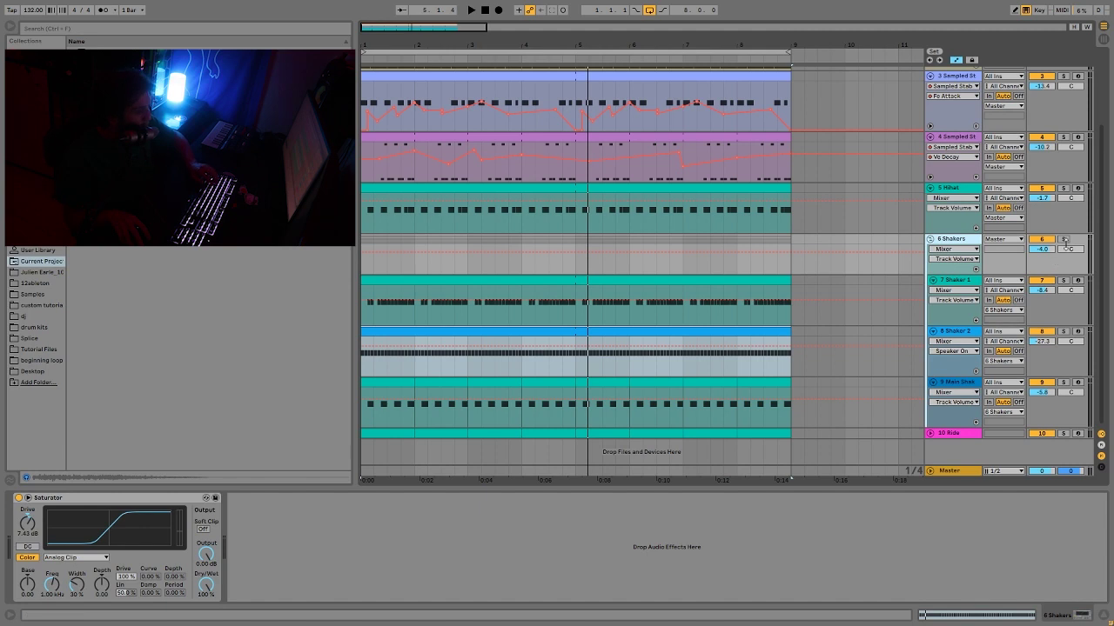
click(1063, 240)
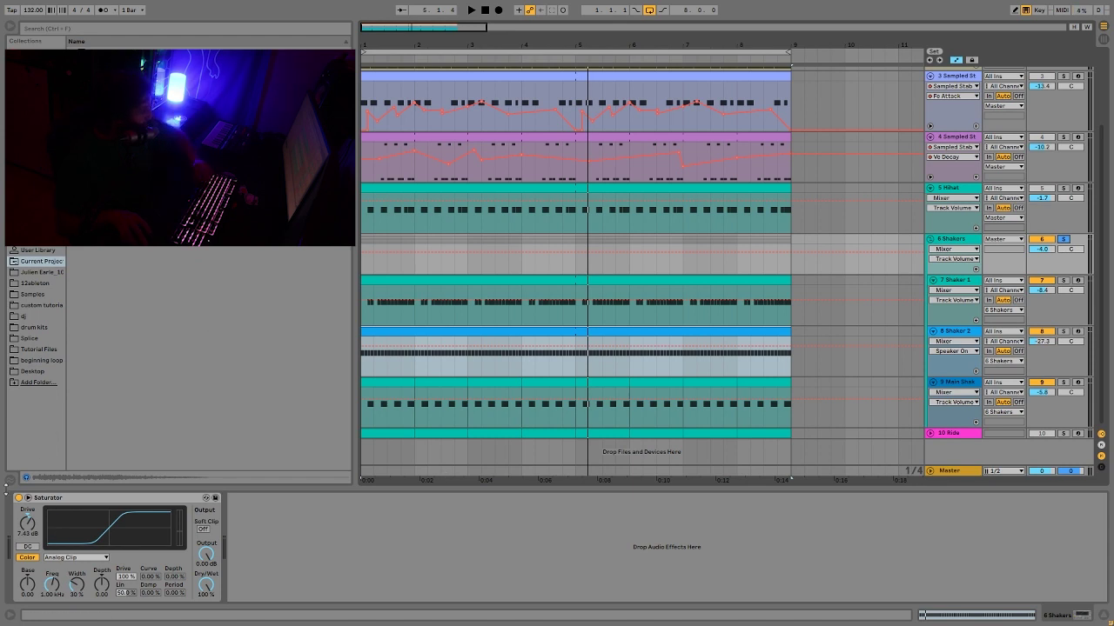
click(18, 498)
key(space)
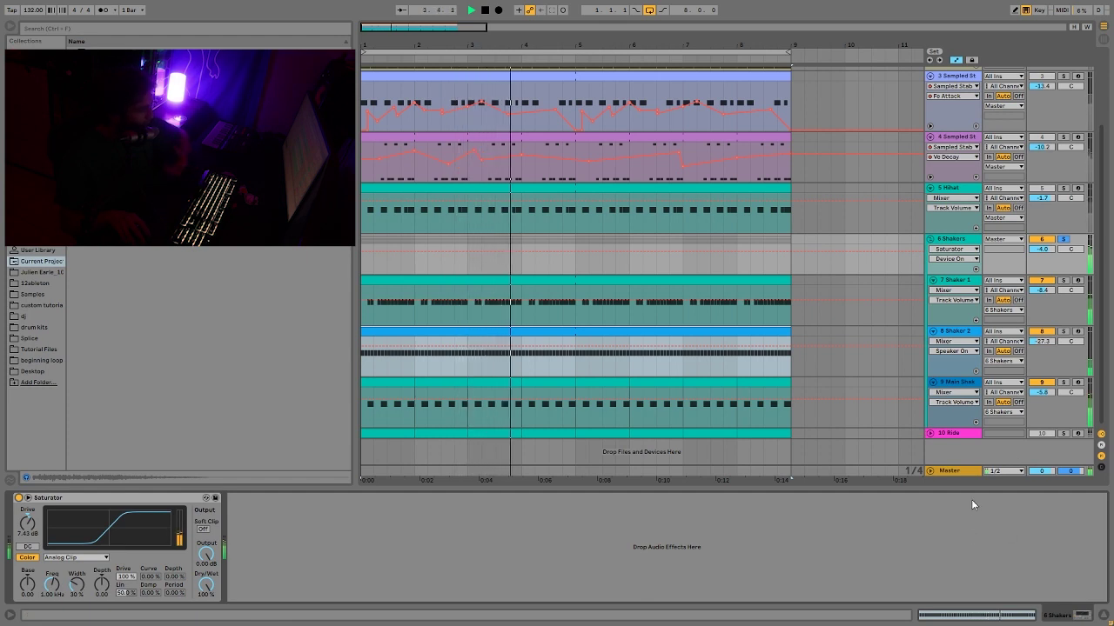
click(1062, 239)
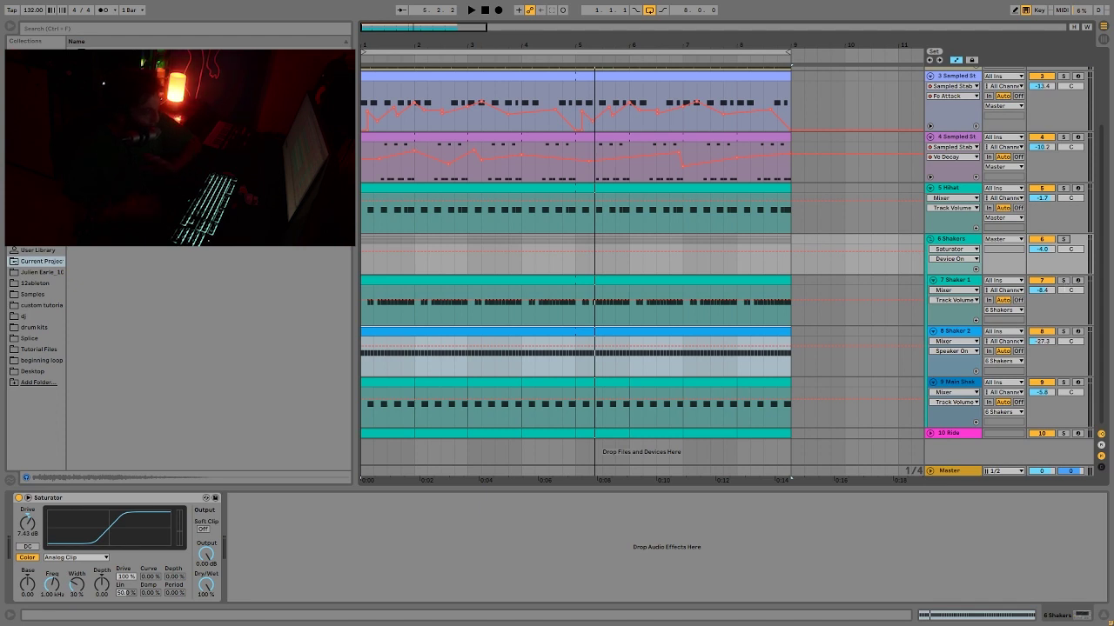
Solo the Ride track, unfold it, and audition its sound and note pattern.
key(space)
click(1062, 433)
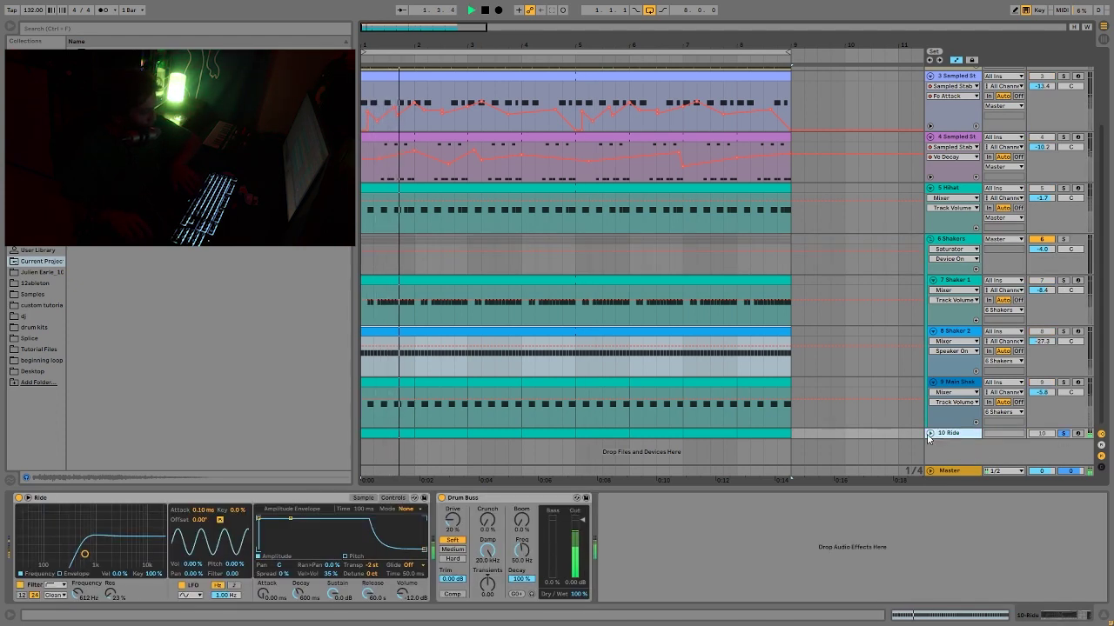
key(space)
scroll(909, 243, down, 2)
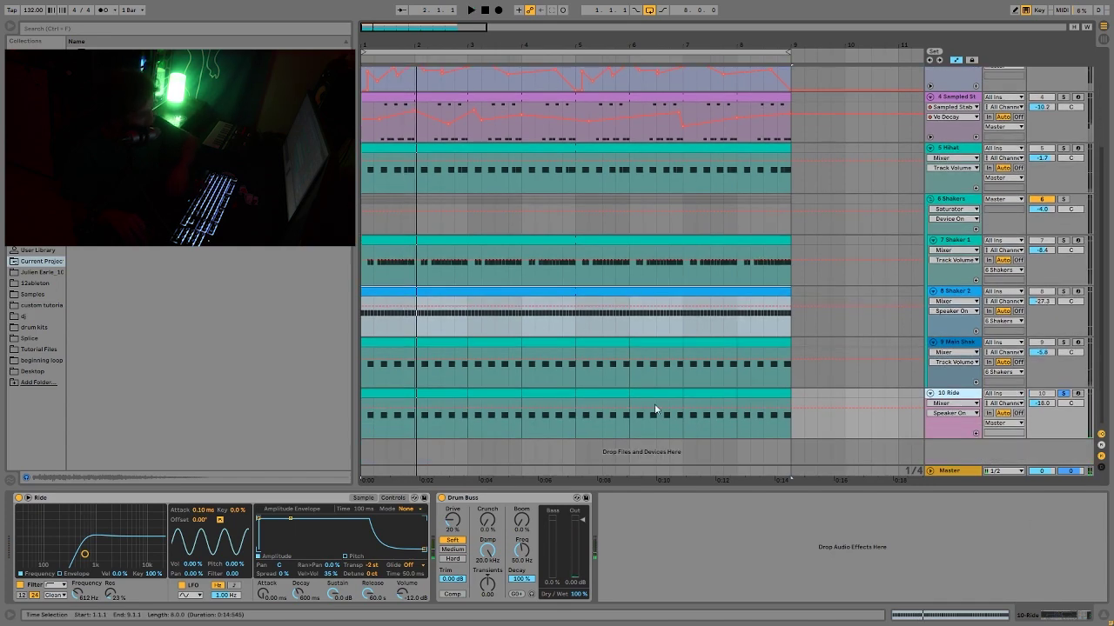
key(space)
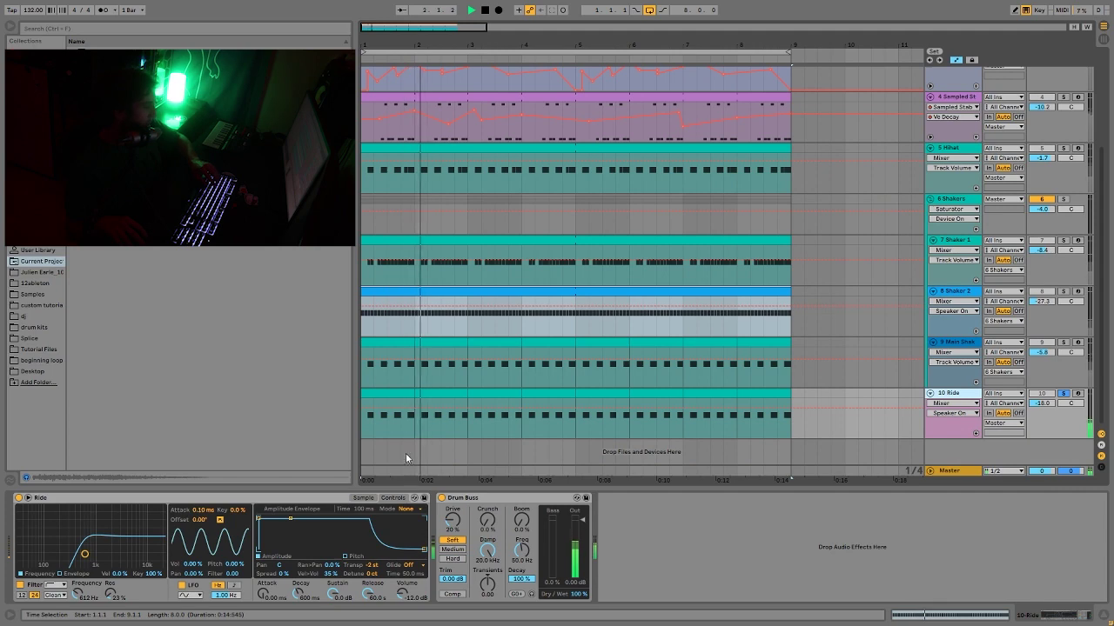
key(space)
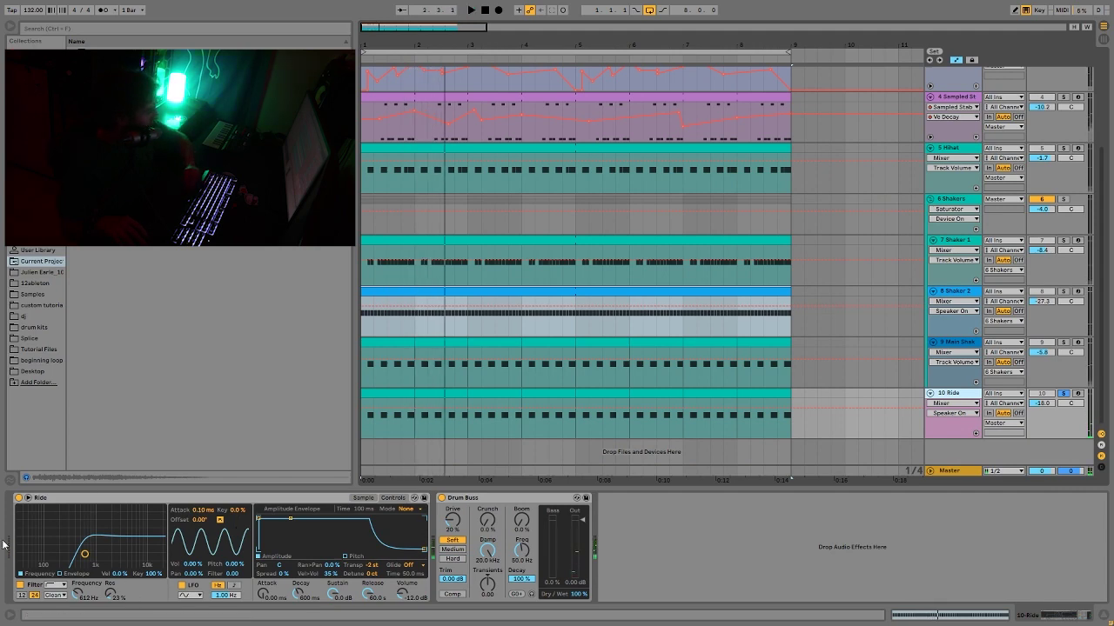
Audition the Ride with its filter off, solo Minimal Bass alongside it, and switch the filter back on to compare.
click(687, 390)
key(space)
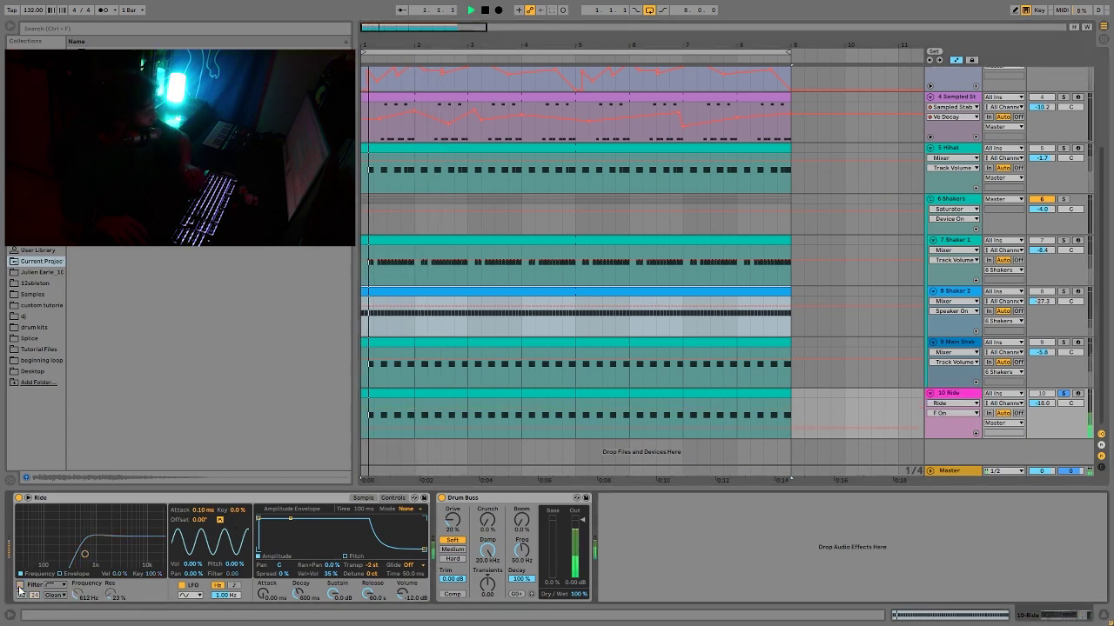
scroll(907, 291, up, 4)
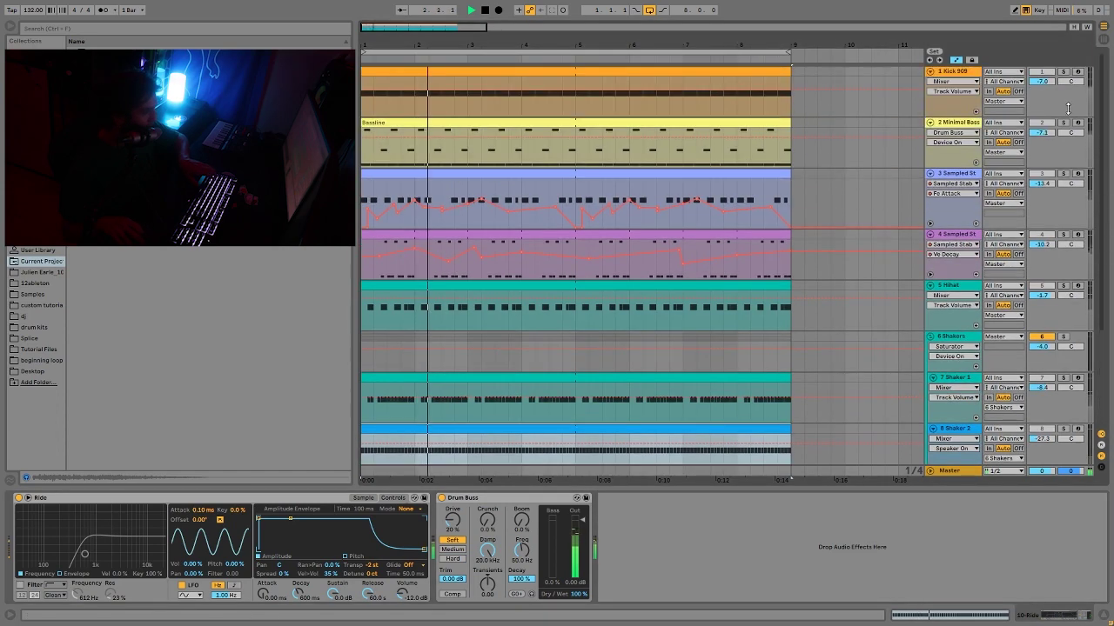
click(1063, 124)
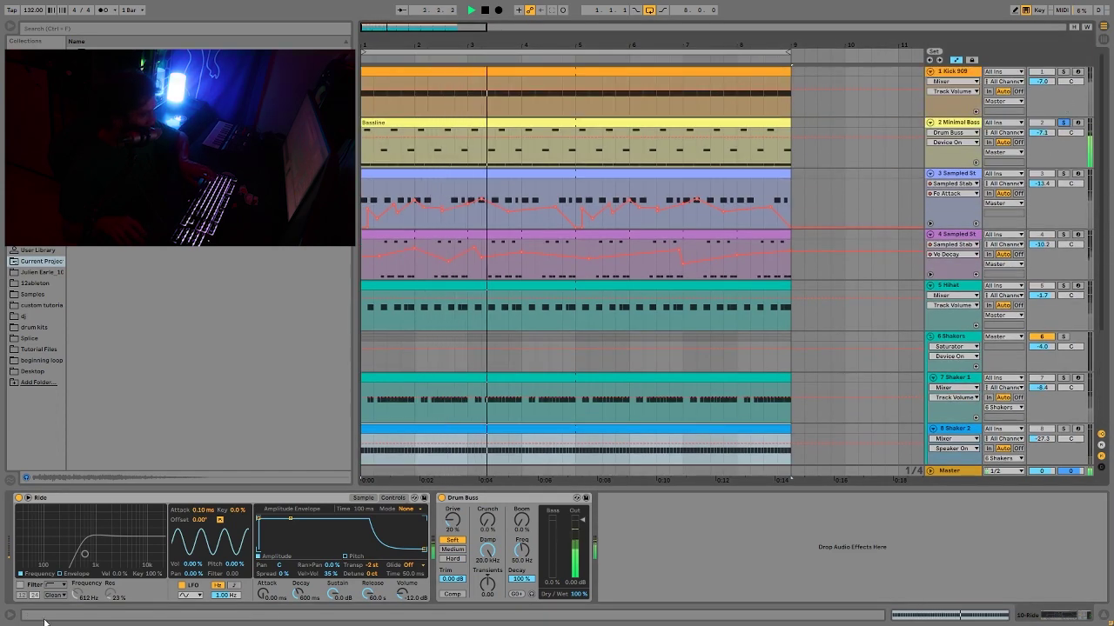
click(22, 583)
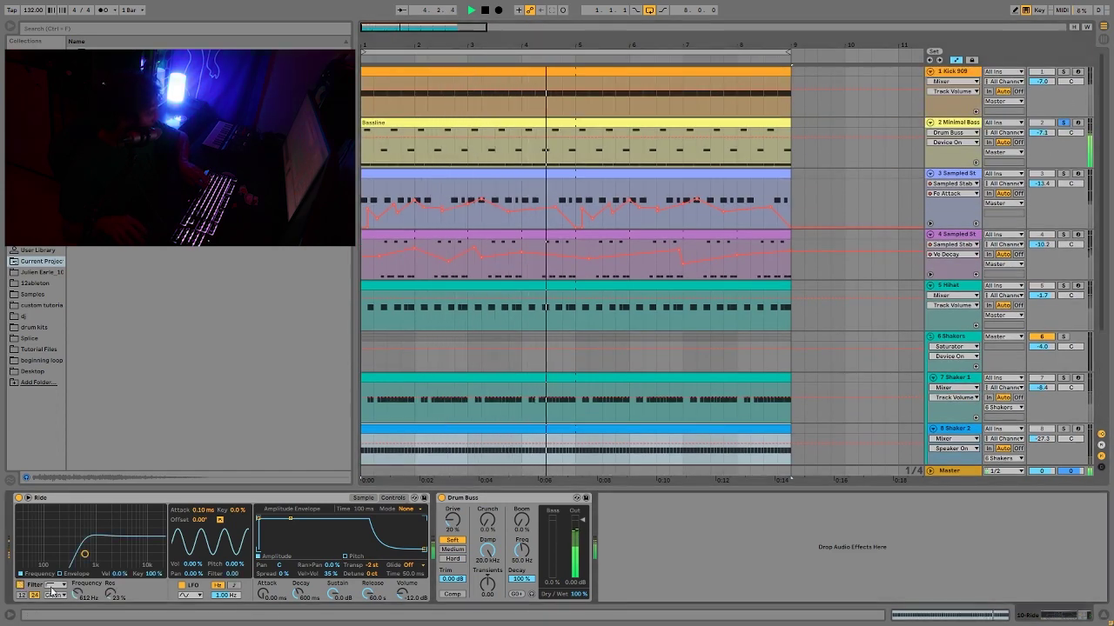
scroll(848, 203, down, 5)
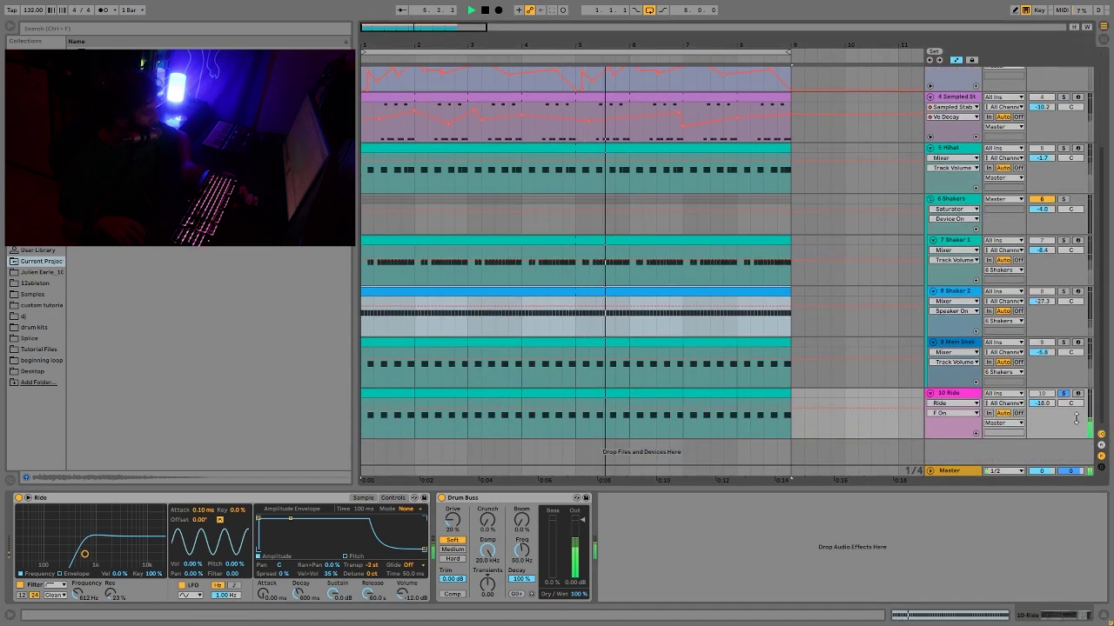
Return to the full mix and audition how the Ride sits in it.
key(space)
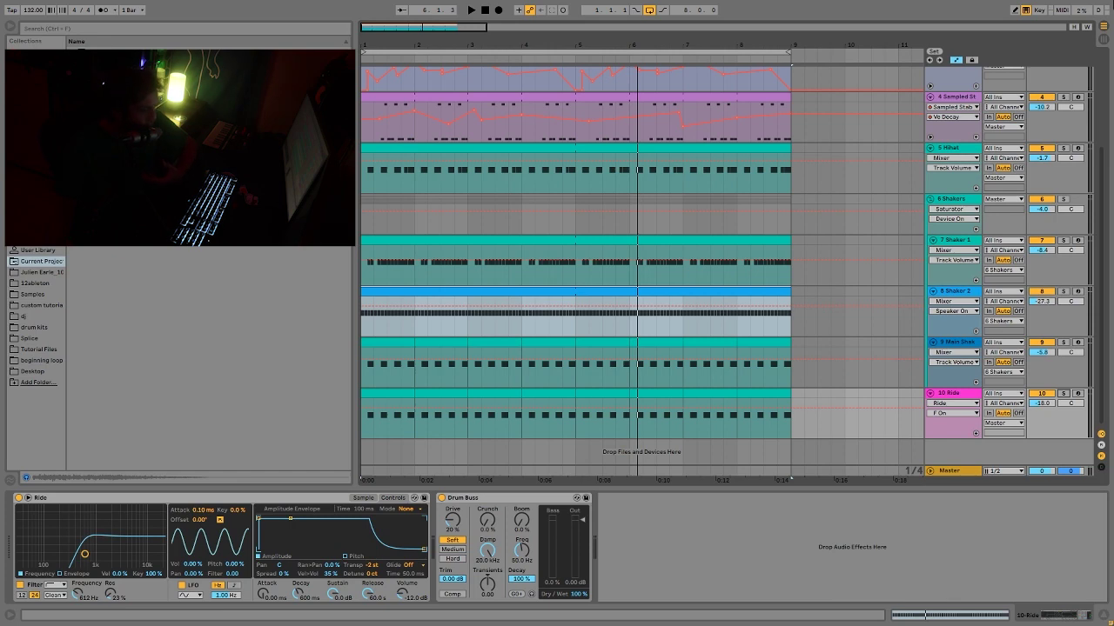
key(space)
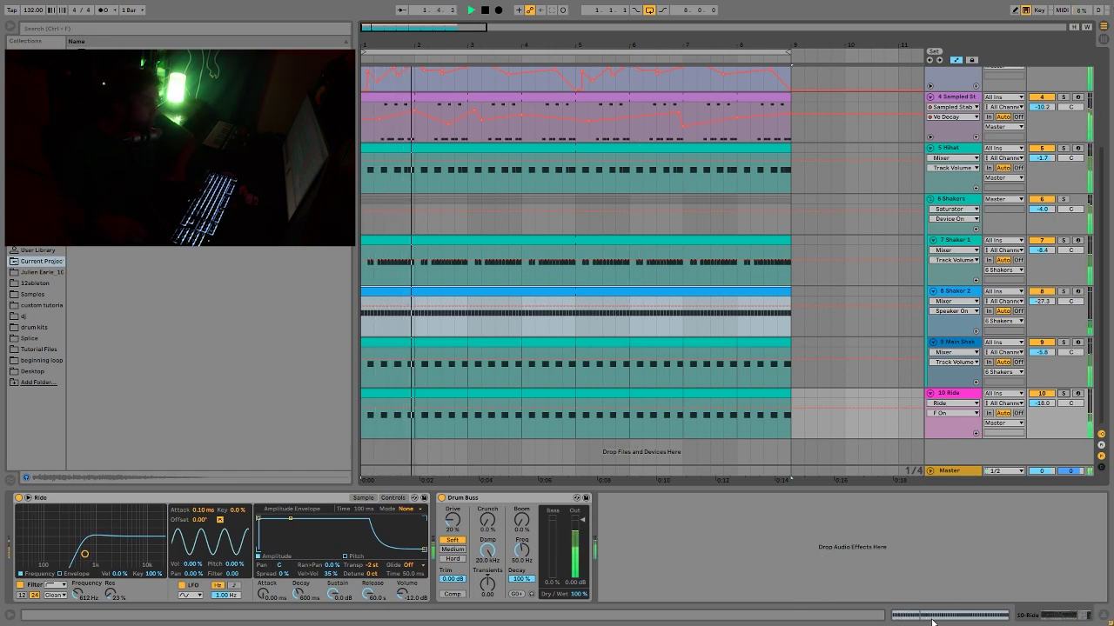
key(space)
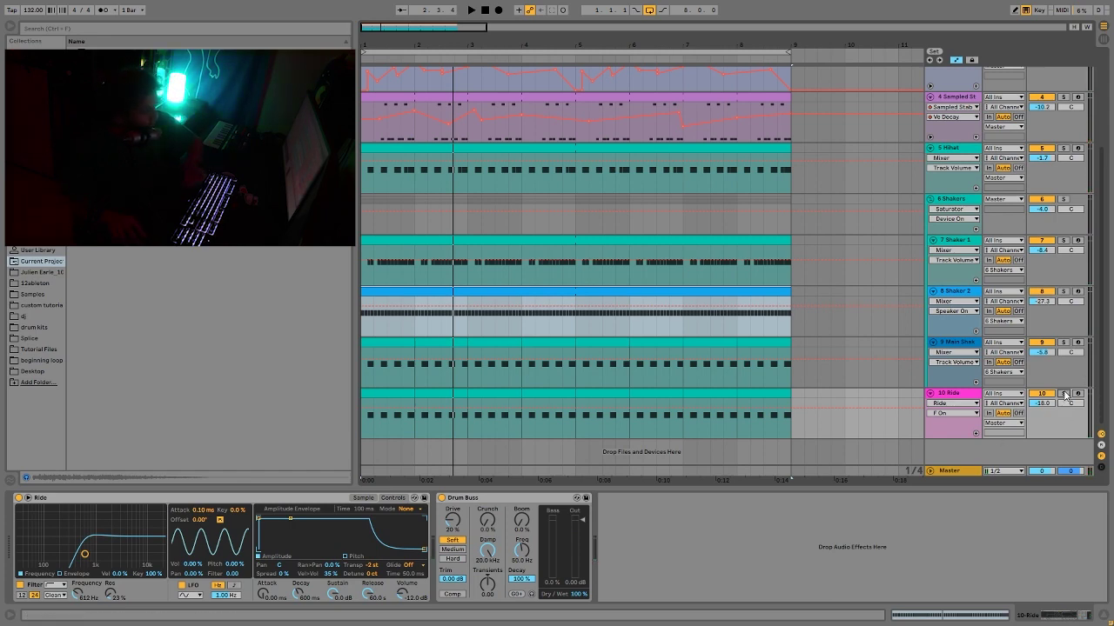
Solo the Ride and switch its Drum Buss off and back on during playback to compare.
click(973, 397)
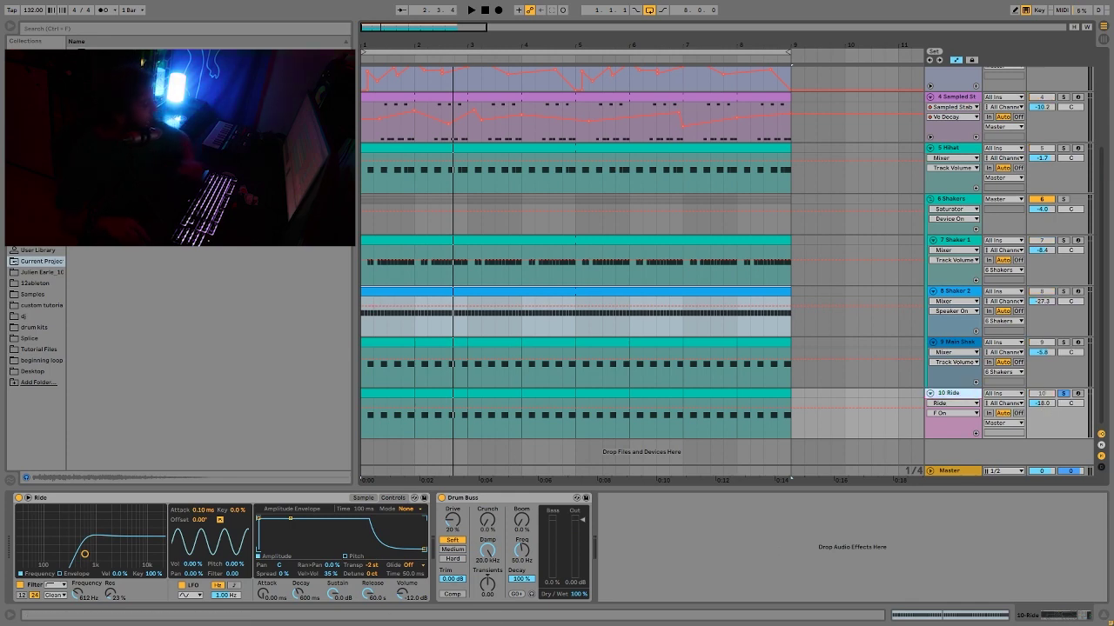
key(space)
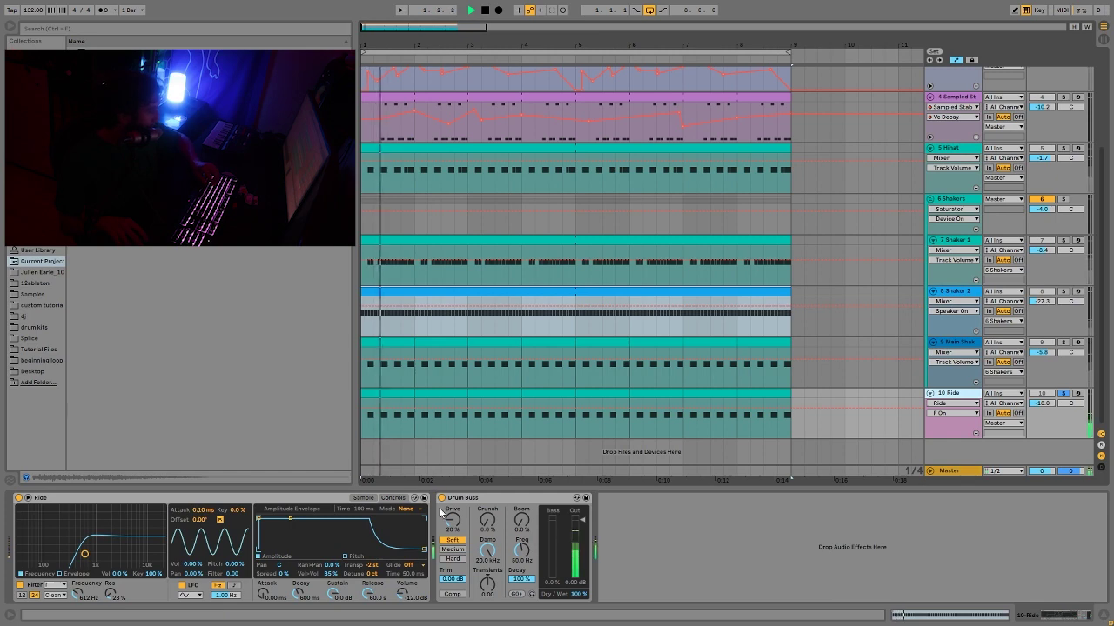
click(441, 498)
click(441, 497)
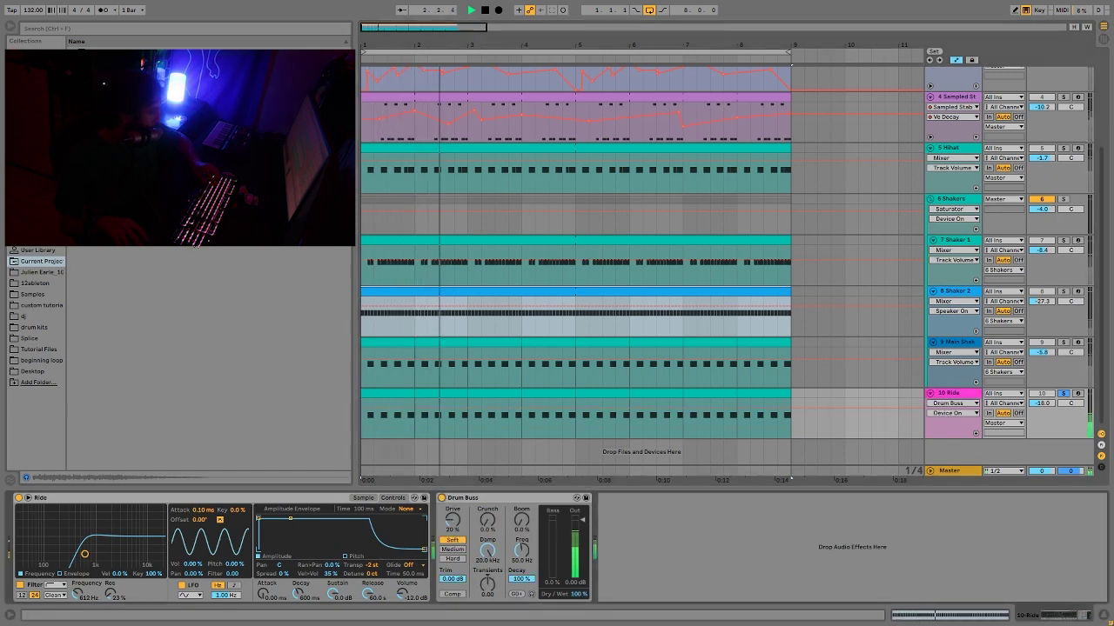
key(space)
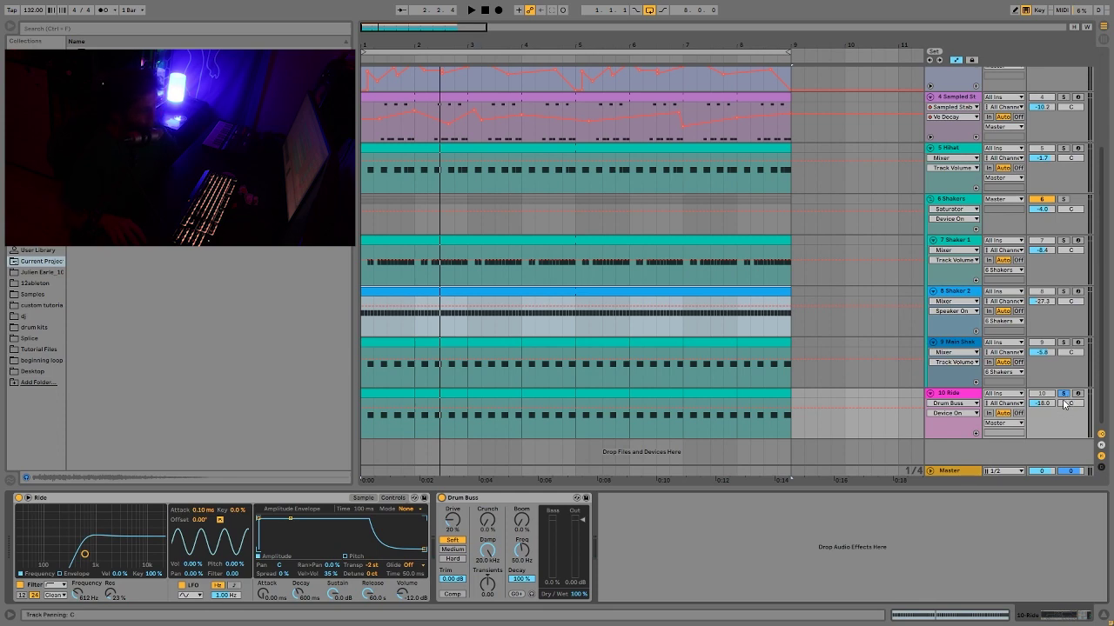
Unsolo the Ride, review the Shakers group's and Ride's devices, and audition the full mix briefly.
scroll(966, 283, up, 2)
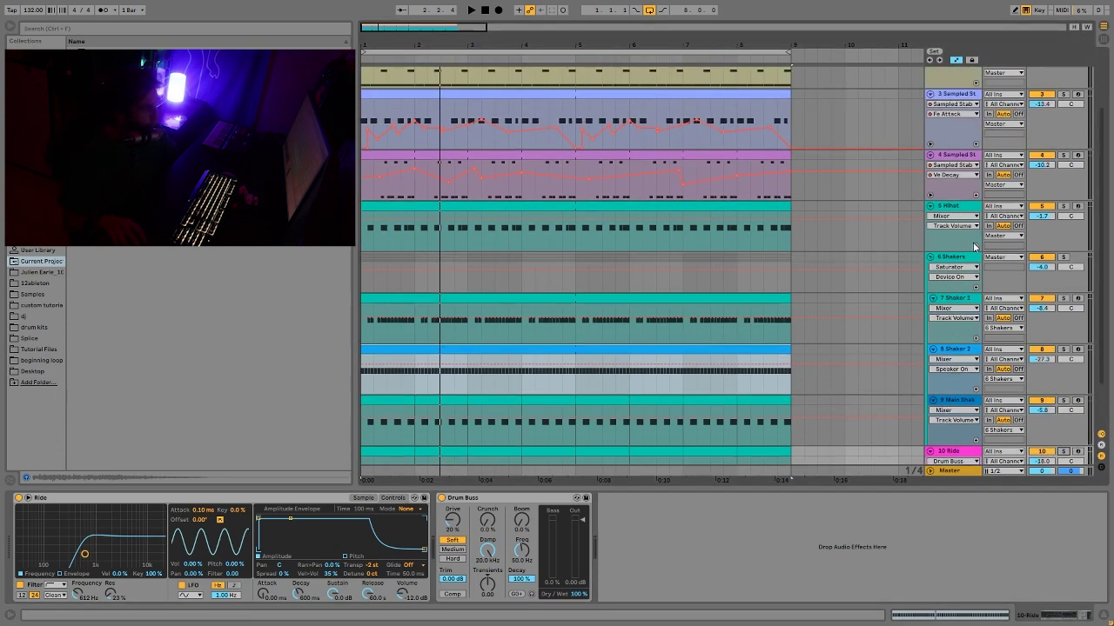
click(968, 261)
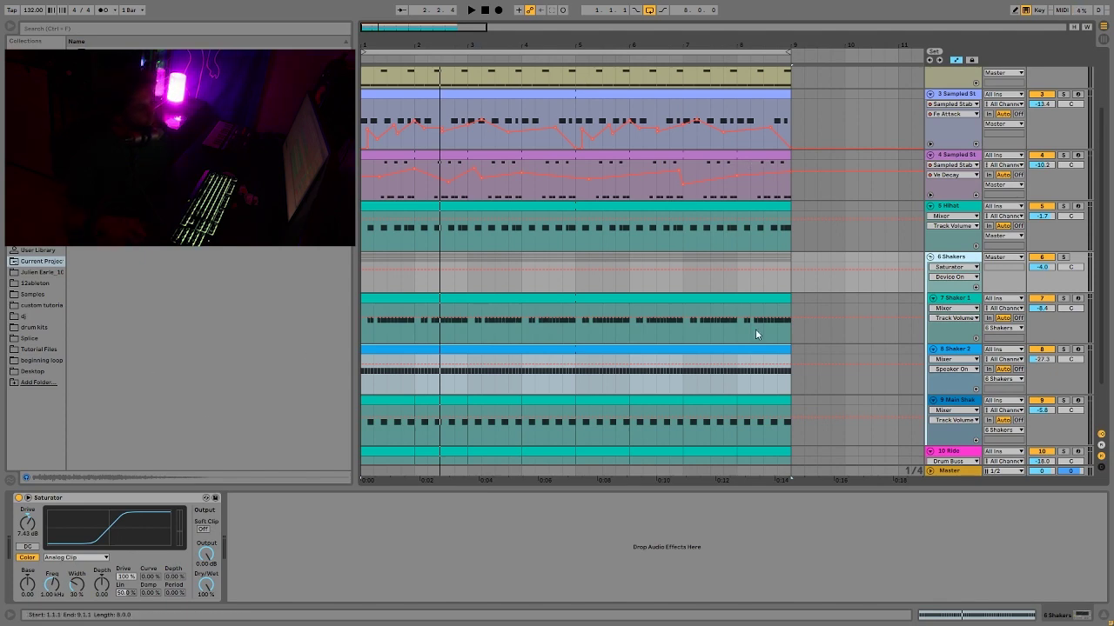
scroll(757, 326, down, 2)
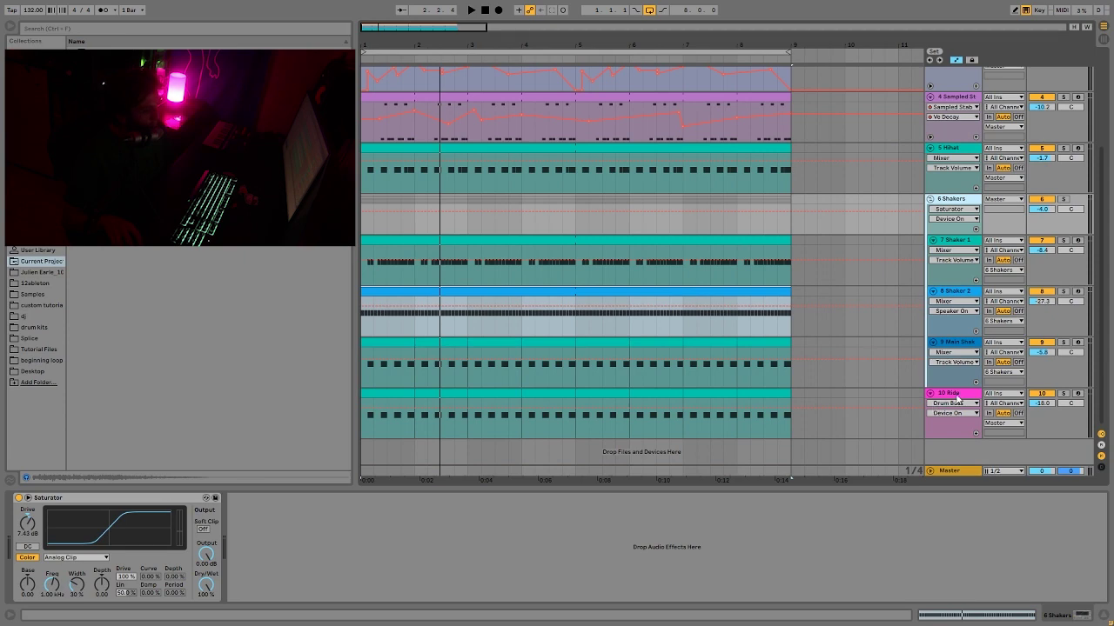
click(957, 396)
key(space)
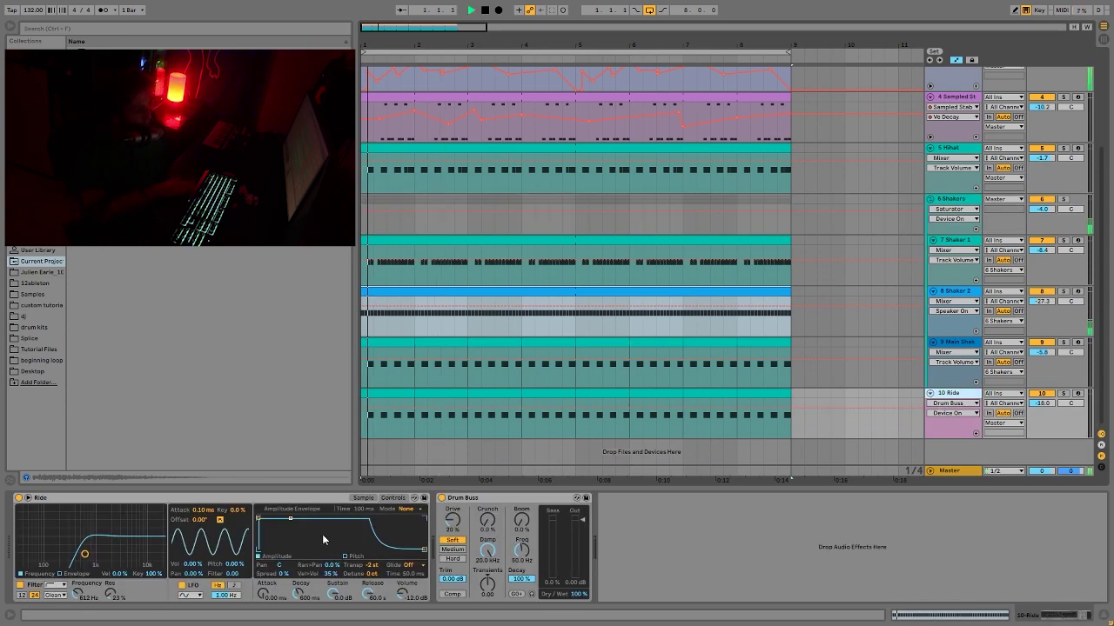
key(space)
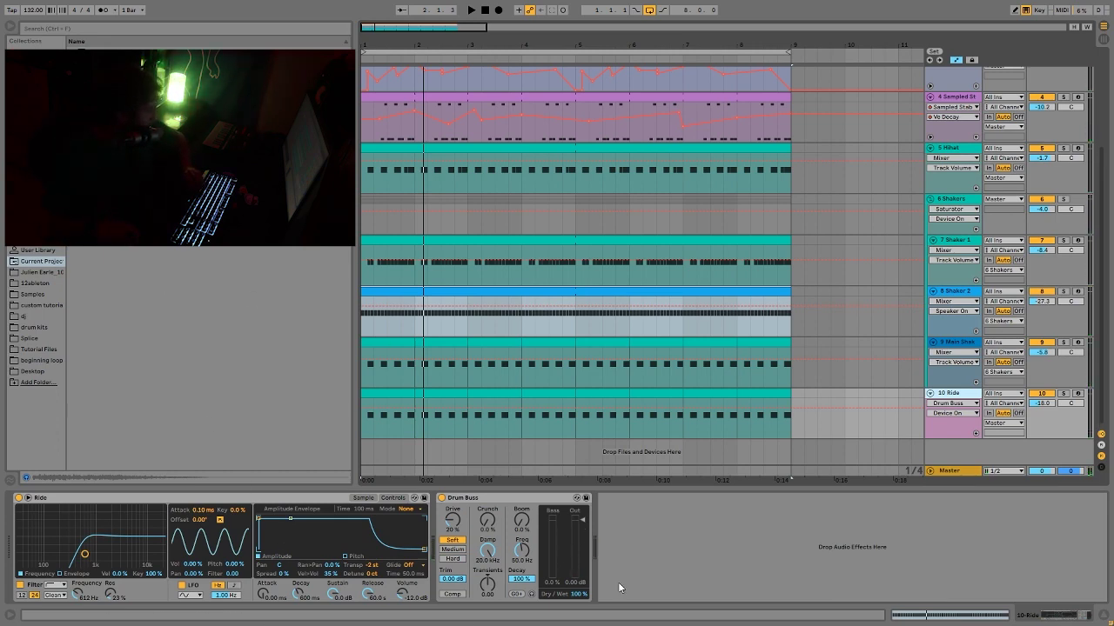
Play the full mix with looping off and fold the Shaker 1, Shaker 2, Main Shaker and Ride tracks.
key(space)
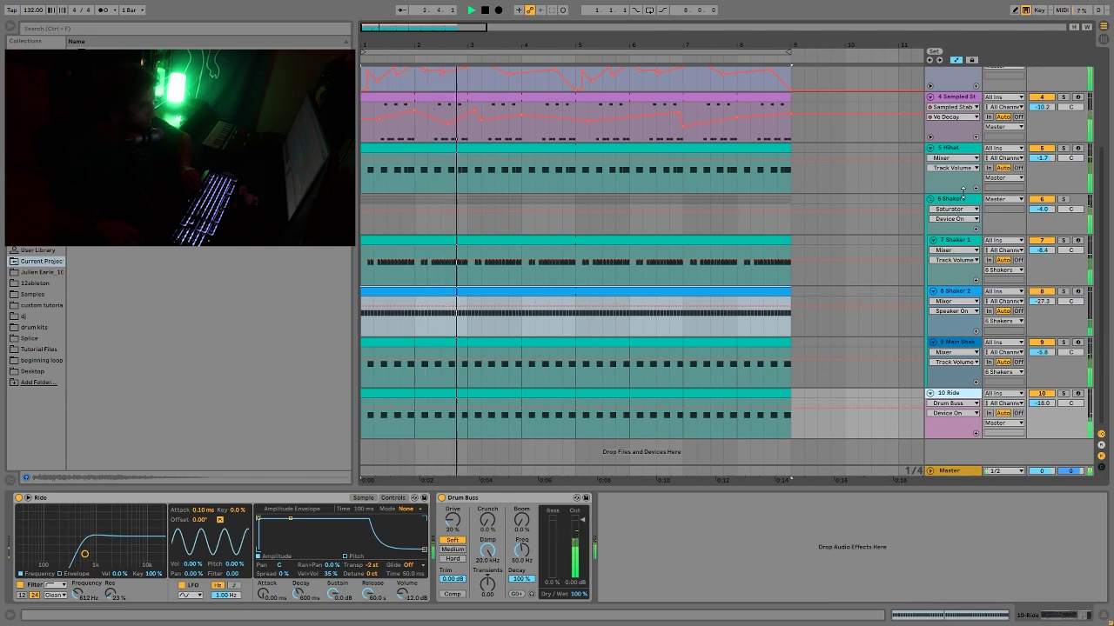
click(955, 240)
key(shift+Down)
key(shift+Down)
key(u)
key(Down)
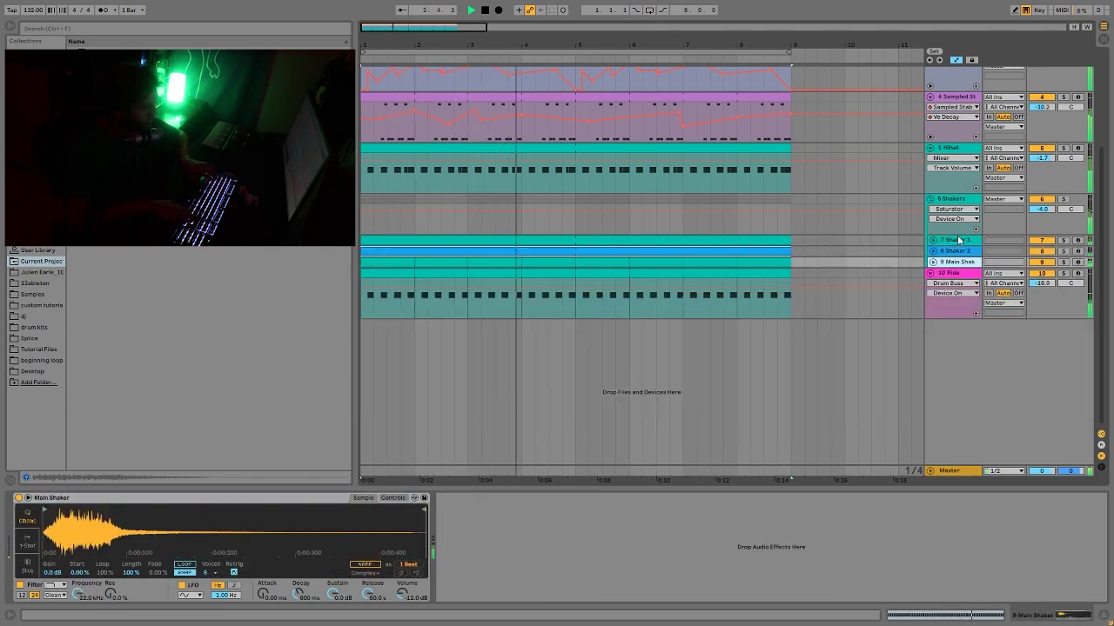
key(Down)
key(u)
Select all tracks in the arrangement and fold them together.
key(Up)
key(Up)
key(Up)
key(Up)
key(Up)
key(Up)
key(ctrl+a)
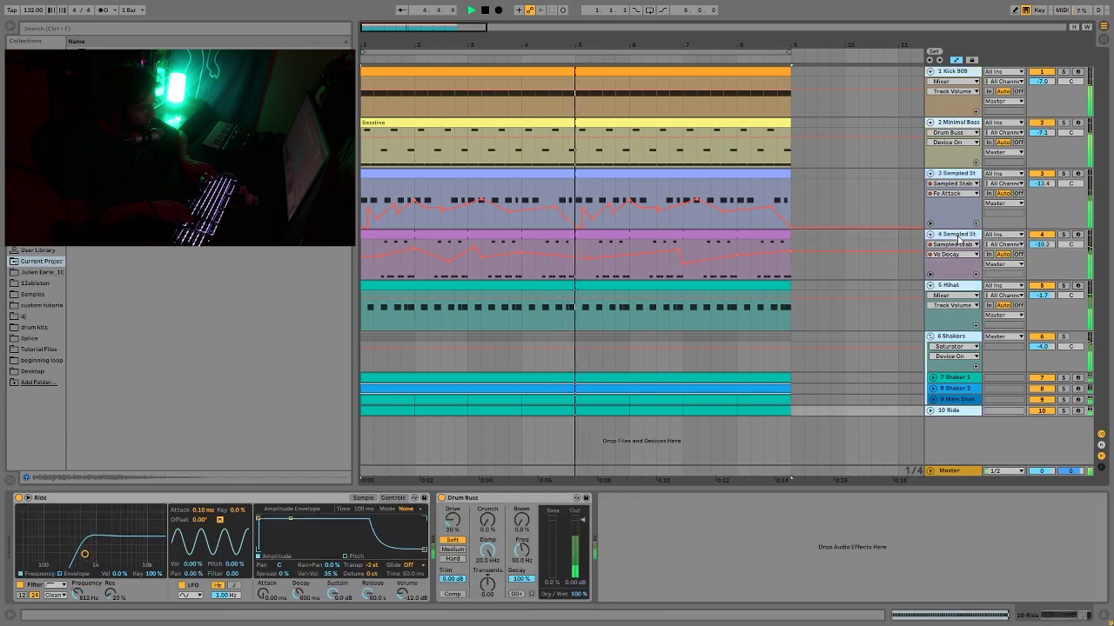
key(u)
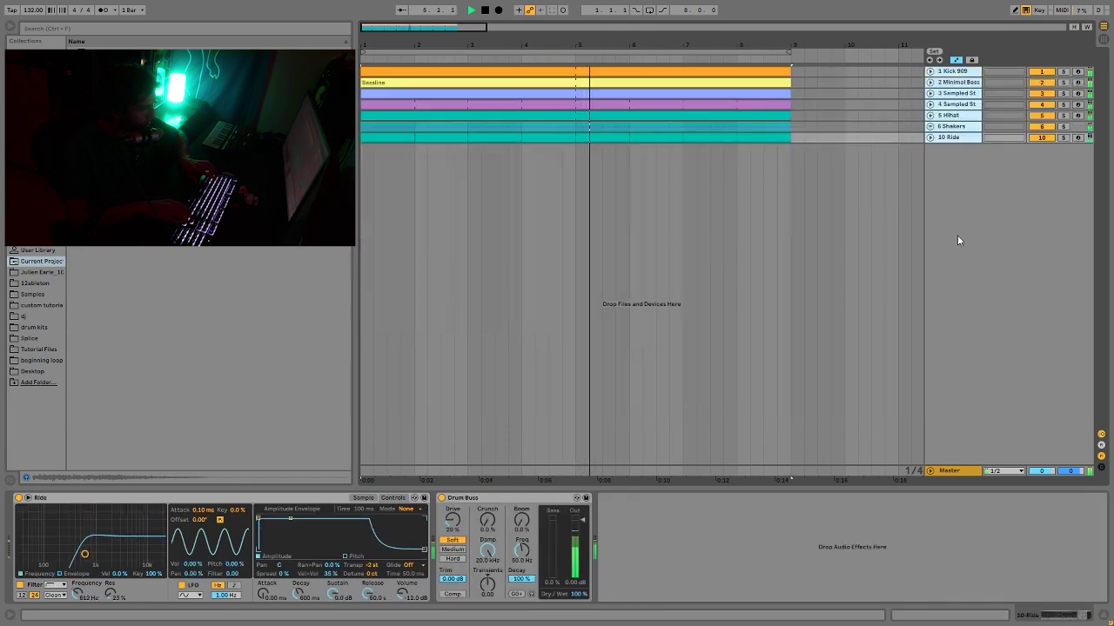
Unfold the Shakers group, select Shaker 1, and stop playback past the end of the clips.
click(963, 127)
key(u)
key(Down)
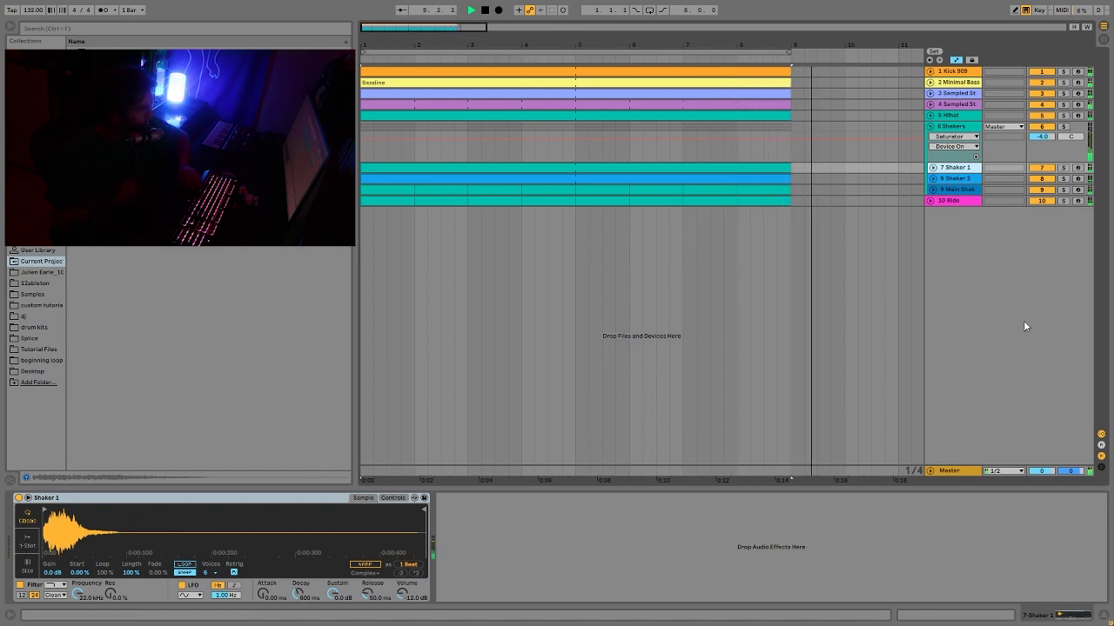
key(space)
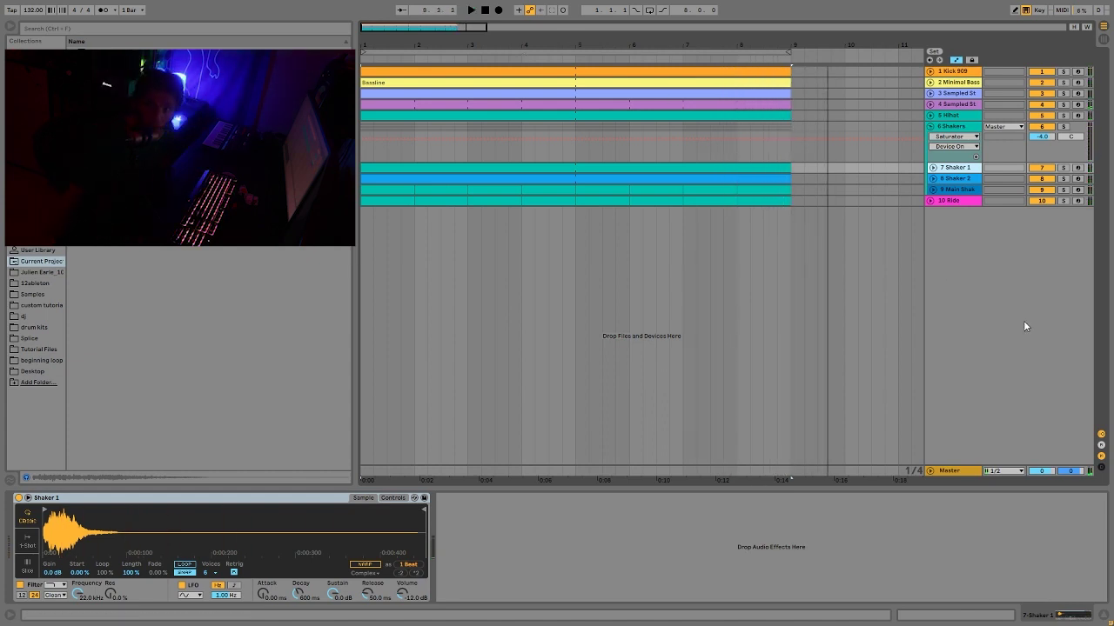